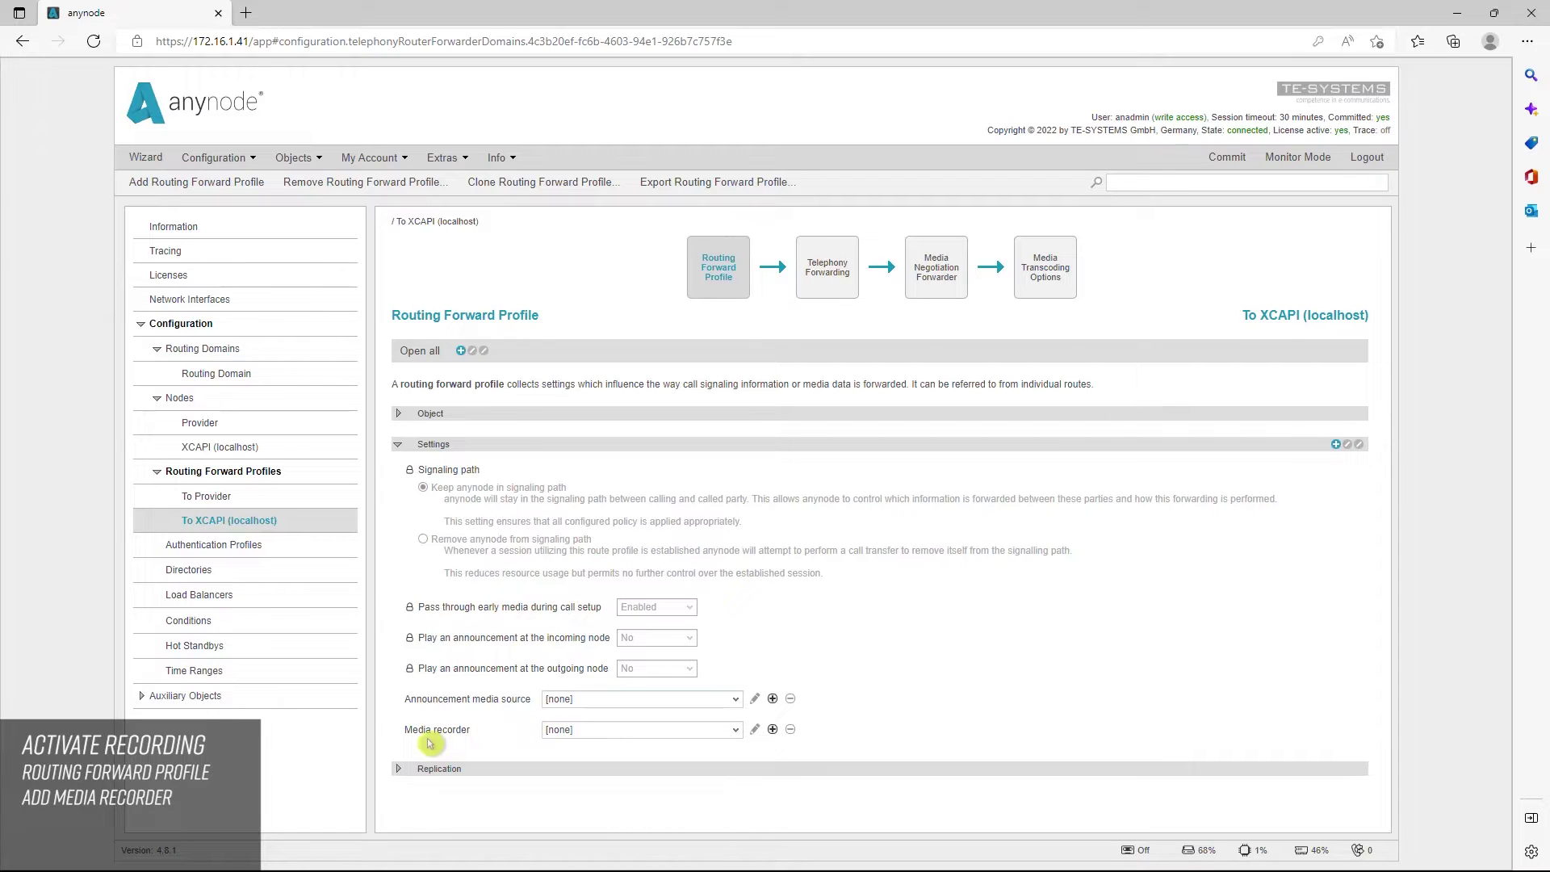
- Add a media recorder named Media Recorder to the To XCAPI (localhost) routing forward profile
{"action": "left_click", "coordinate": [772, 730]}
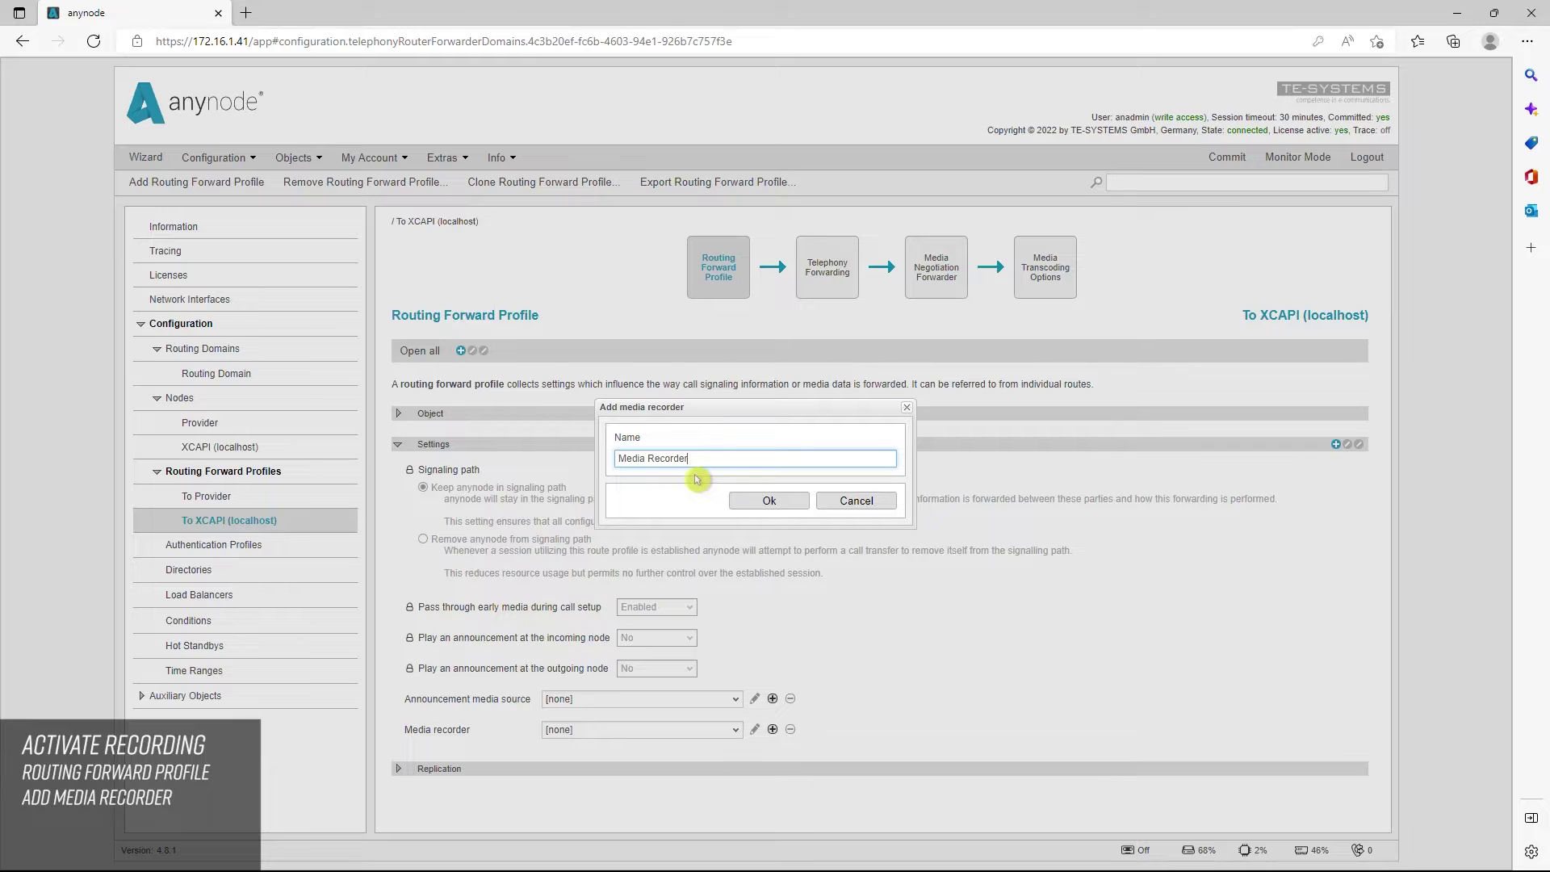
{"action": "left_click", "coordinate": [795, 502]}
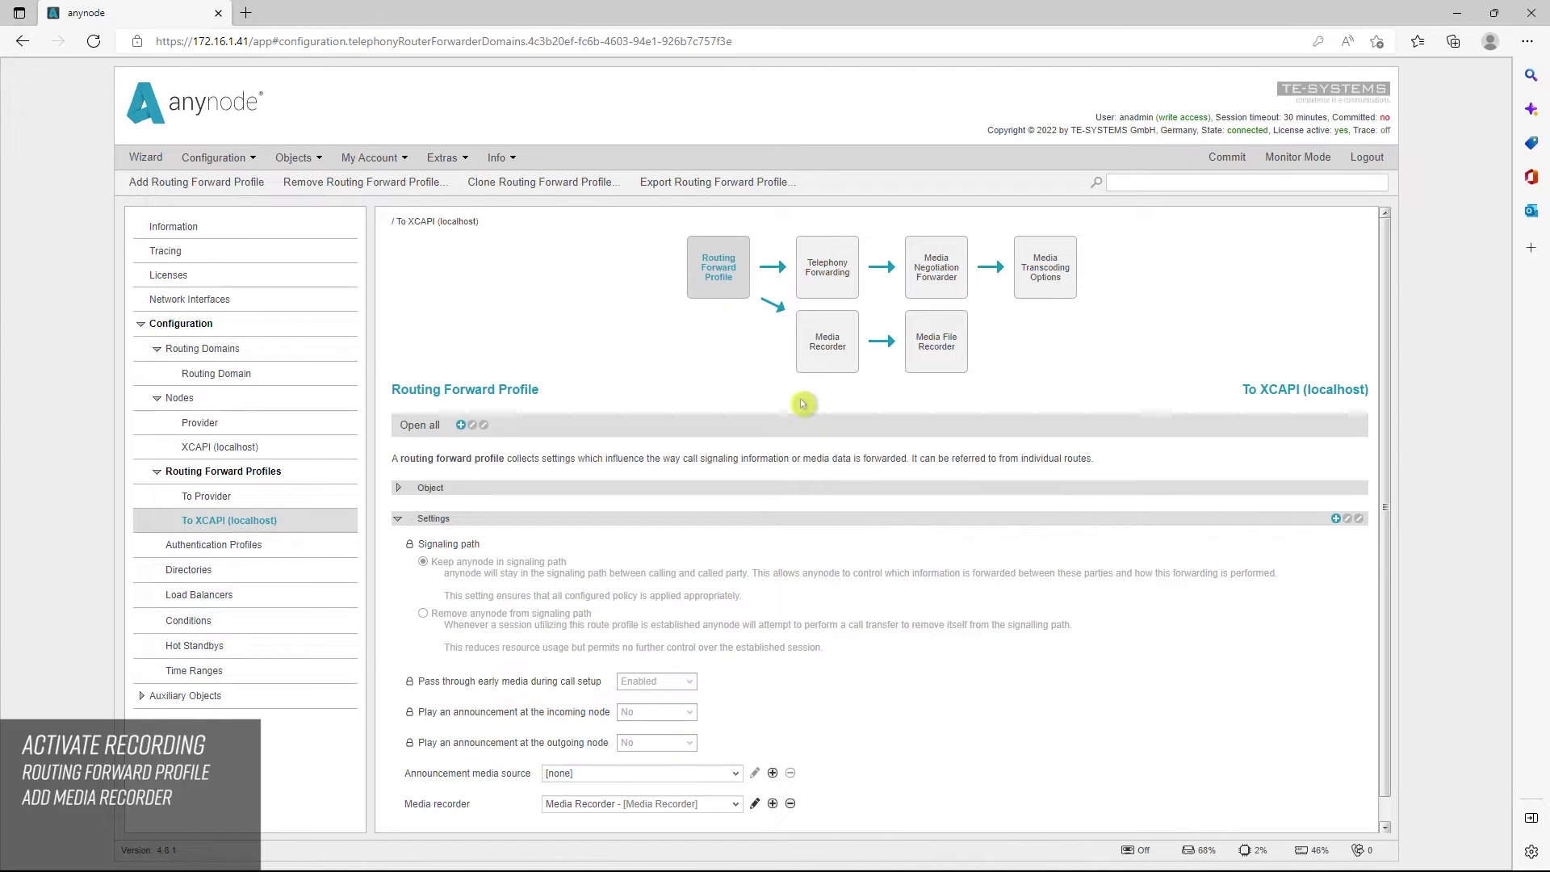
- Try the recording-server and multiplex targets for the media recorder, return it to Record to files and commit the configuration
{"action": "mouse_move", "coordinate": [827, 354]}
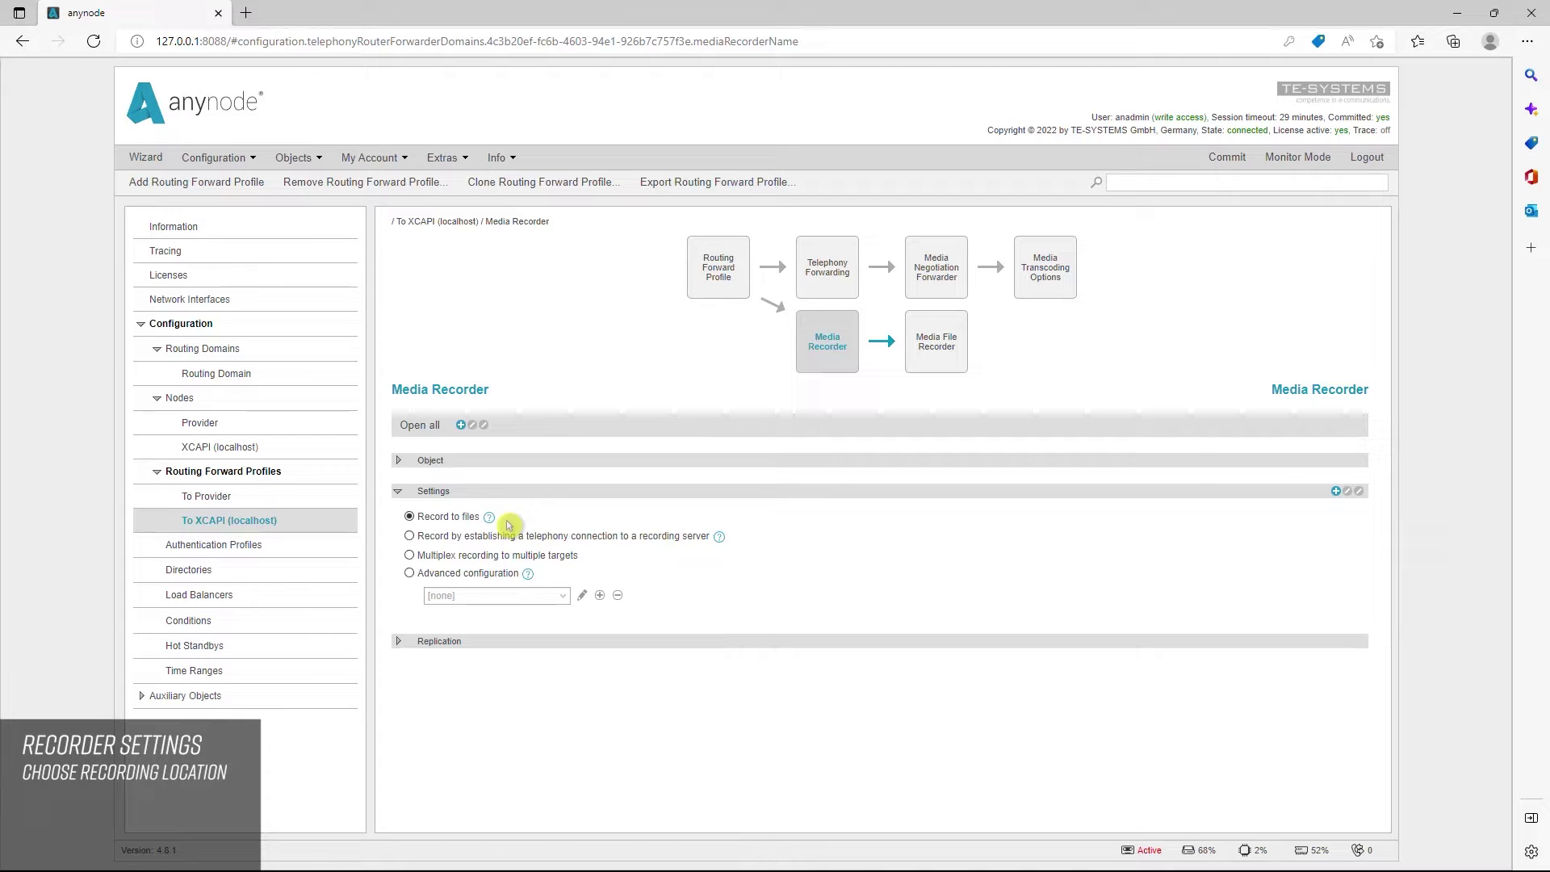
{"action": "left_click", "coordinate": [409, 535]}
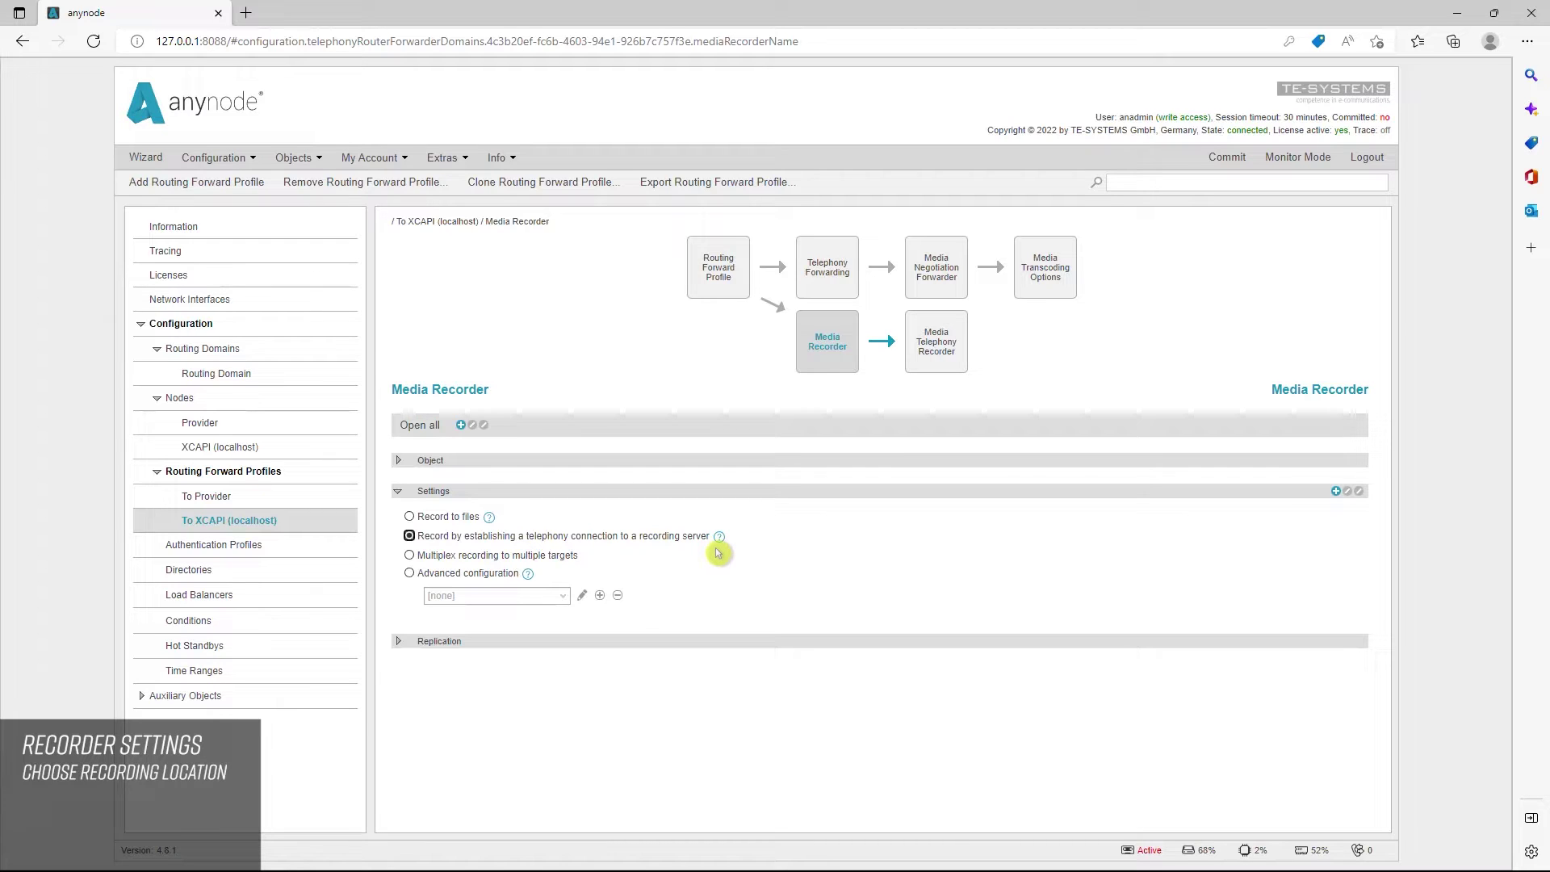
{"action": "left_click", "coordinate": [409, 555]}
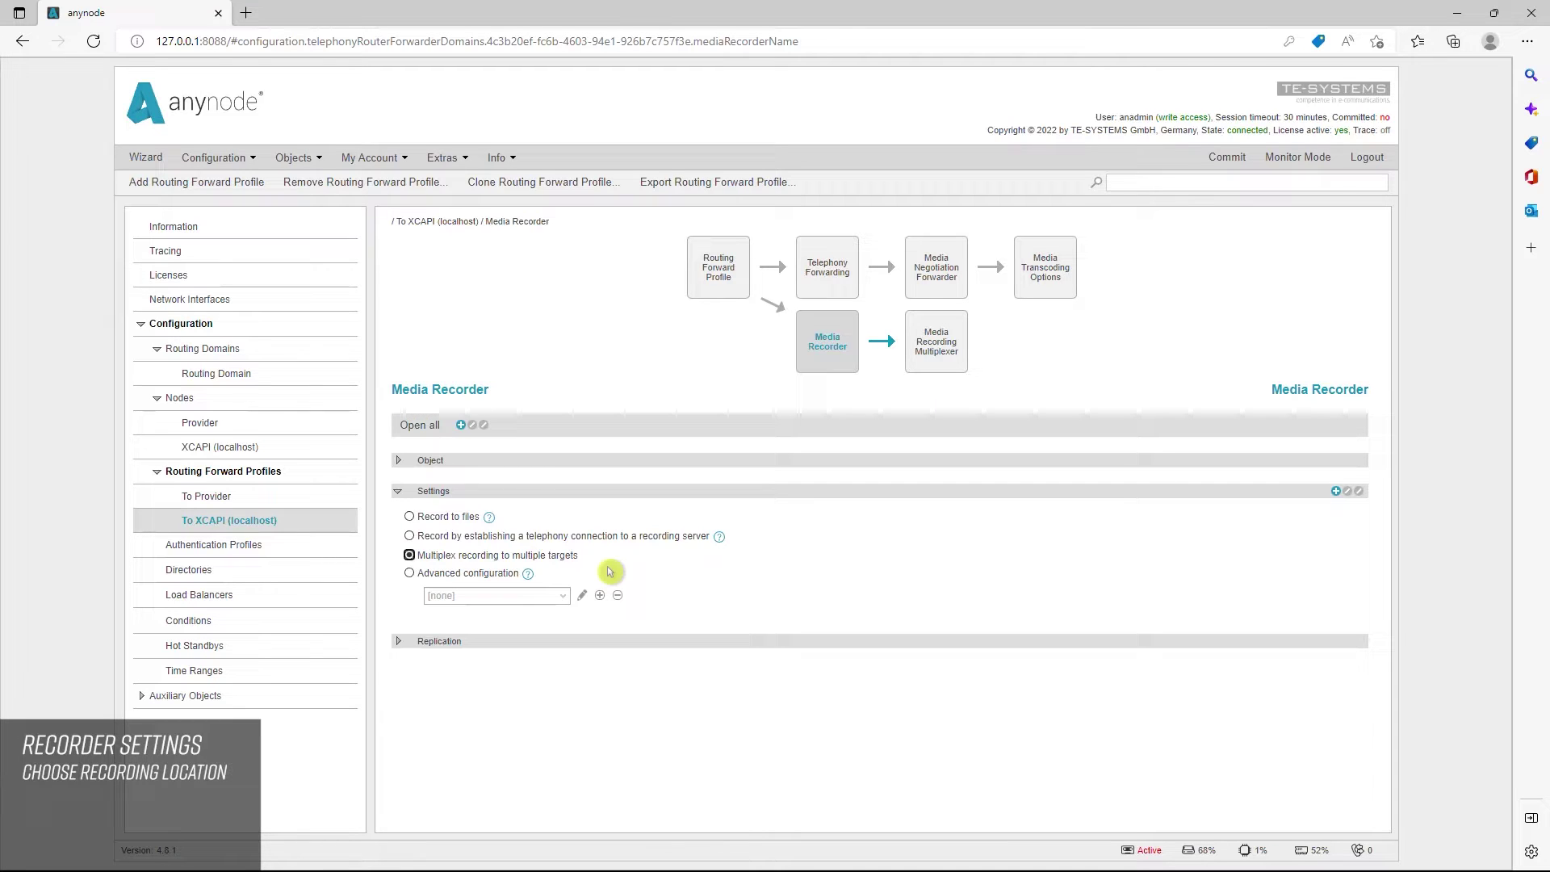
{"action": "left_click", "coordinate": [410, 517]}
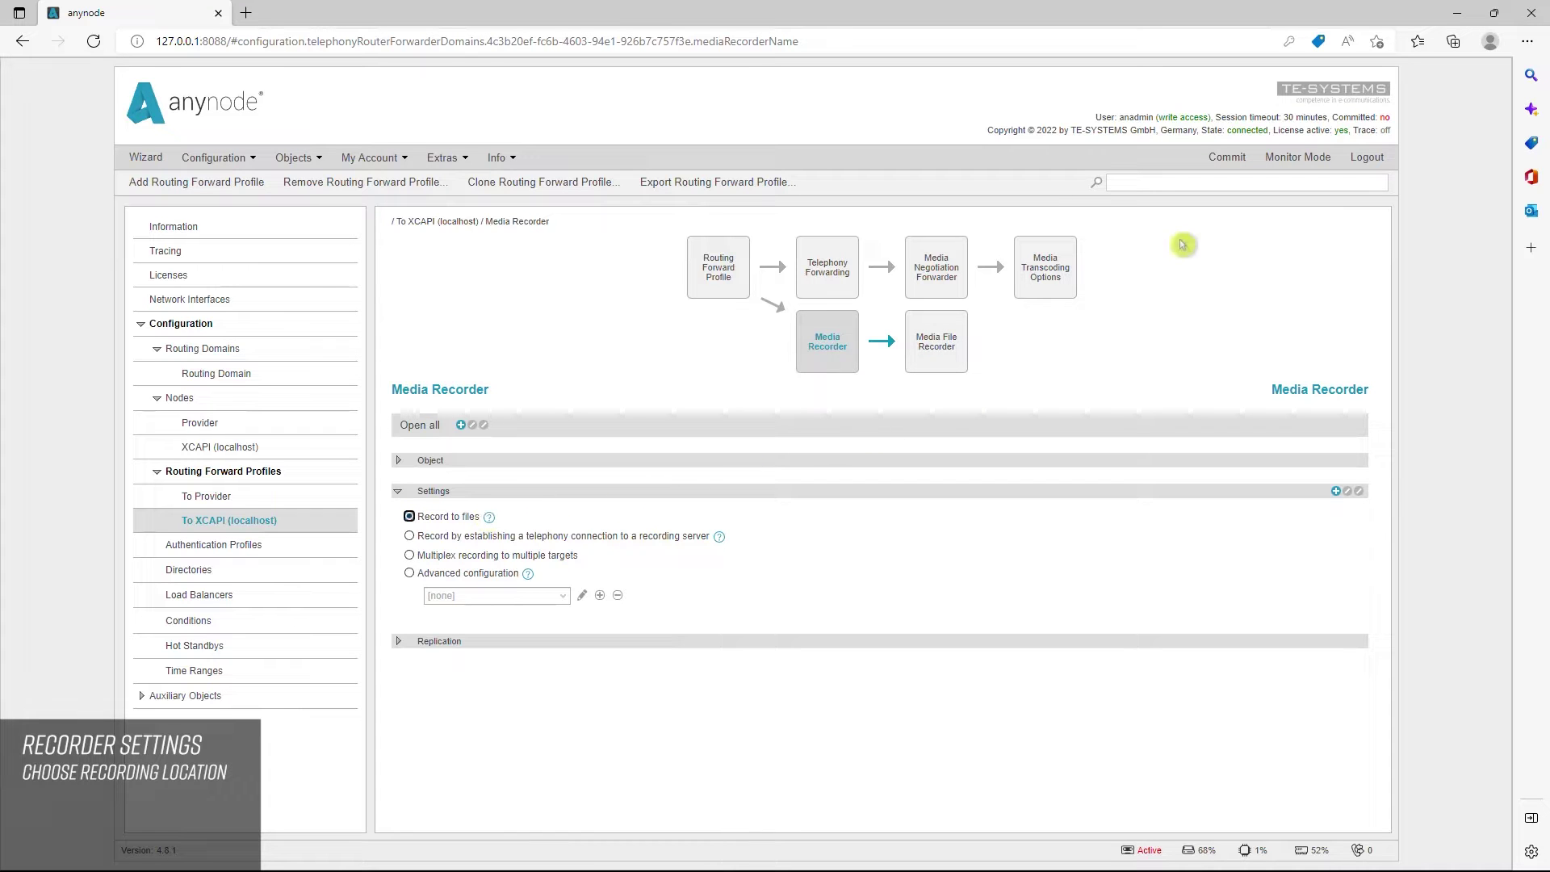
{"action": "left_click", "coordinate": [1227, 158]}
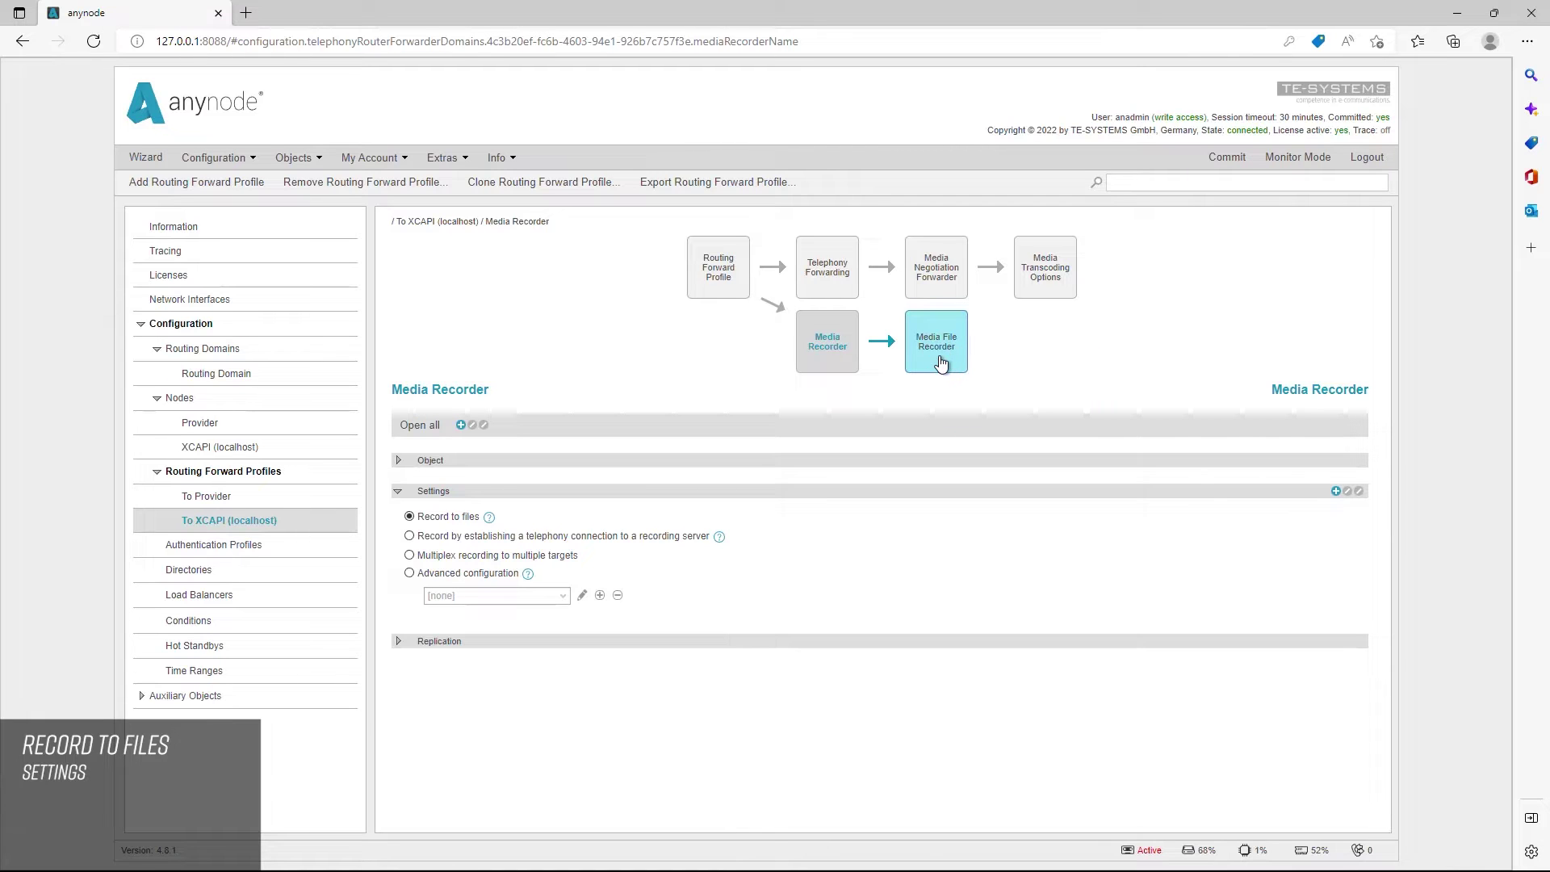
- Unlock the Media File Recorder's recording settings and its options for recording forwarded and individual sessions
{"action": "left_click", "coordinate": [941, 364]}
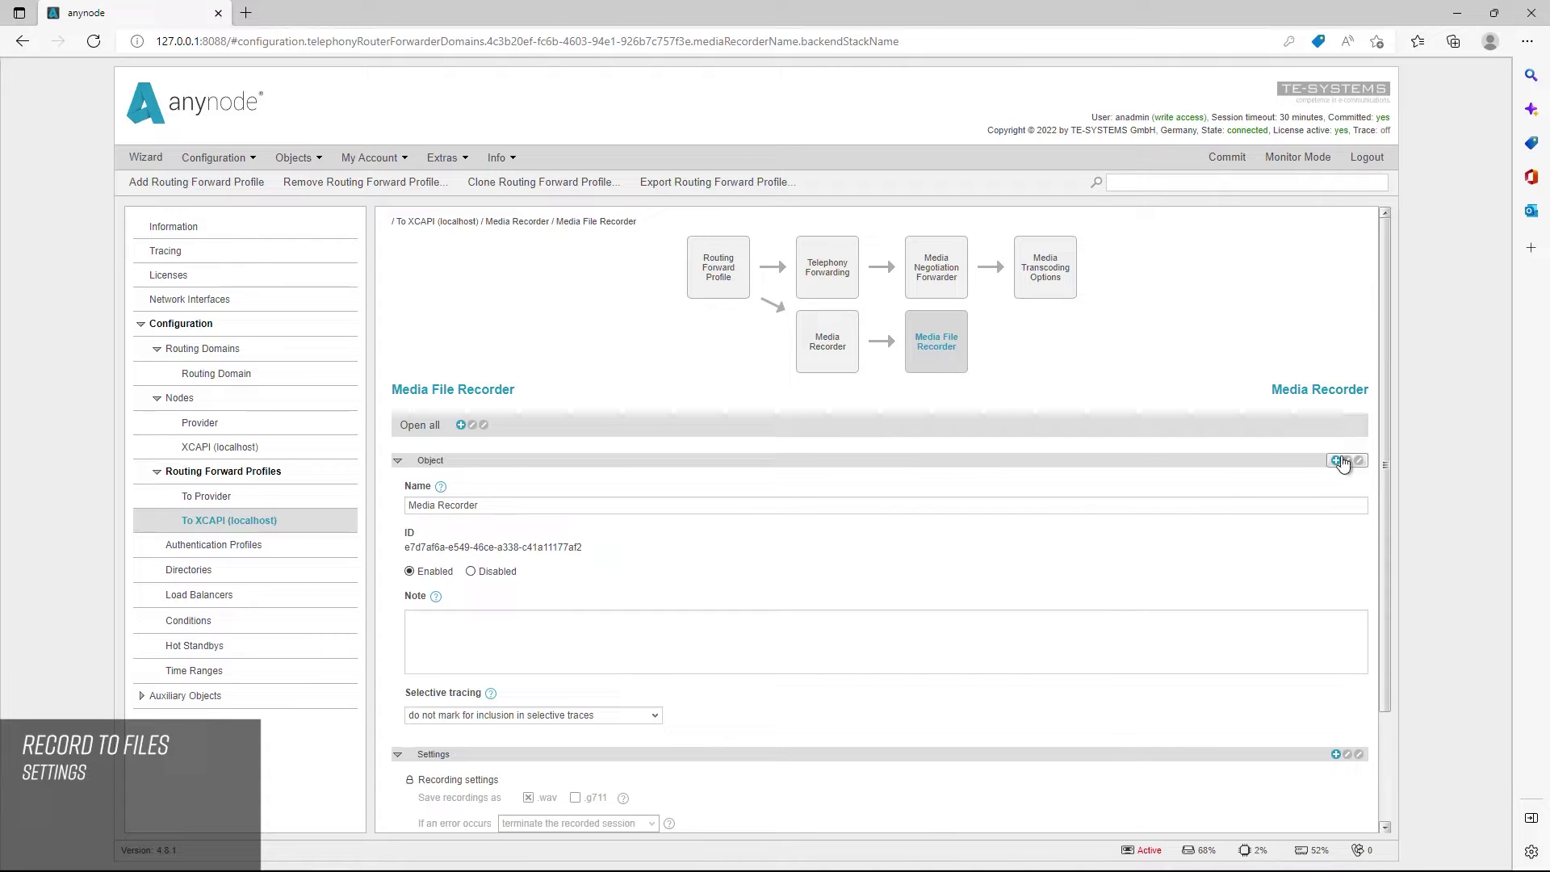
{"action": "left_click_drag", "start_coordinate": [1386, 433], "coordinate": [1397, 578]}
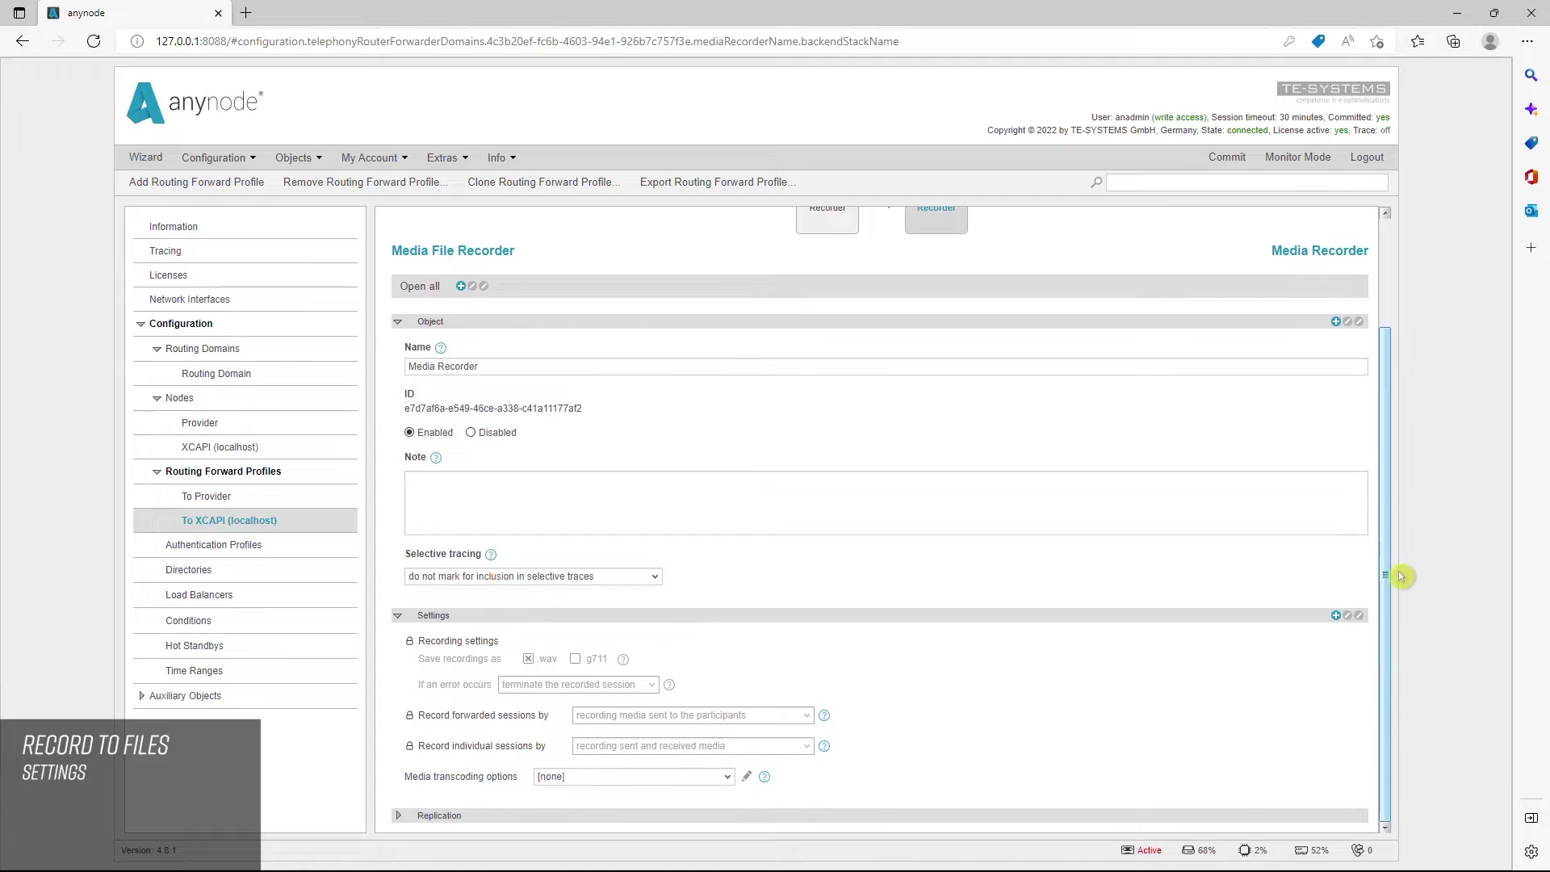
{"action": "left_click", "coordinate": [409, 641]}
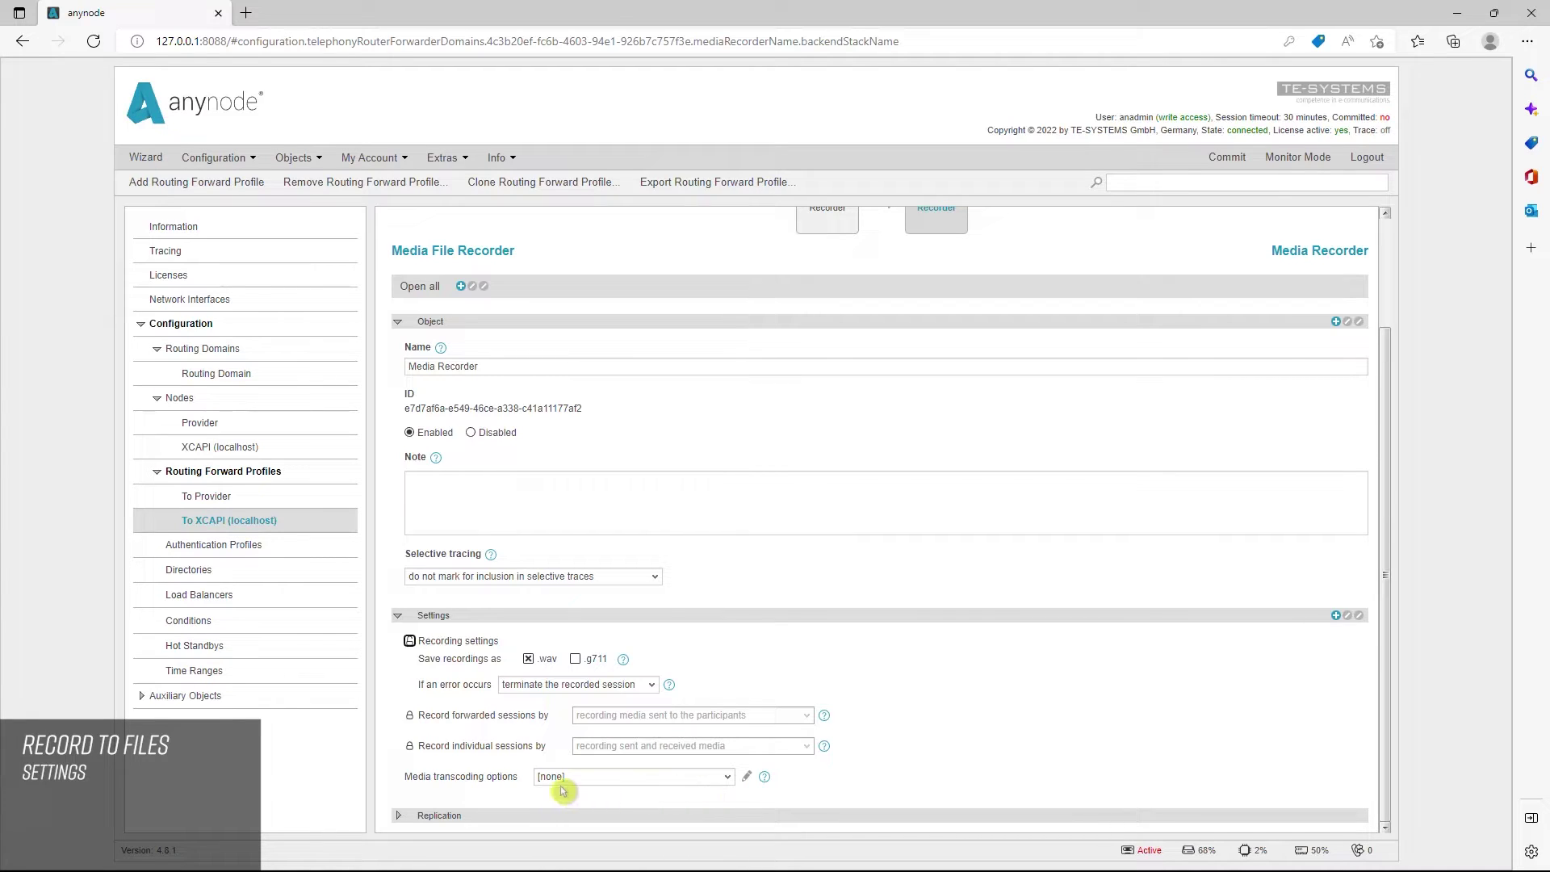
{"action": "left_click", "coordinate": [411, 716]}
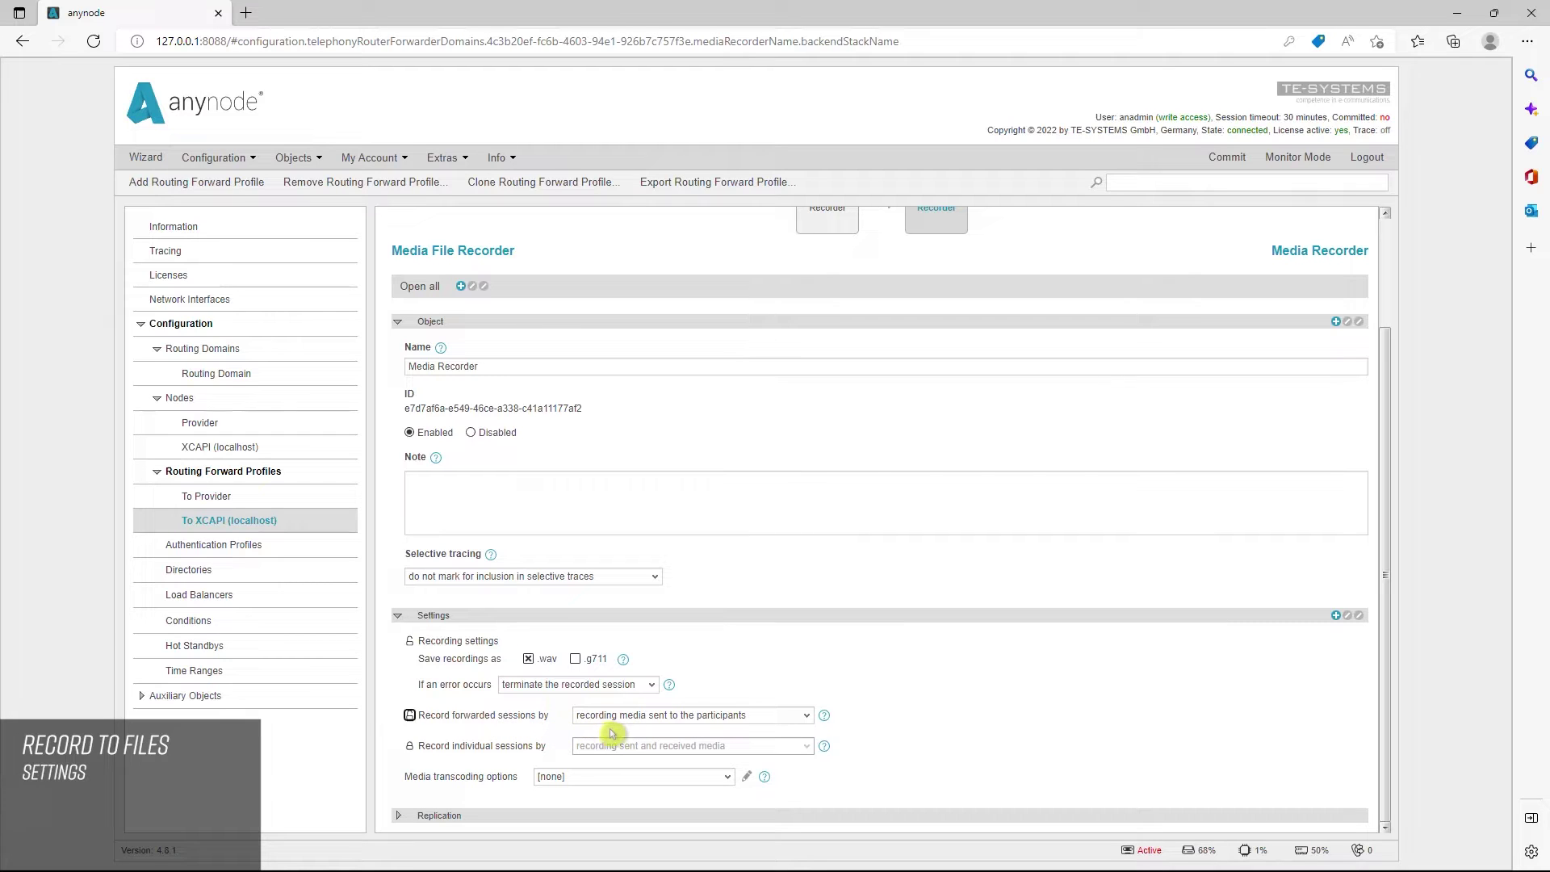
{"action": "left_click", "coordinate": [410, 746]}
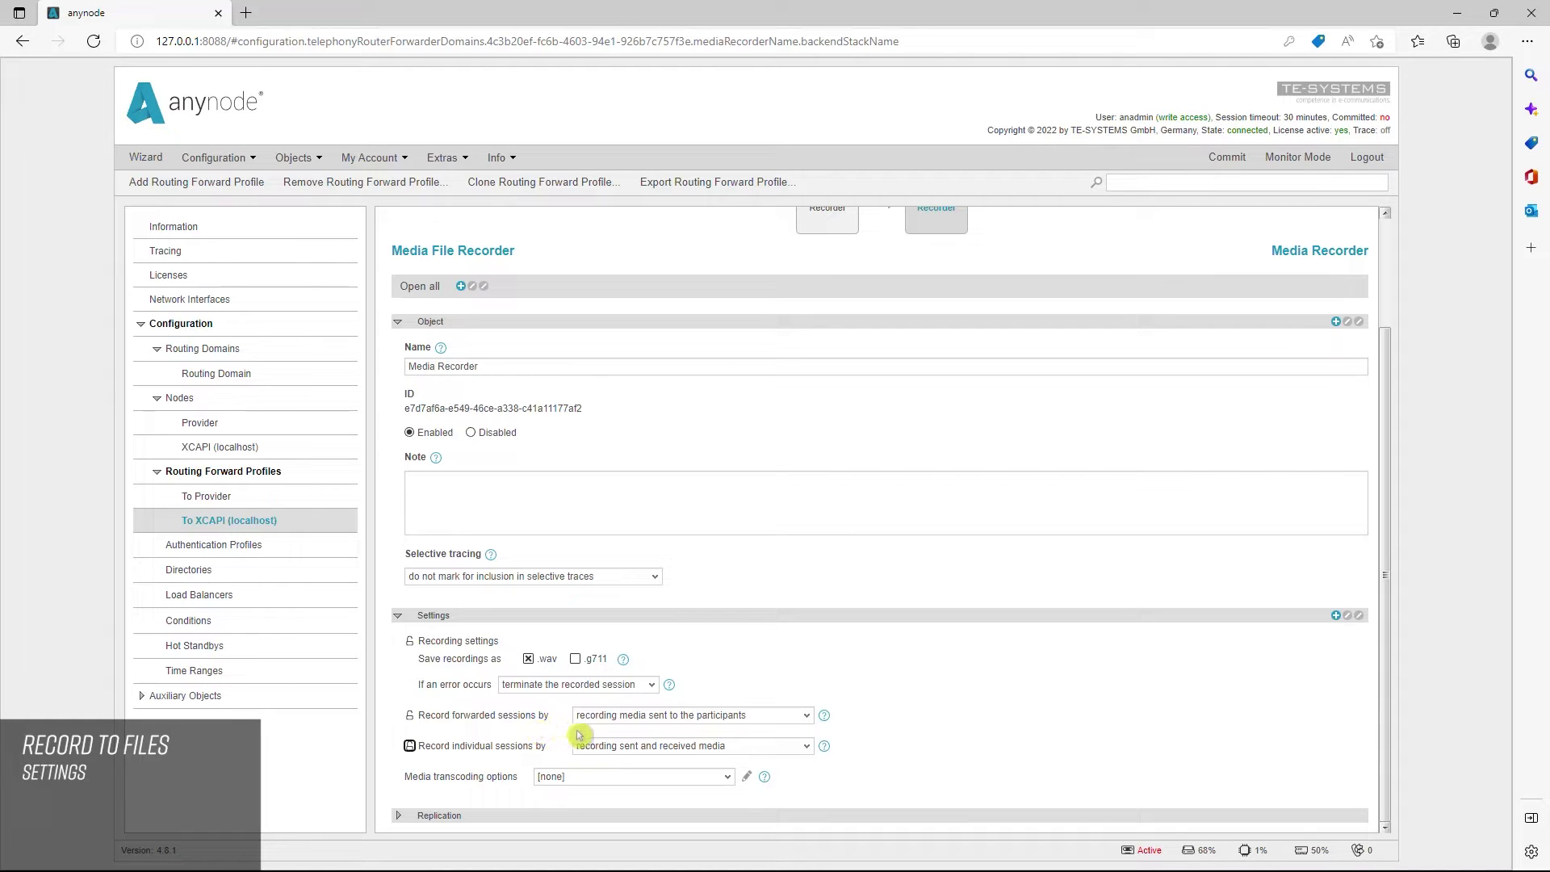
- Set forwarded sessions to recording both individual sessions and review the choices for recording individual sessions
{"action": "left_click", "coordinate": [809, 716]}
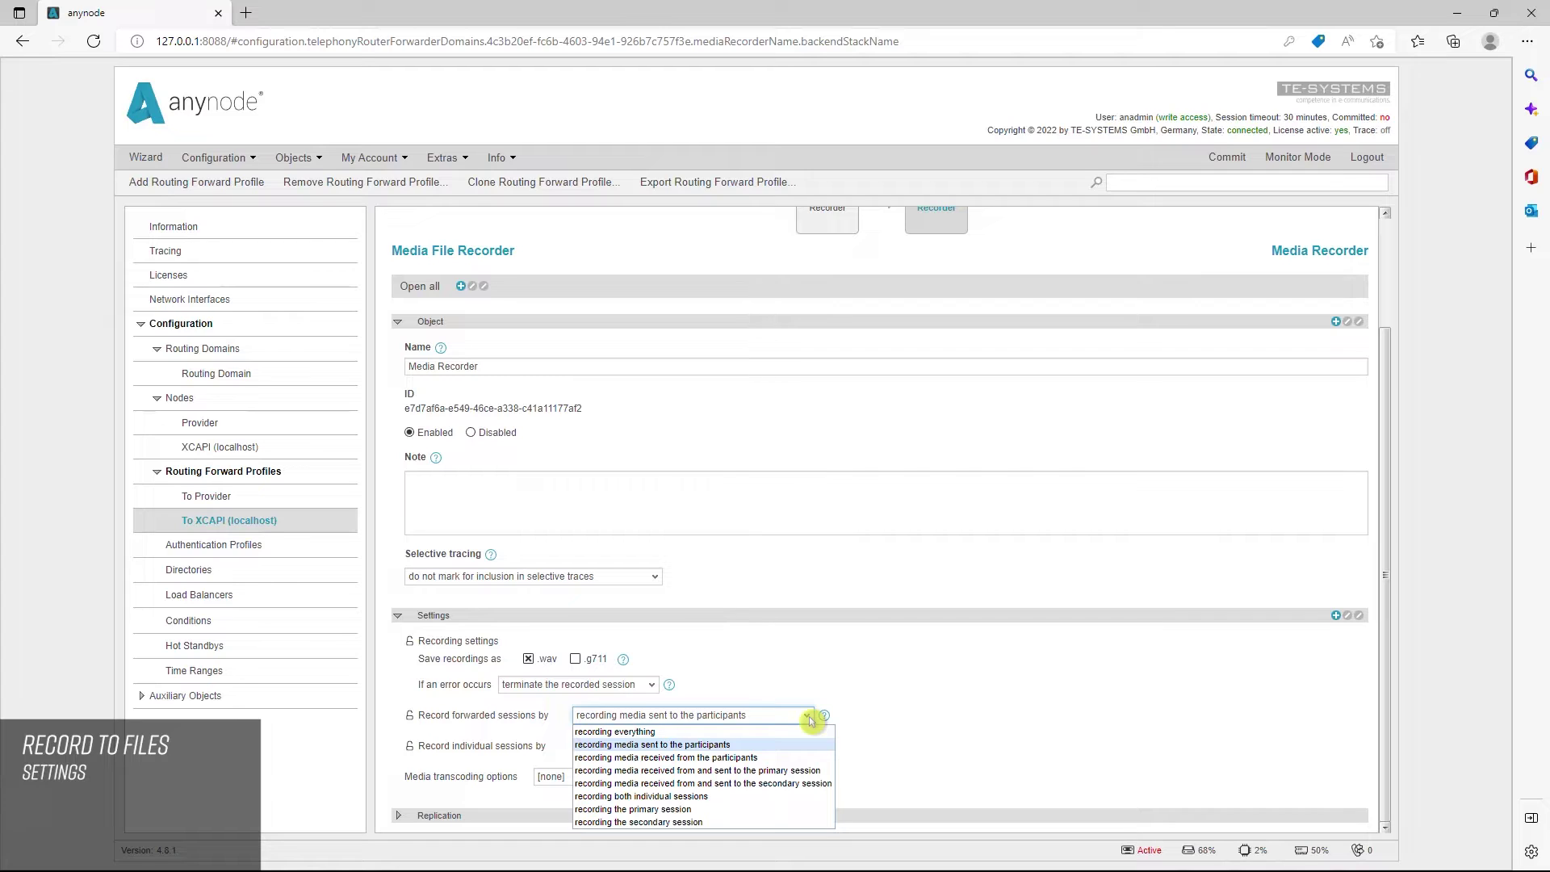
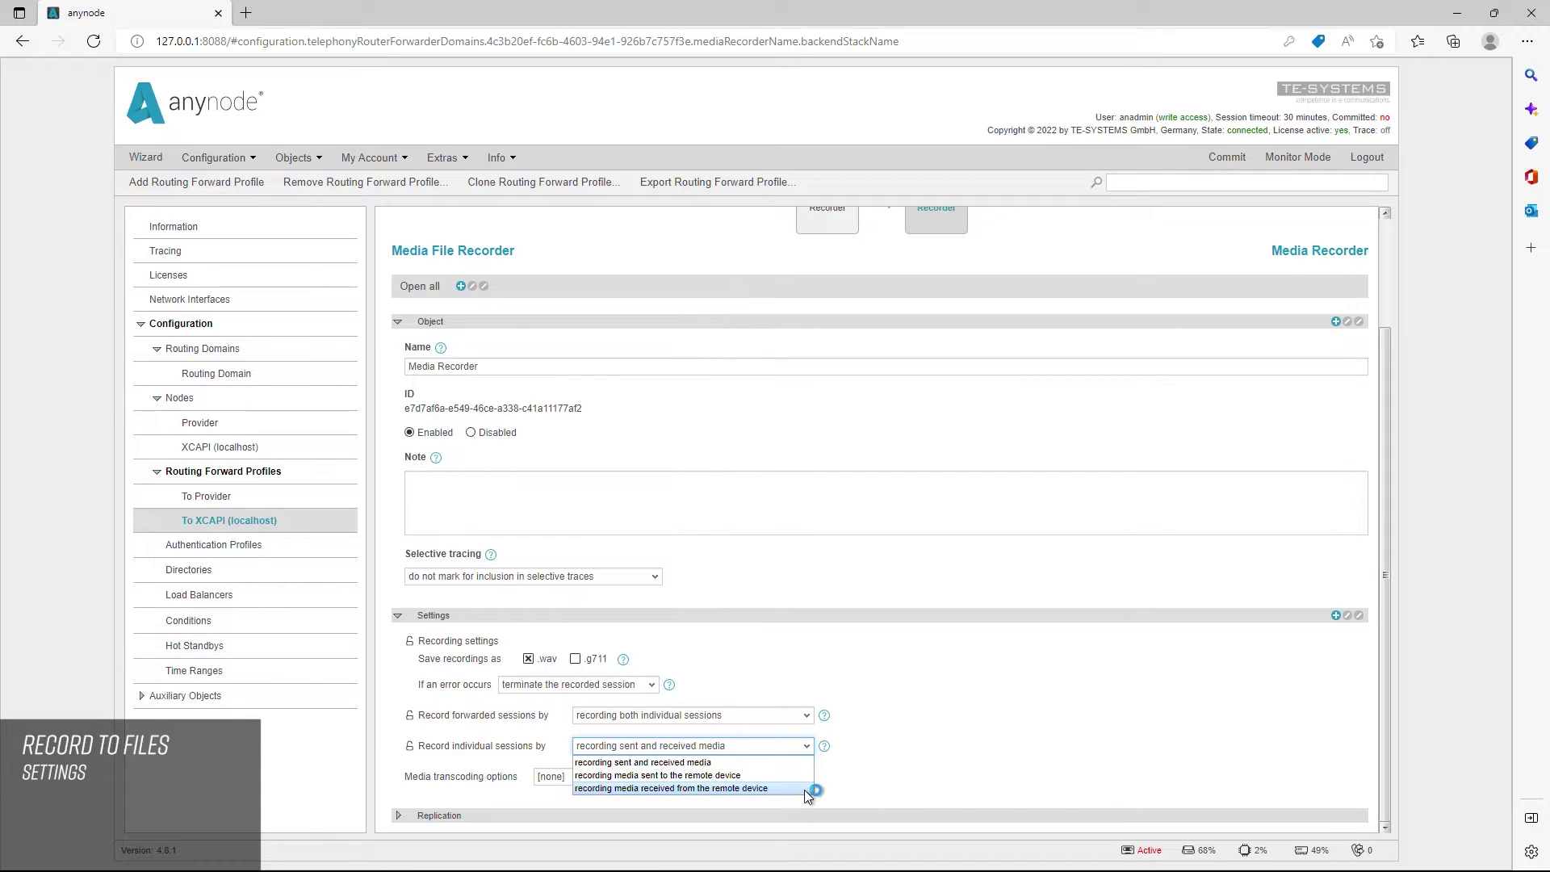
{"action": "left_click", "coordinate": [808, 717]}
{"action": "left_click", "coordinate": [808, 717]}
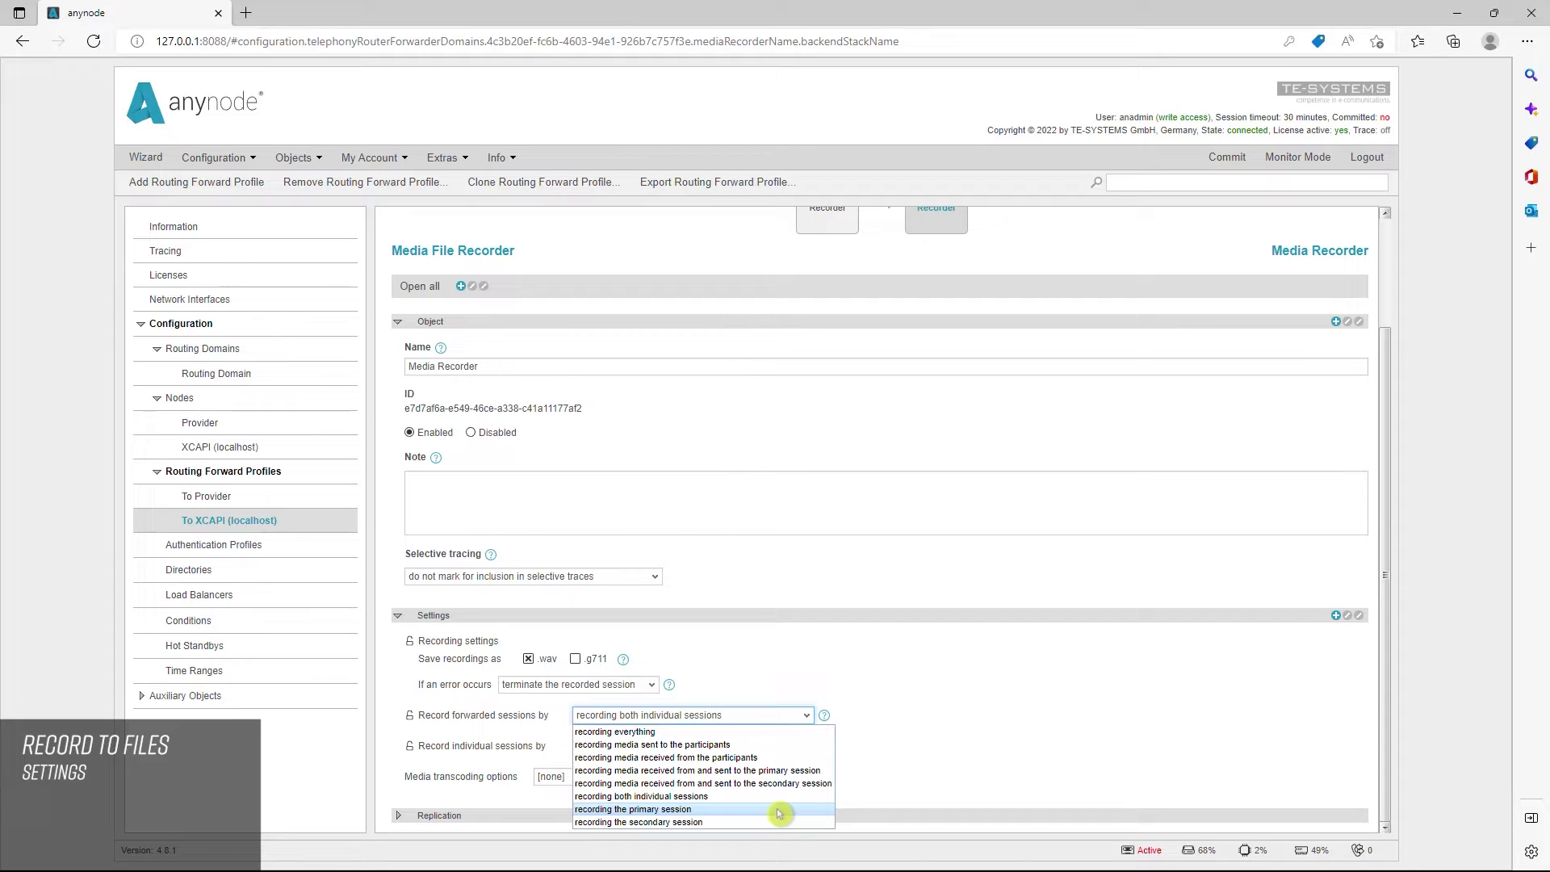
{"action": "left_click", "coordinate": [518, 762]}
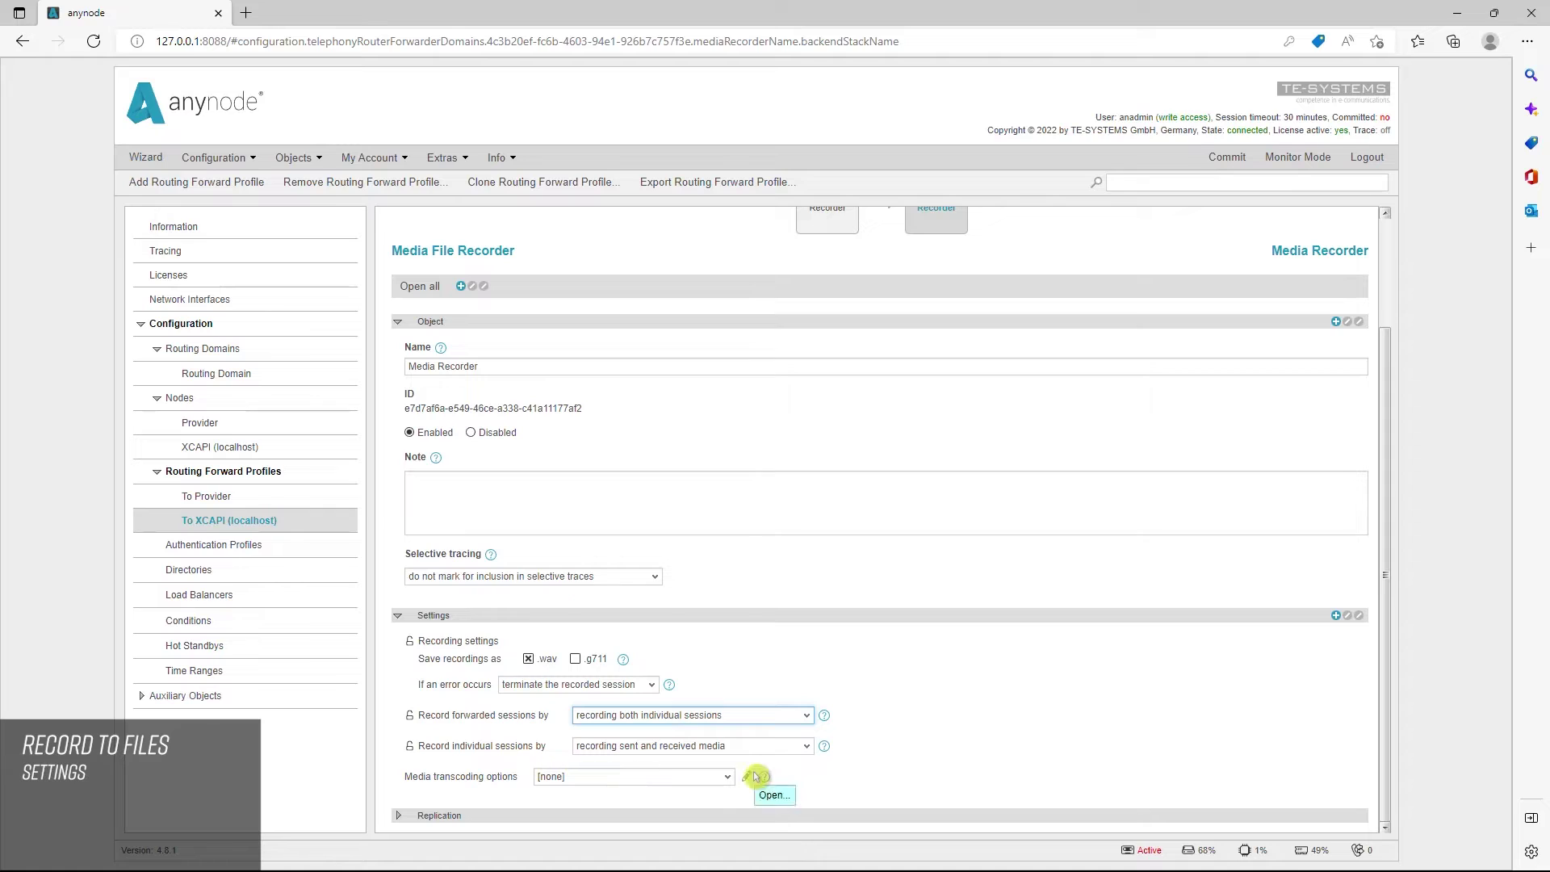
{"action": "left_click", "coordinate": [806, 745]}
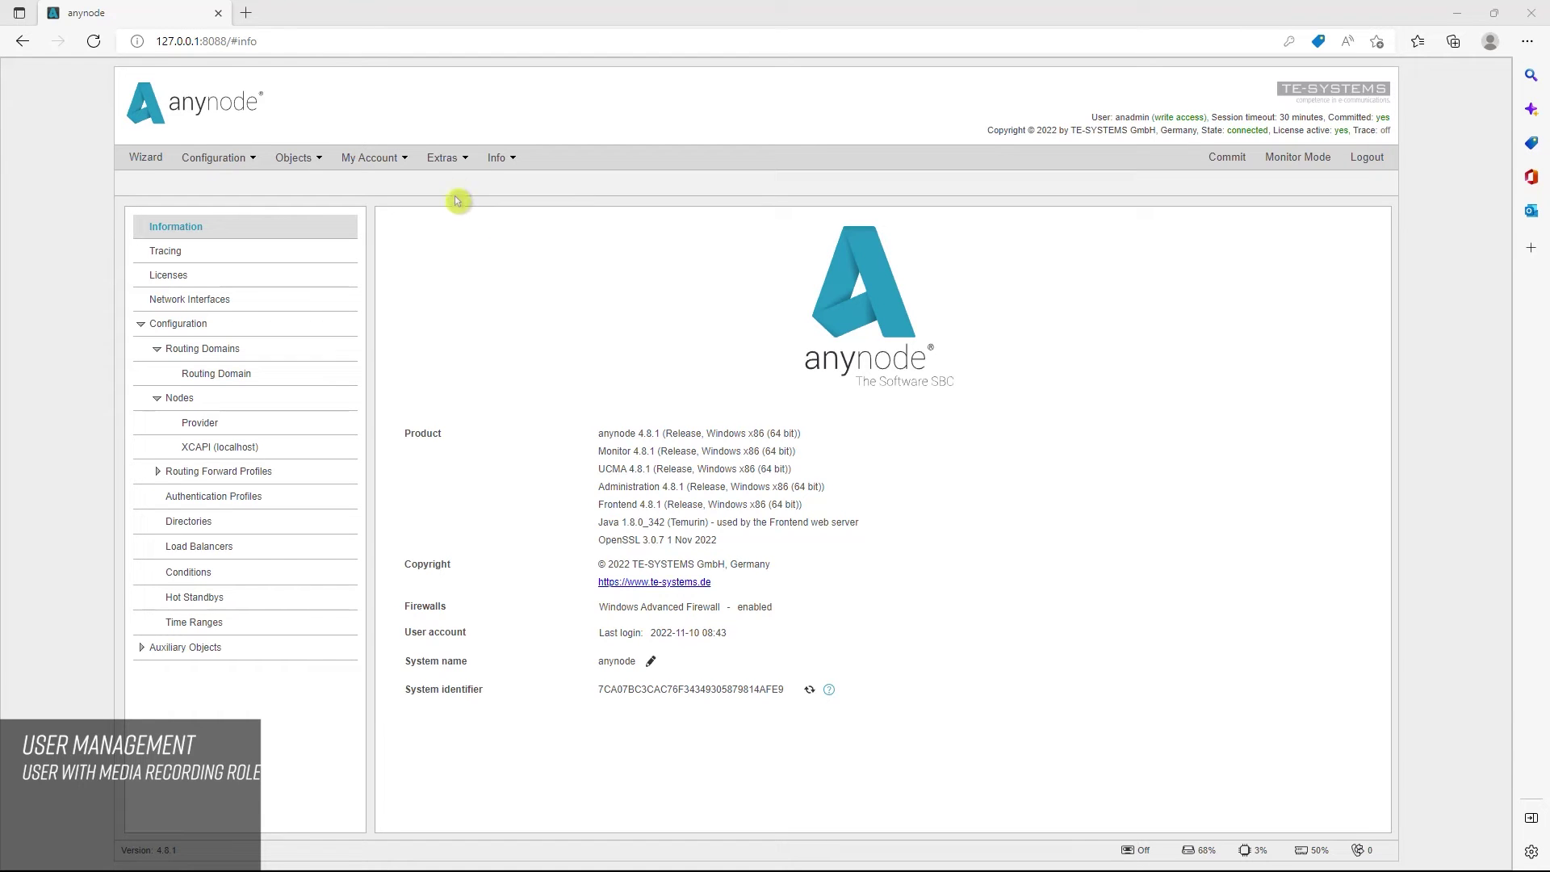
- Open the user management configuration for users, roles and policies
{"action": "left_click", "coordinate": [451, 163]}
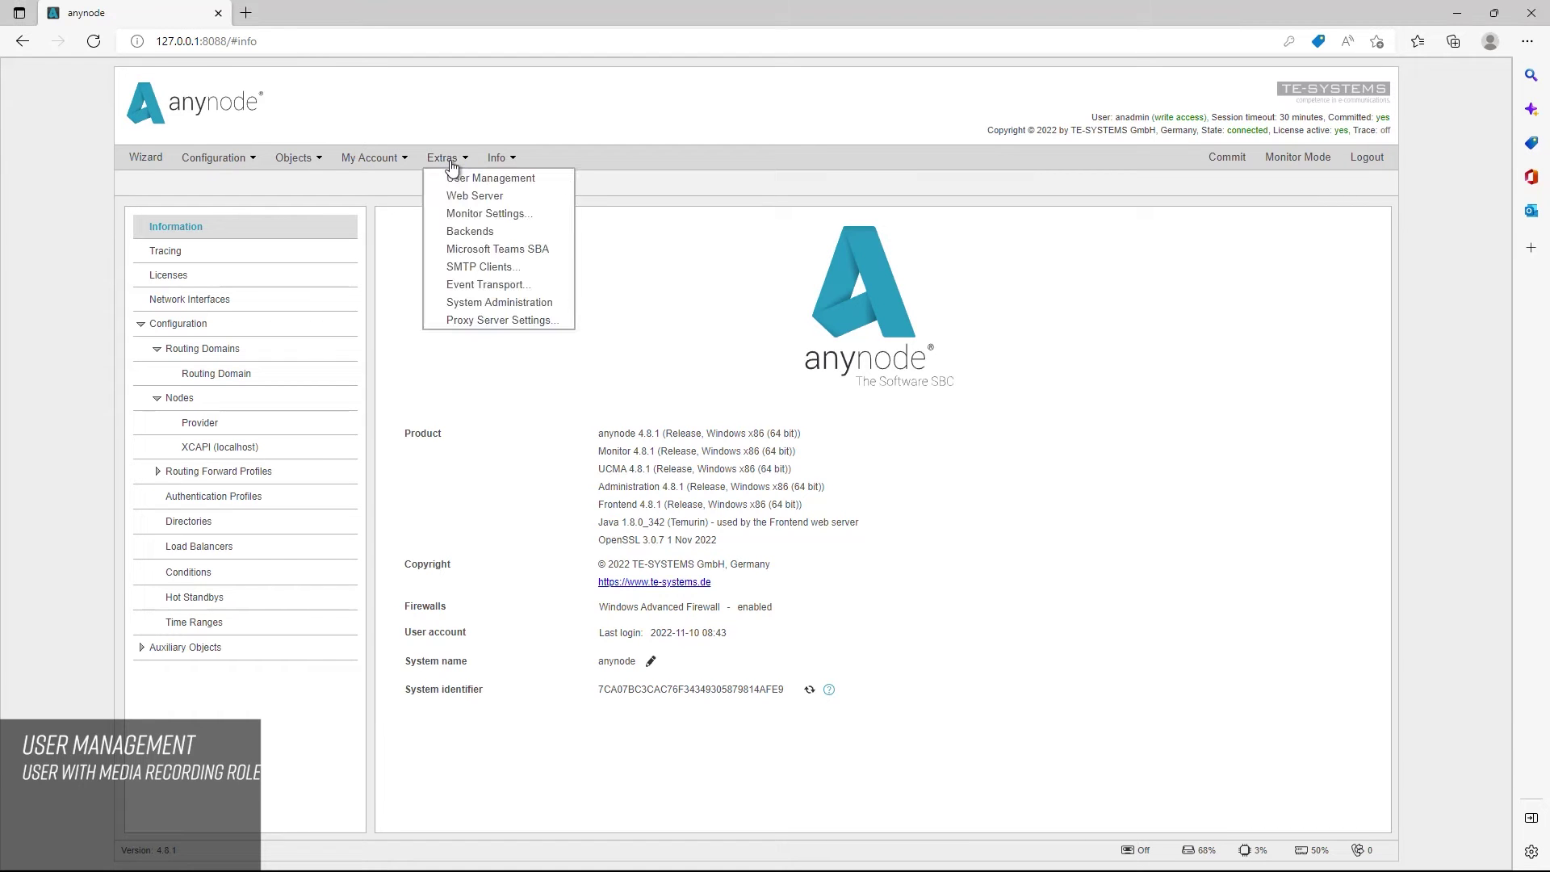
{"action": "left_click", "coordinate": [517, 180]}
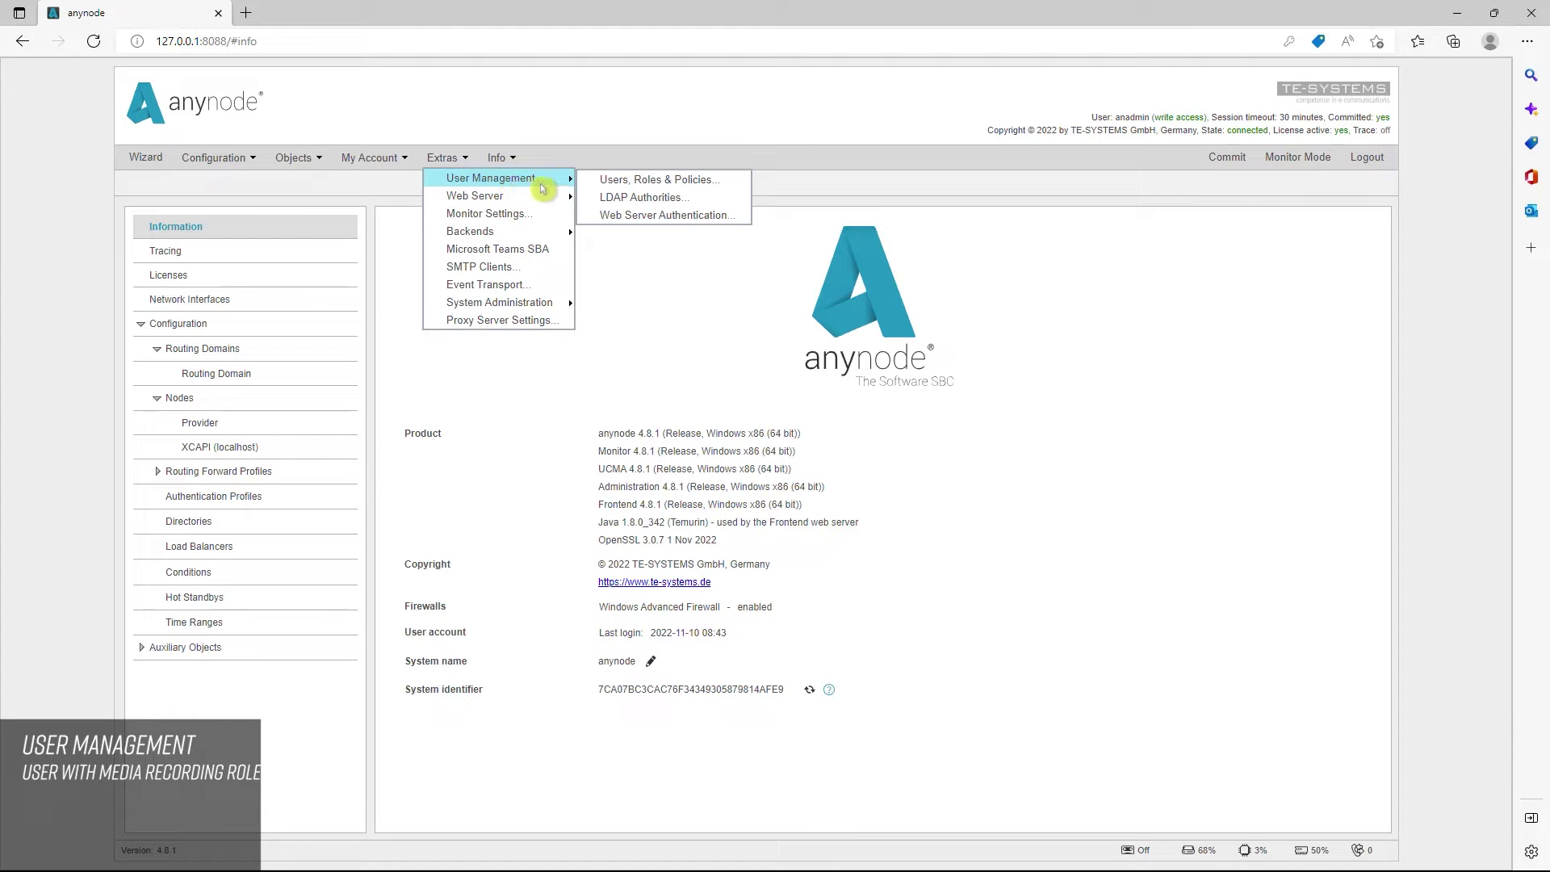
{"action": "left_click", "coordinate": [734, 187]}
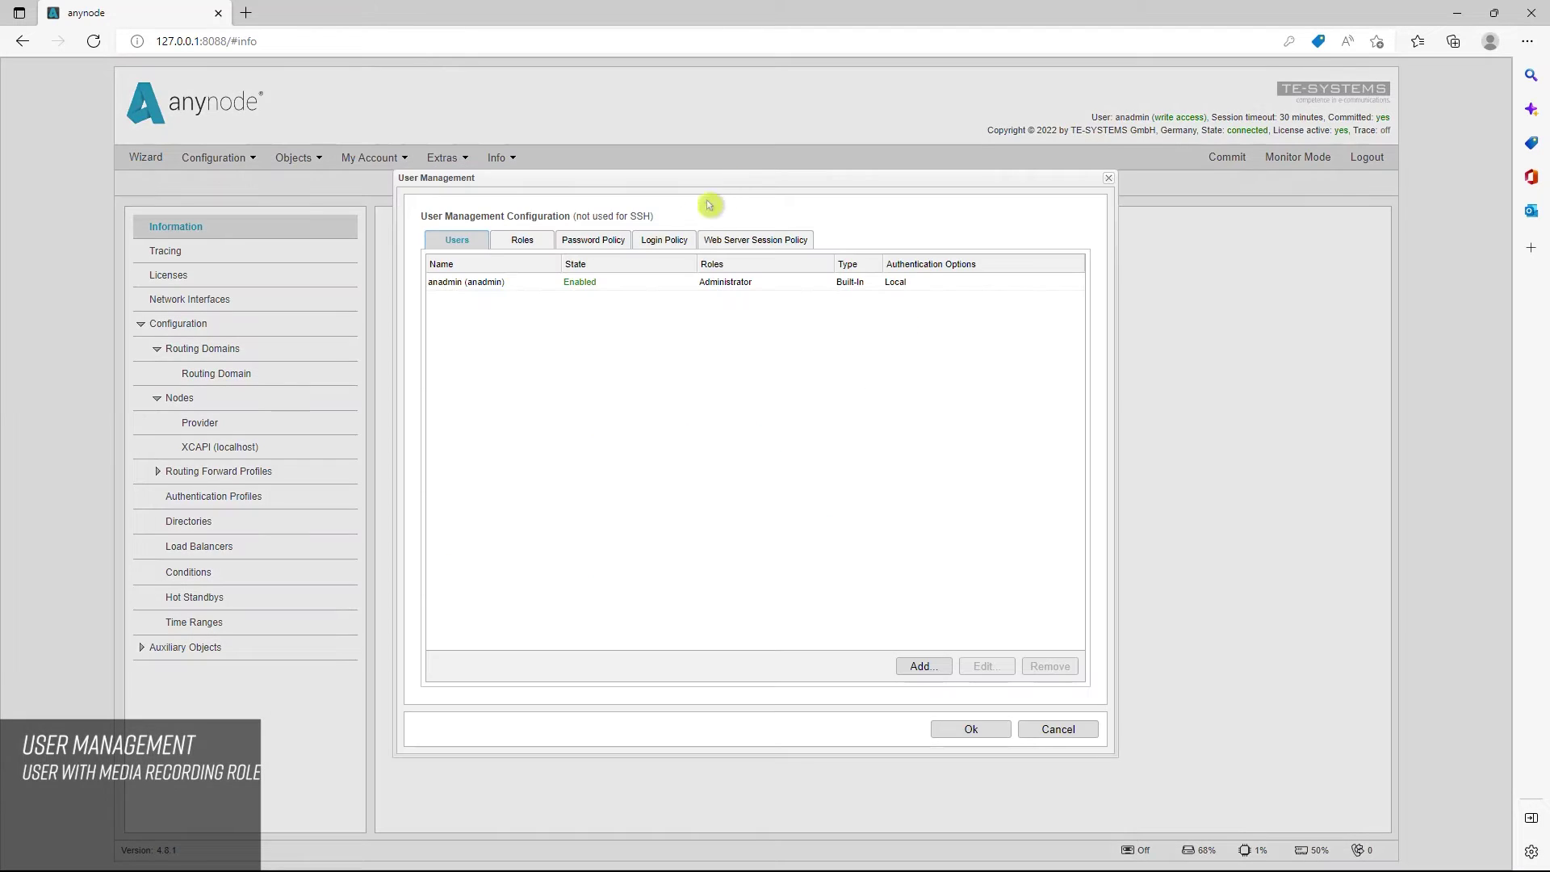
- Examine the roles assigned to the built-in administrator account and leave it without changes
{"action": "double_click", "coordinate": [494, 289]}
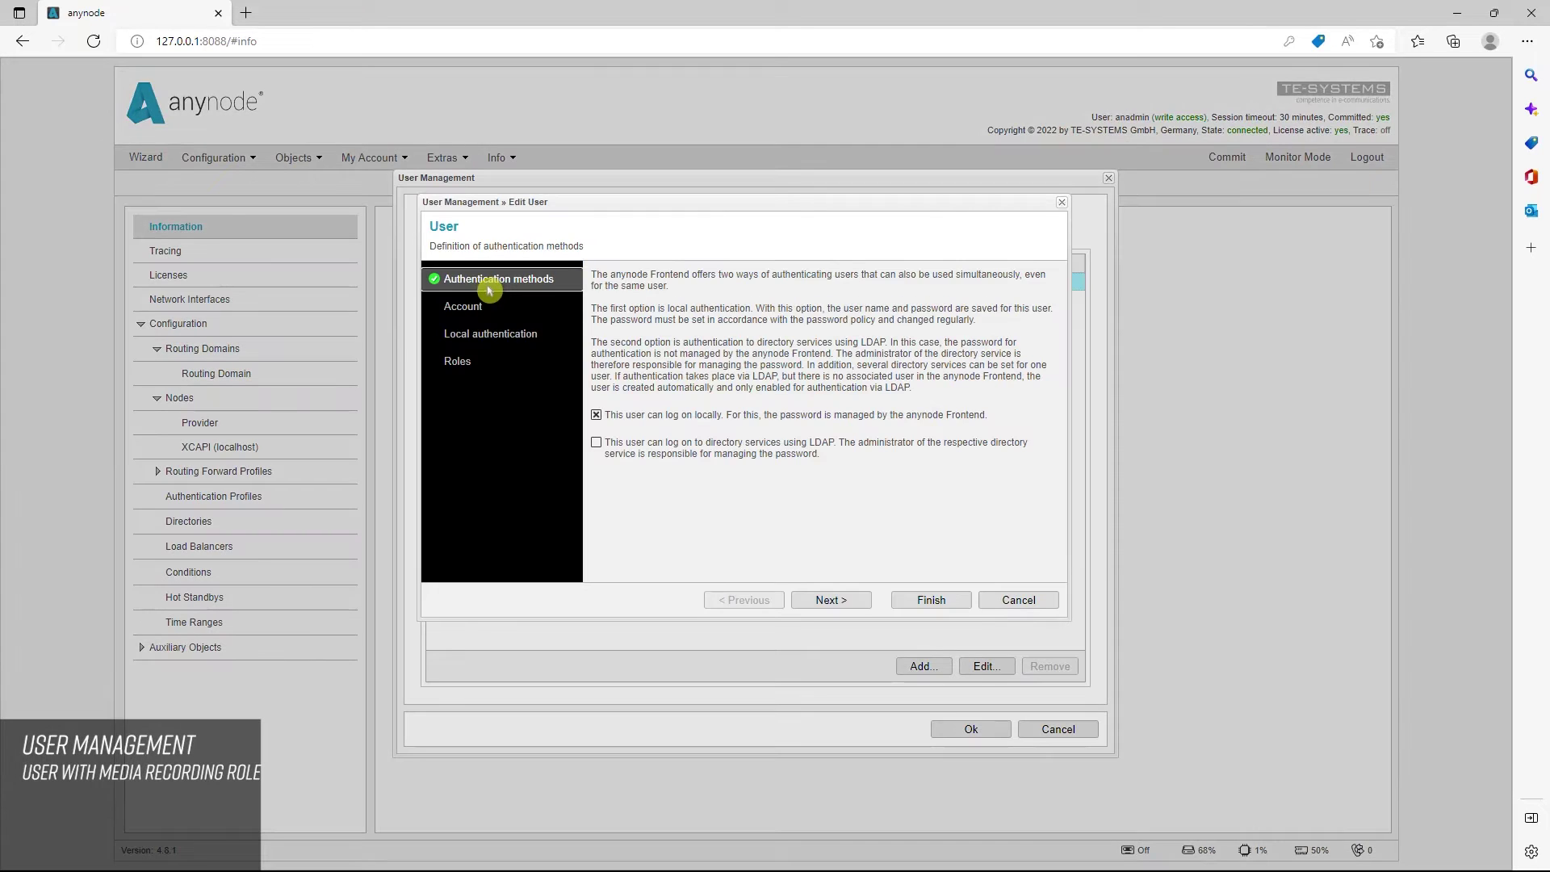
{"action": "left_click", "coordinate": [469, 363]}
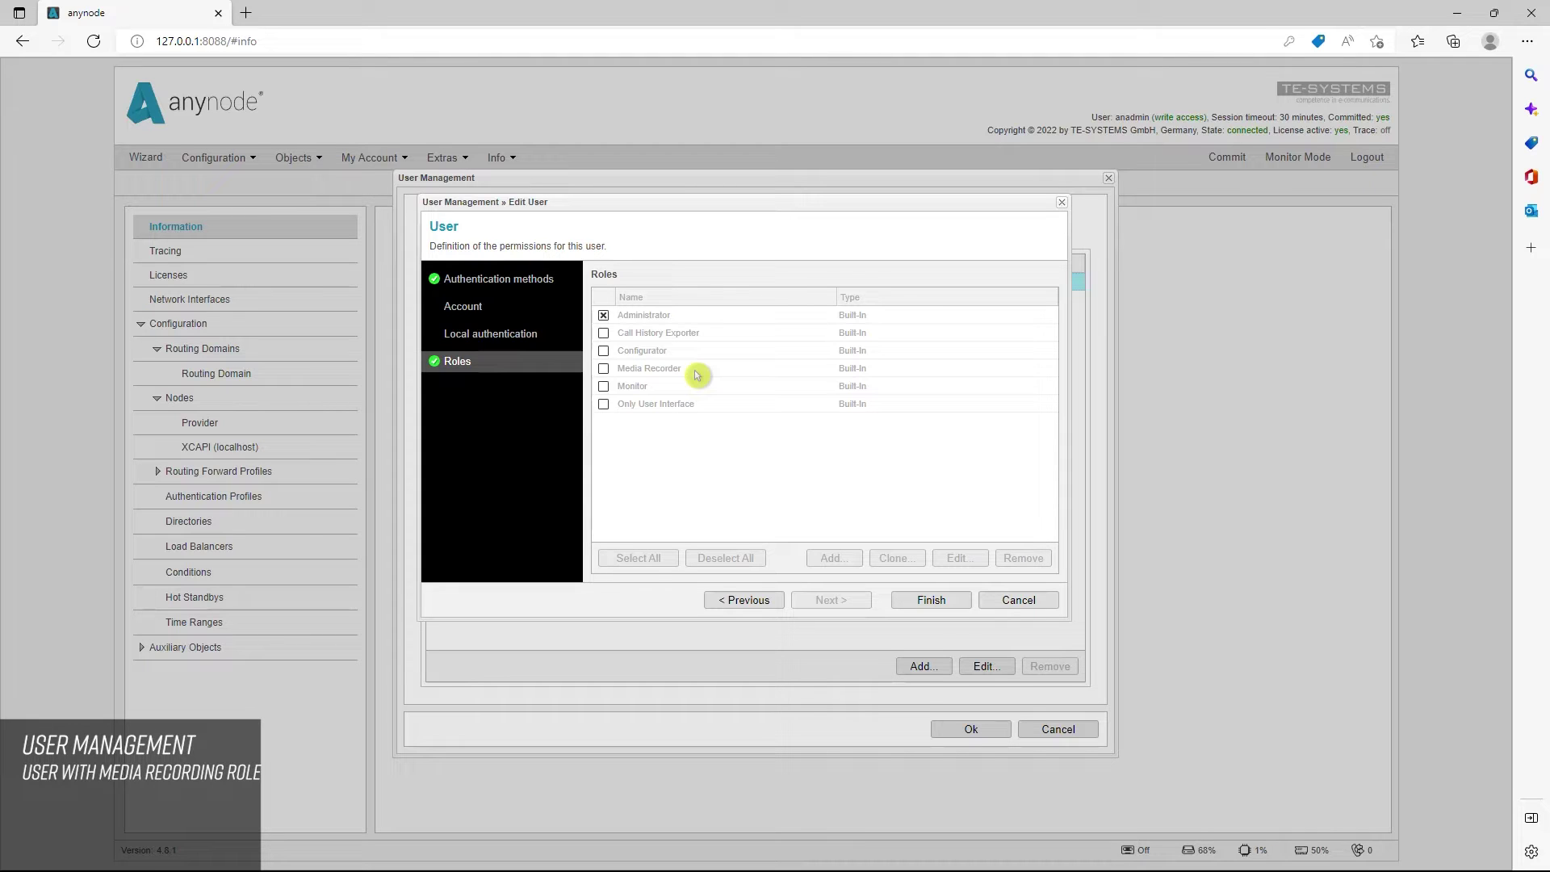
{"action": "left_click", "coordinate": [1038, 605]}
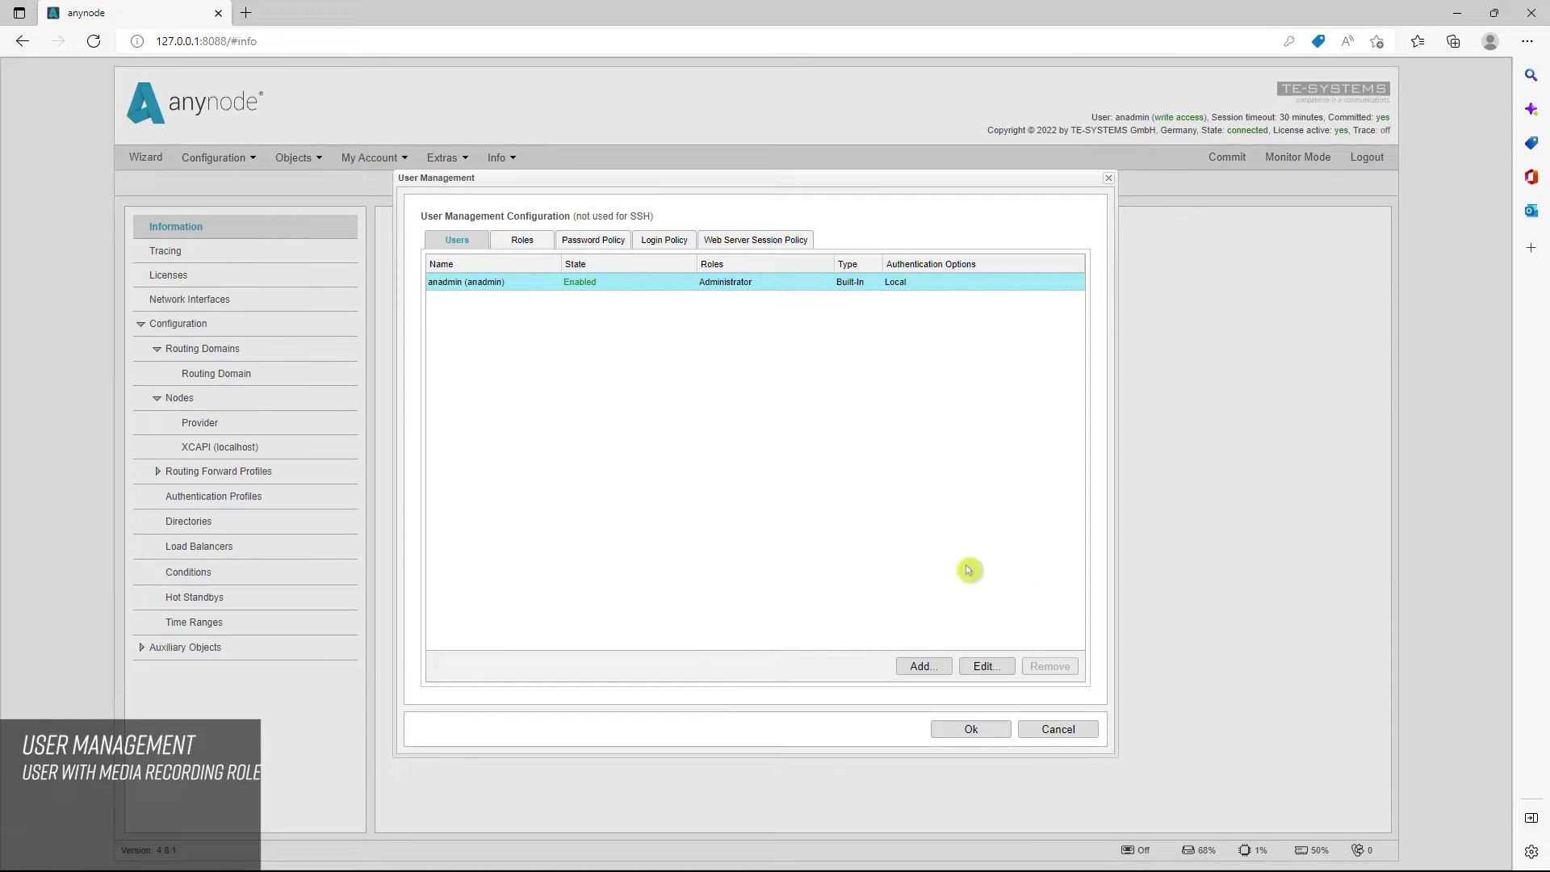
- Add a locally authenticated user, entering the display name, the username and the account password
{"action": "left_click", "coordinate": [928, 665]}
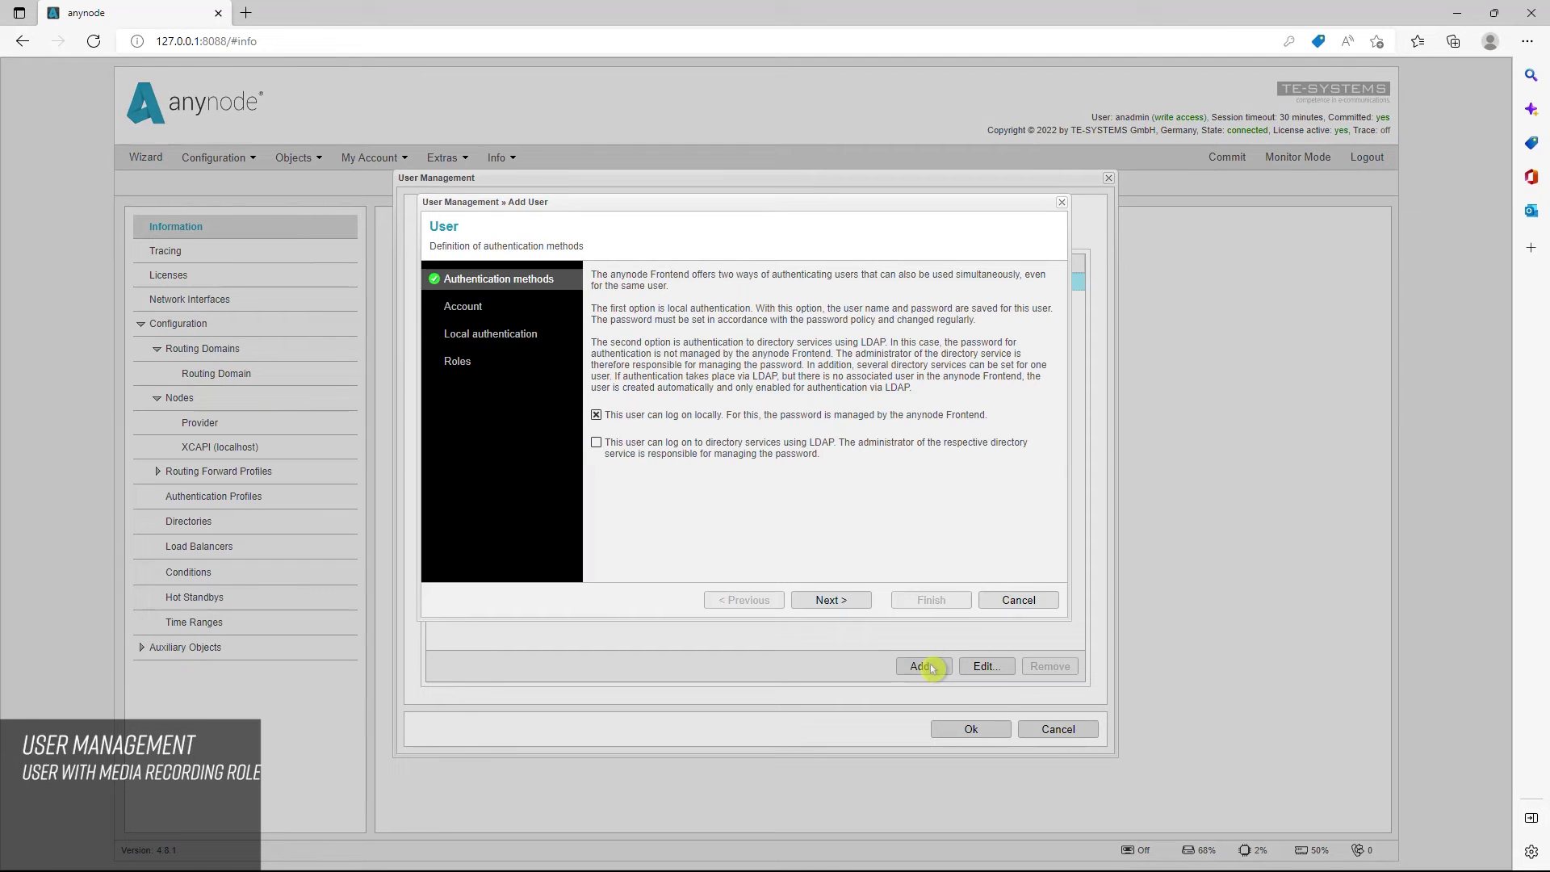
{"action": "left_click", "coordinate": [832, 600]}
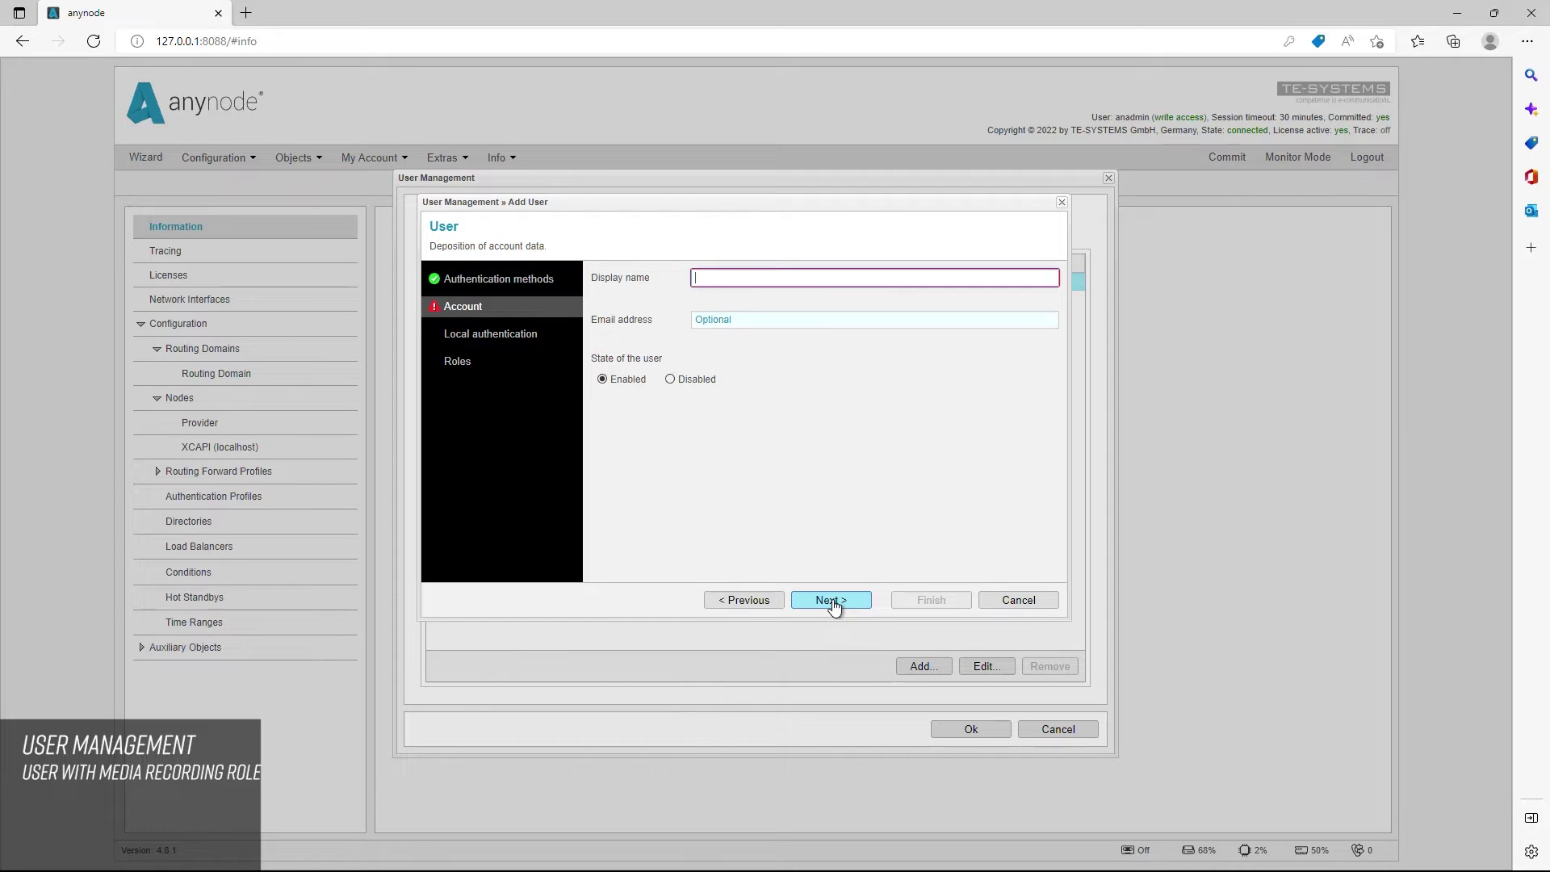
{"action": "left_click", "coordinate": [708, 298]}
{"action": "type", "text": "J"}
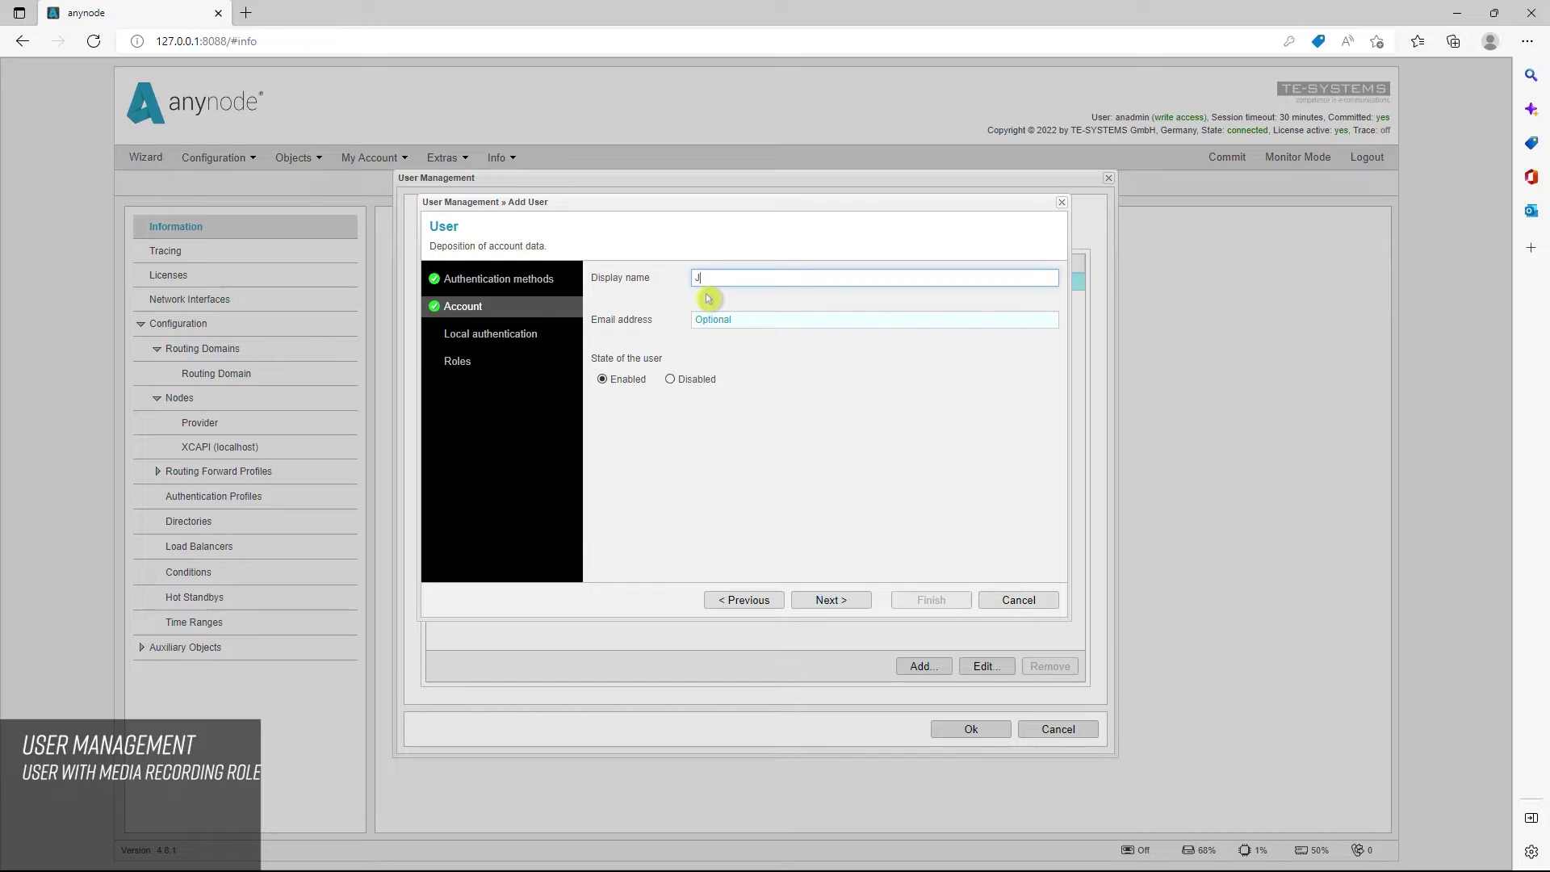
{"action": "type", "text": "ohn"}
{"action": "left_click", "coordinate": [832, 600]}
{"action": "type", "text": "Joh"}
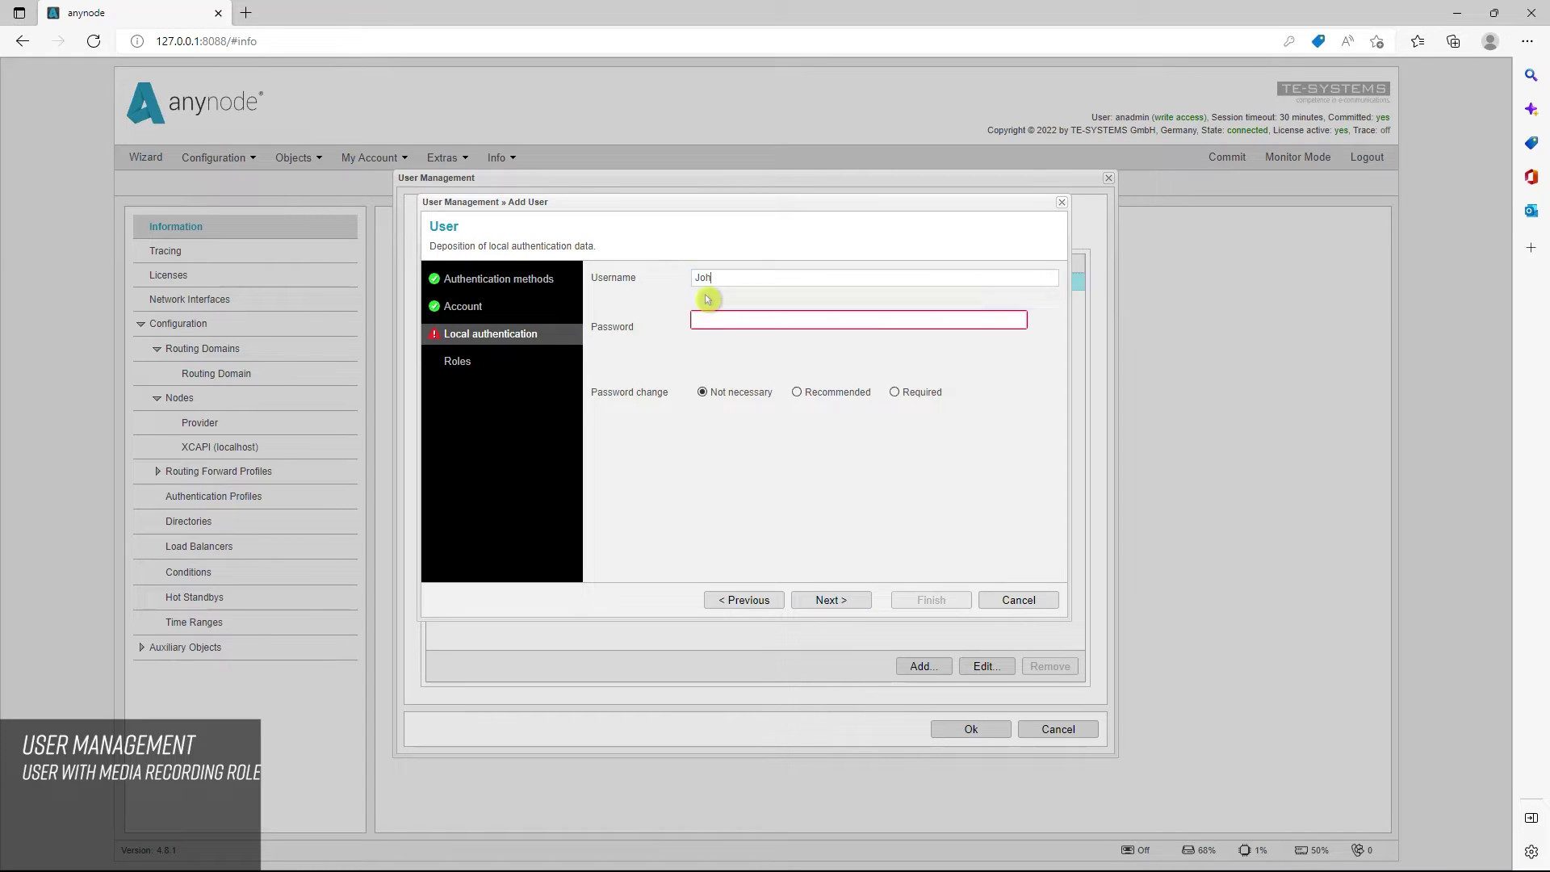
{"action": "type", "text": "n"}
{"action": "left_click", "coordinate": [704, 322]}
{"action": "type", "text": "*************"}
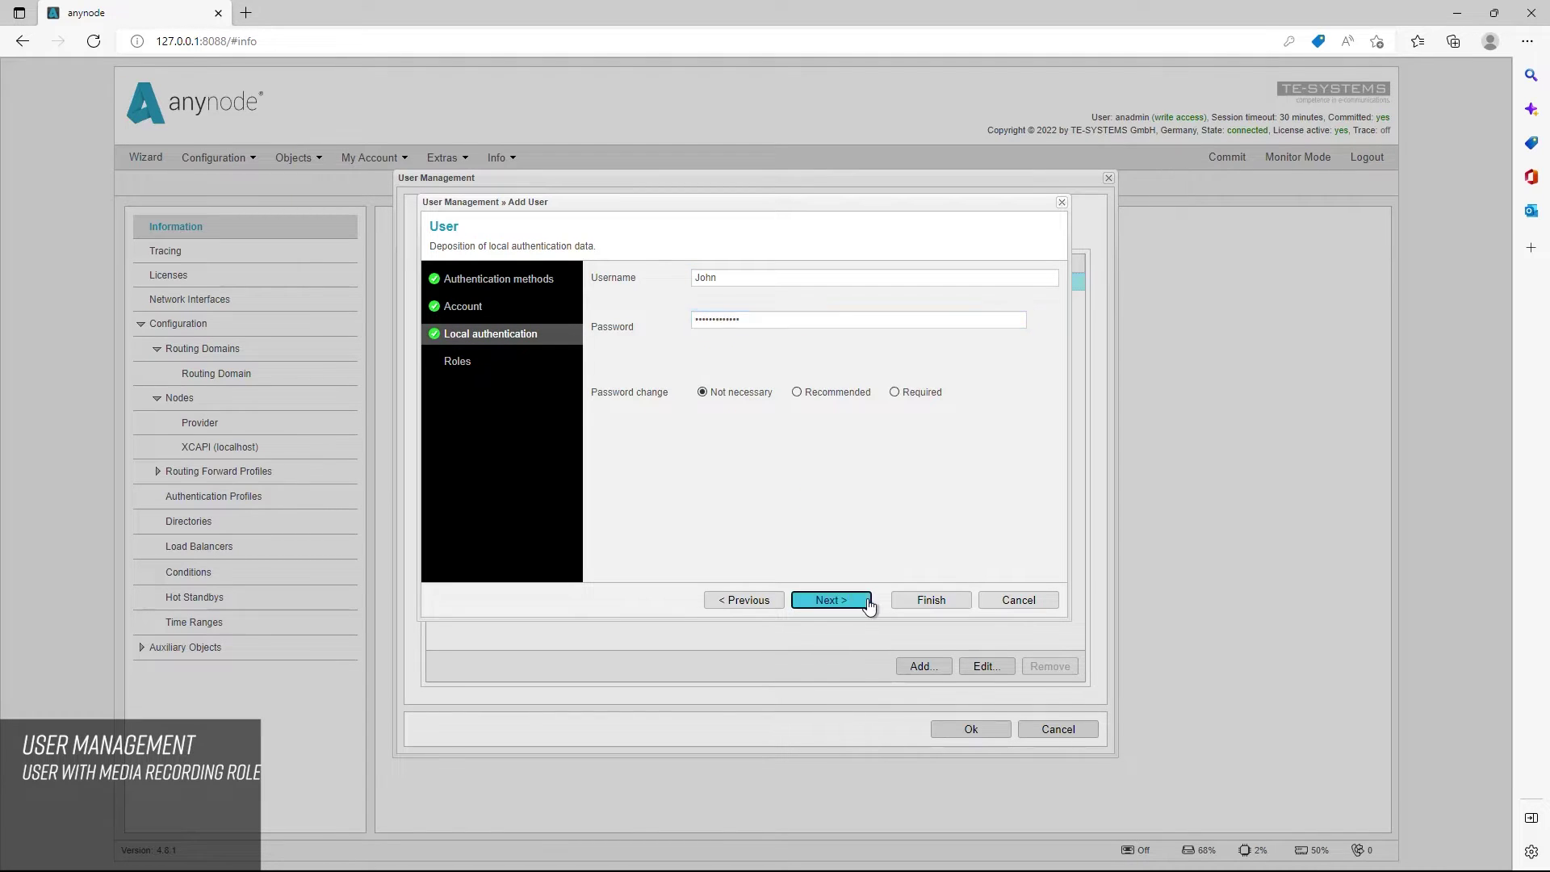
- Assign the Call History Exporter, Configurator, Media Recorder and Monitor roles to the new user and finish creating the account
{"action": "left_click", "coordinate": [830, 600]}
{"action": "left_click", "coordinate": [603, 333]}
{"action": "left_click", "coordinate": [603, 350]}
{"action": "left_click", "coordinate": [603, 368]}
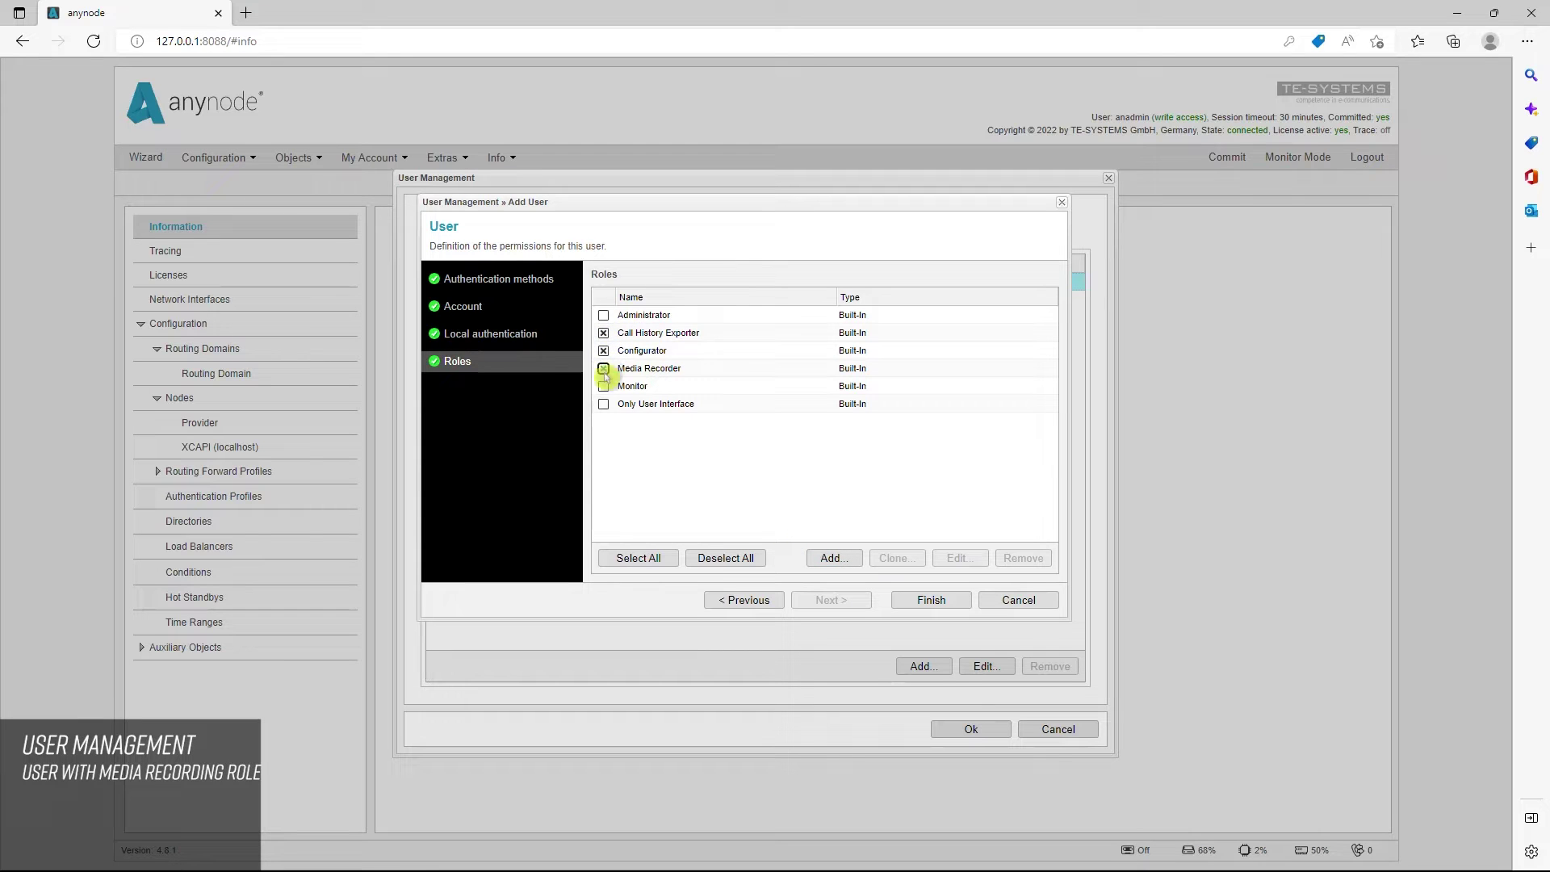
{"action": "left_click", "coordinate": [603, 385]}
{"action": "left_click", "coordinate": [709, 373]}
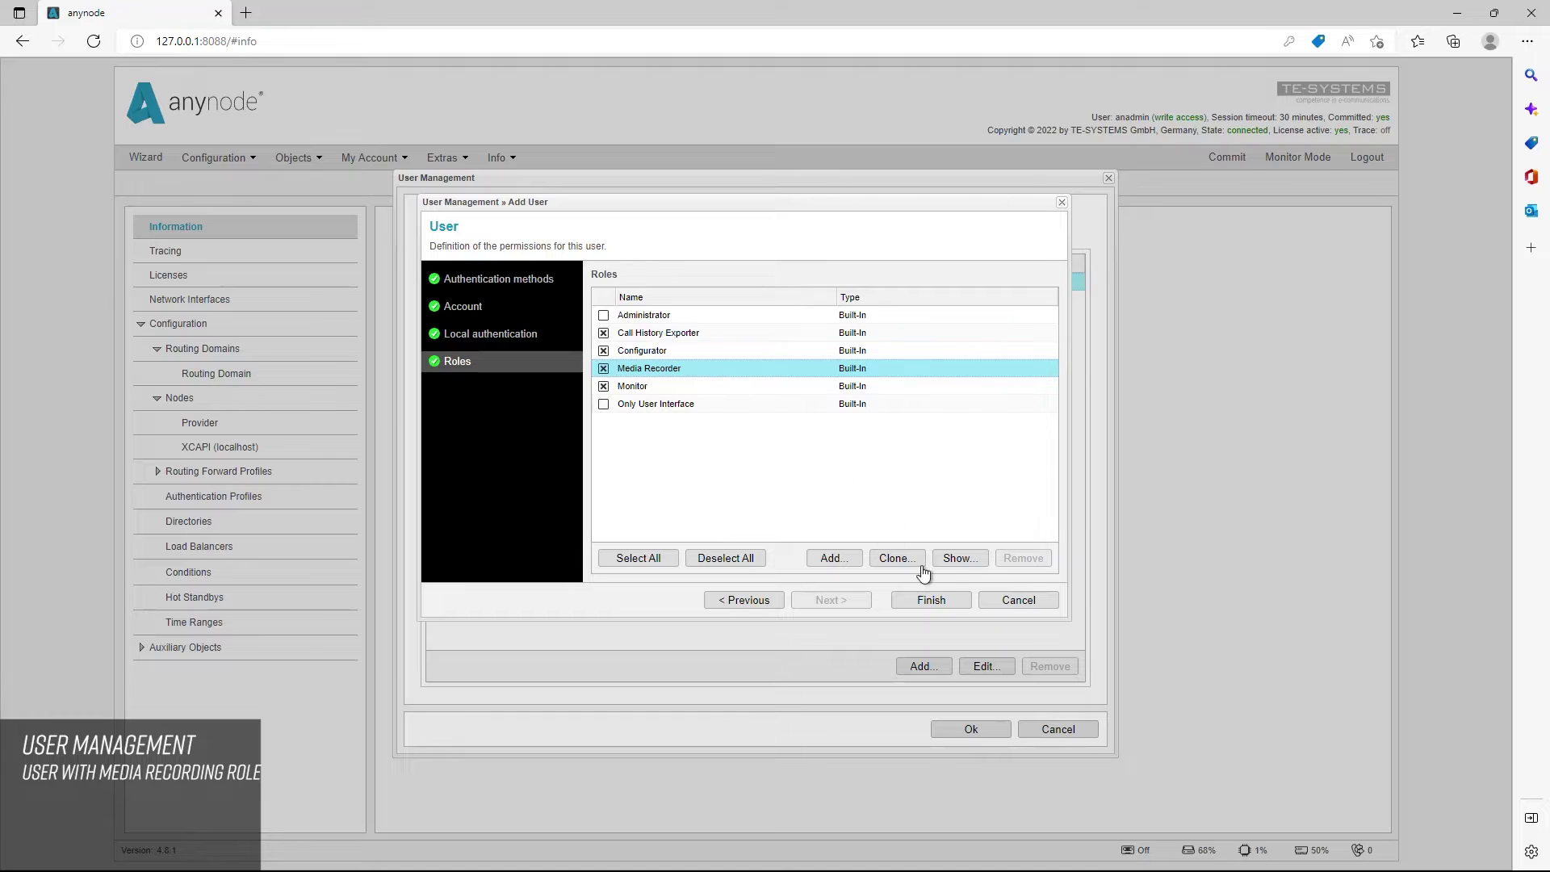
{"action": "left_click", "coordinate": [953, 605]}
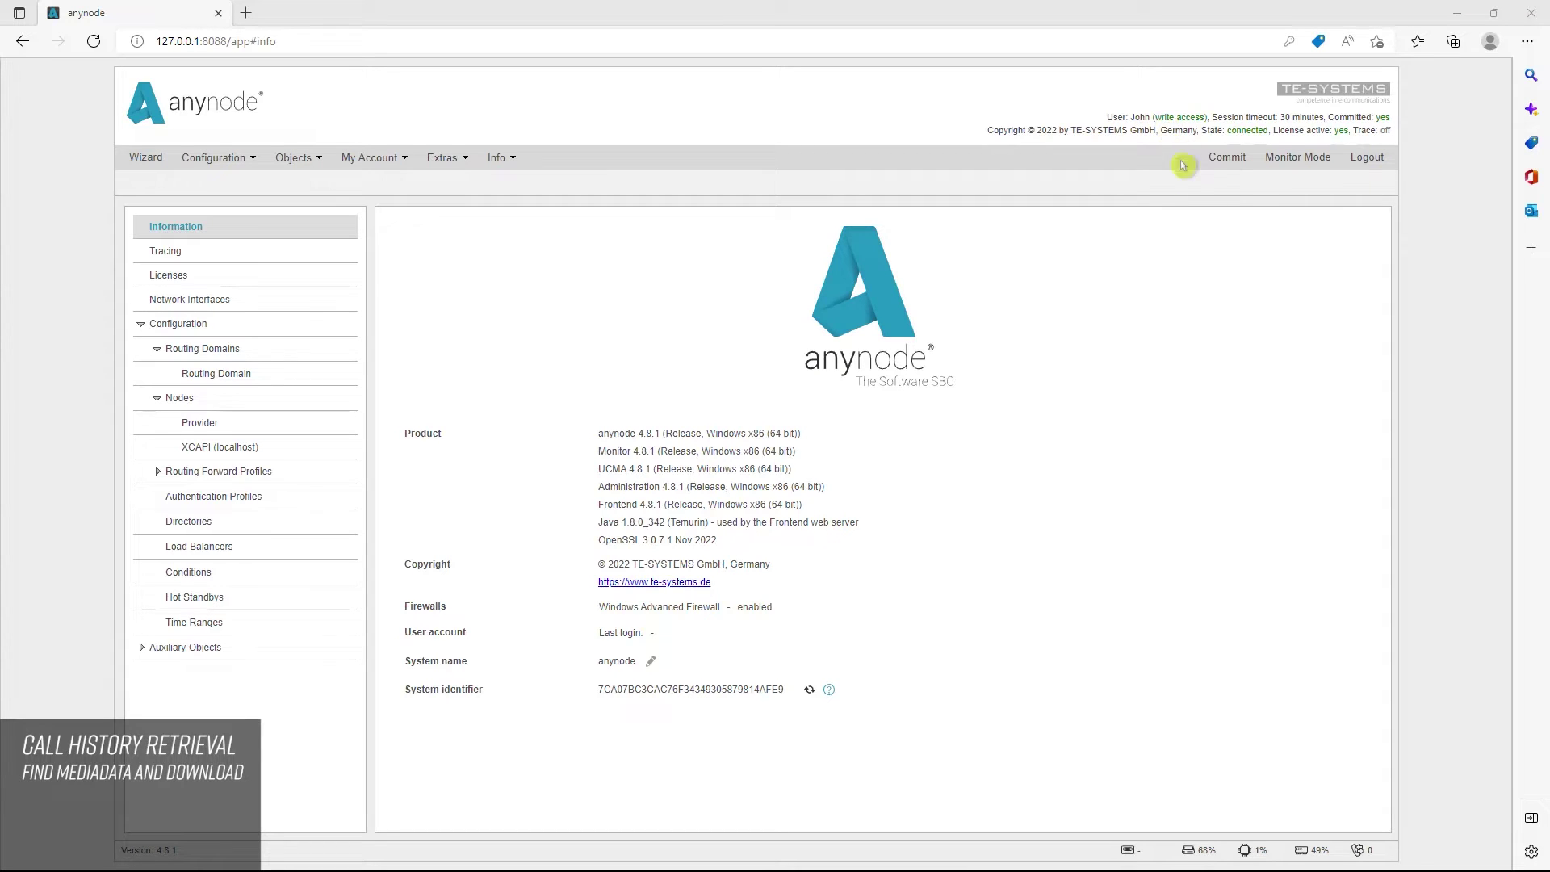
- Open the newest call history entry in monitor mode and examine its node and WAV recording details
{"action": "left_click", "coordinate": [1297, 158]}
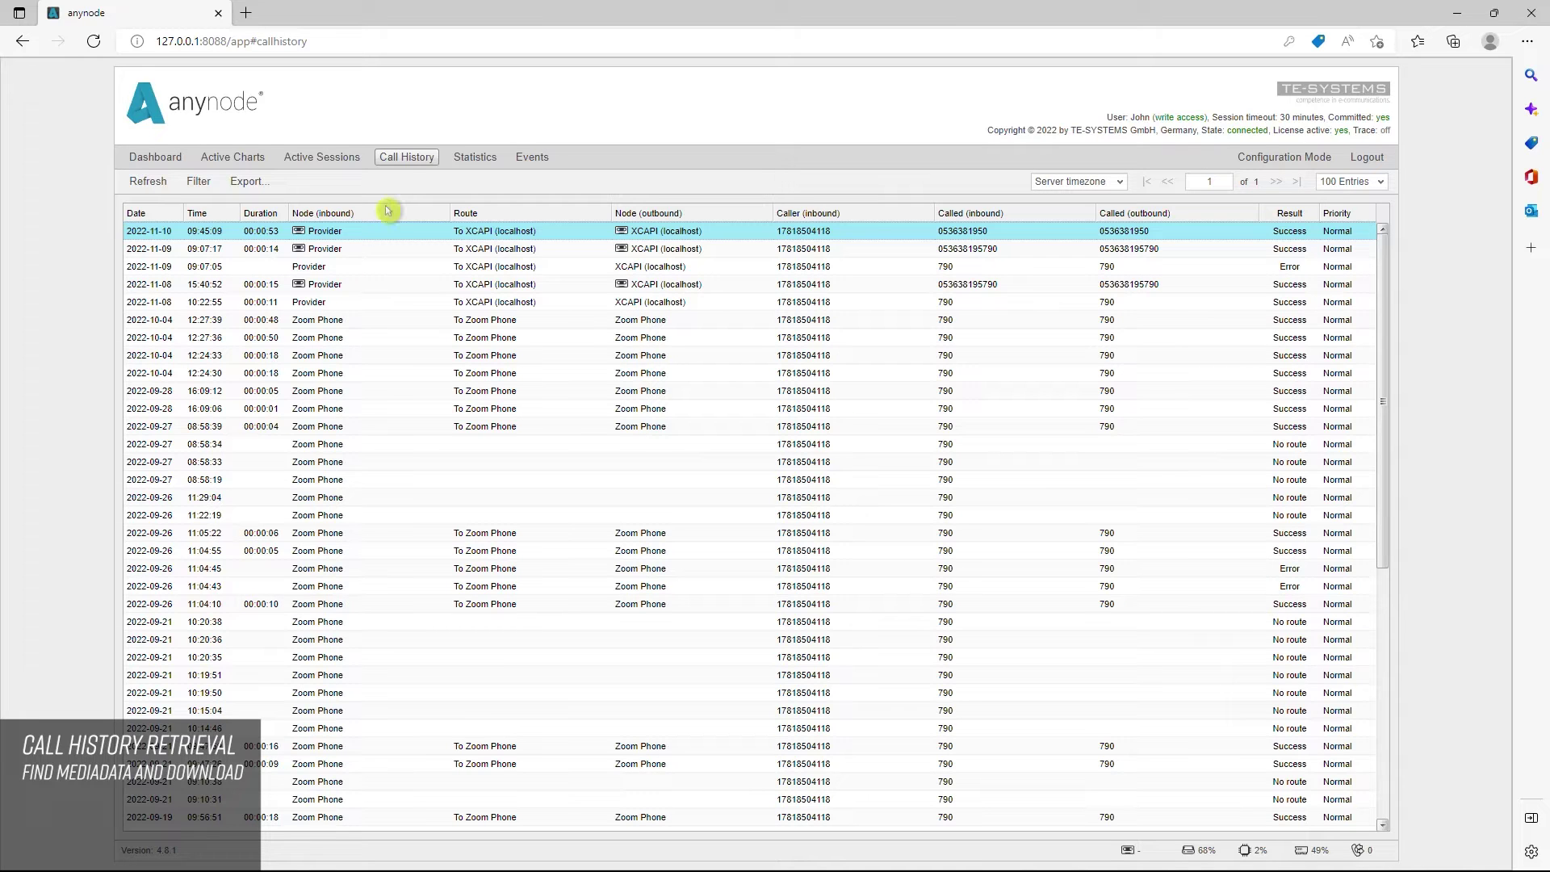
{"action": "double_click", "coordinate": [340, 231]}
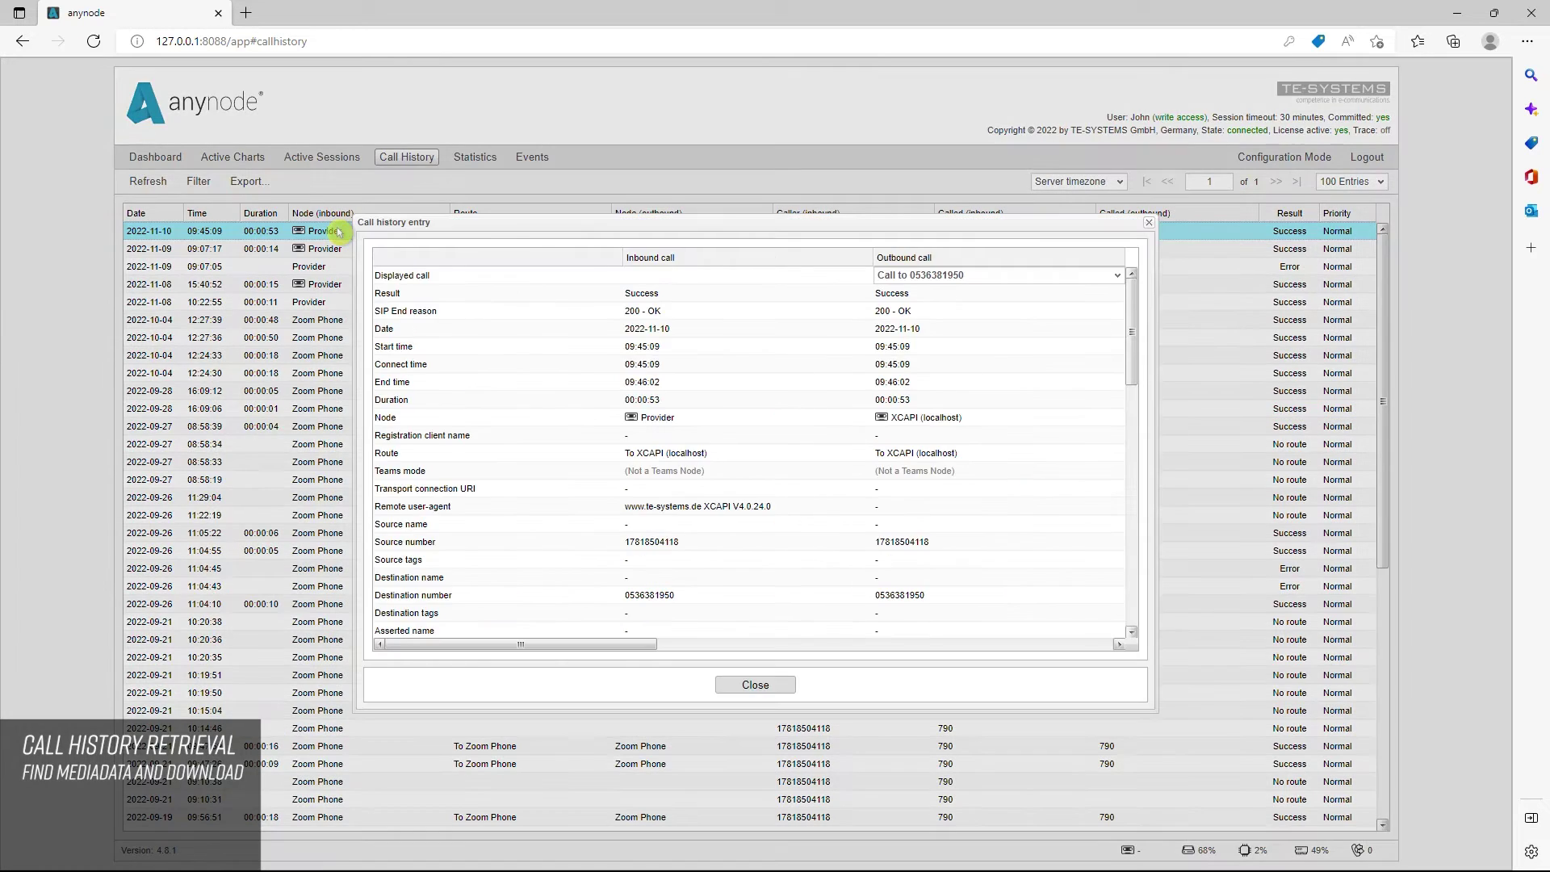
{"action": "left_click", "coordinate": [426, 419]}
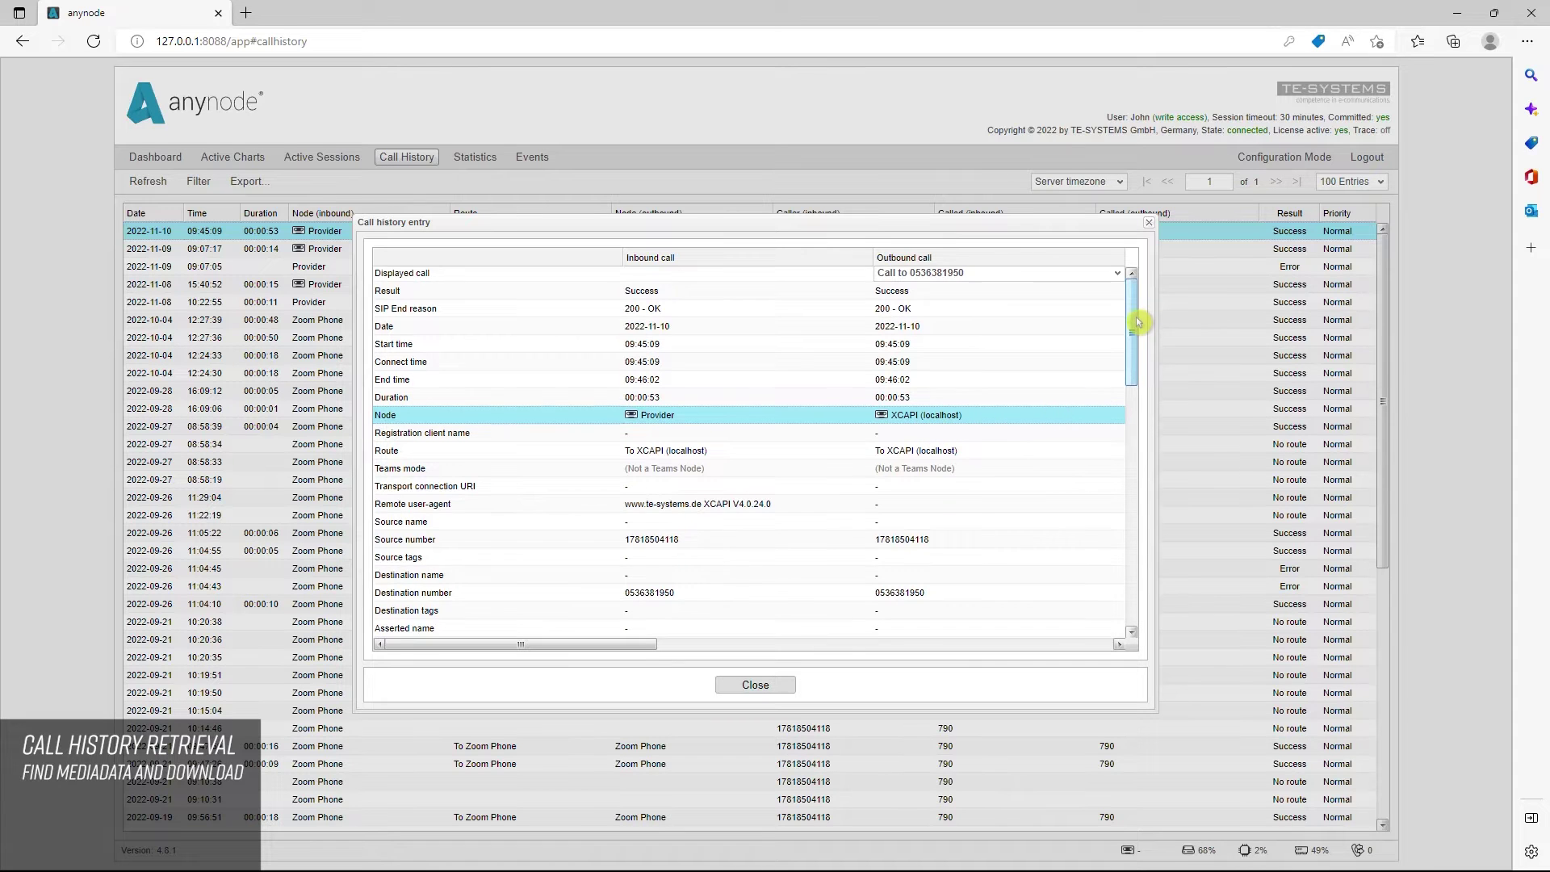
{"action": "left_click_drag", "start_coordinate": [1141, 312], "coordinate": [1160, 583]}
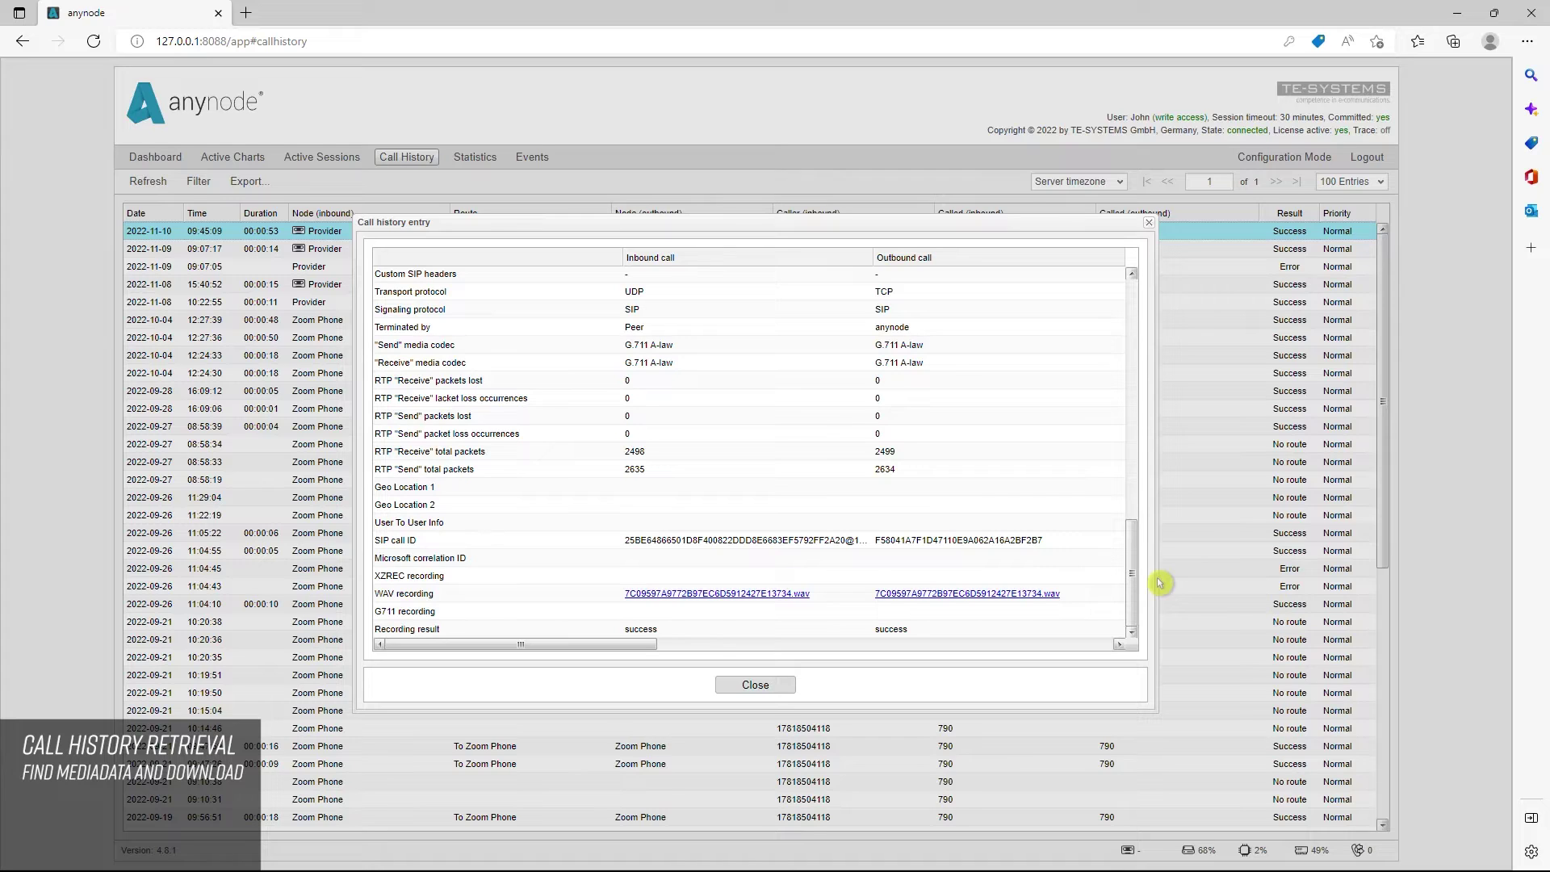
- Download the inbound call's WAV recording from the open call history entry
{"action": "left_click", "coordinate": [787, 540]}
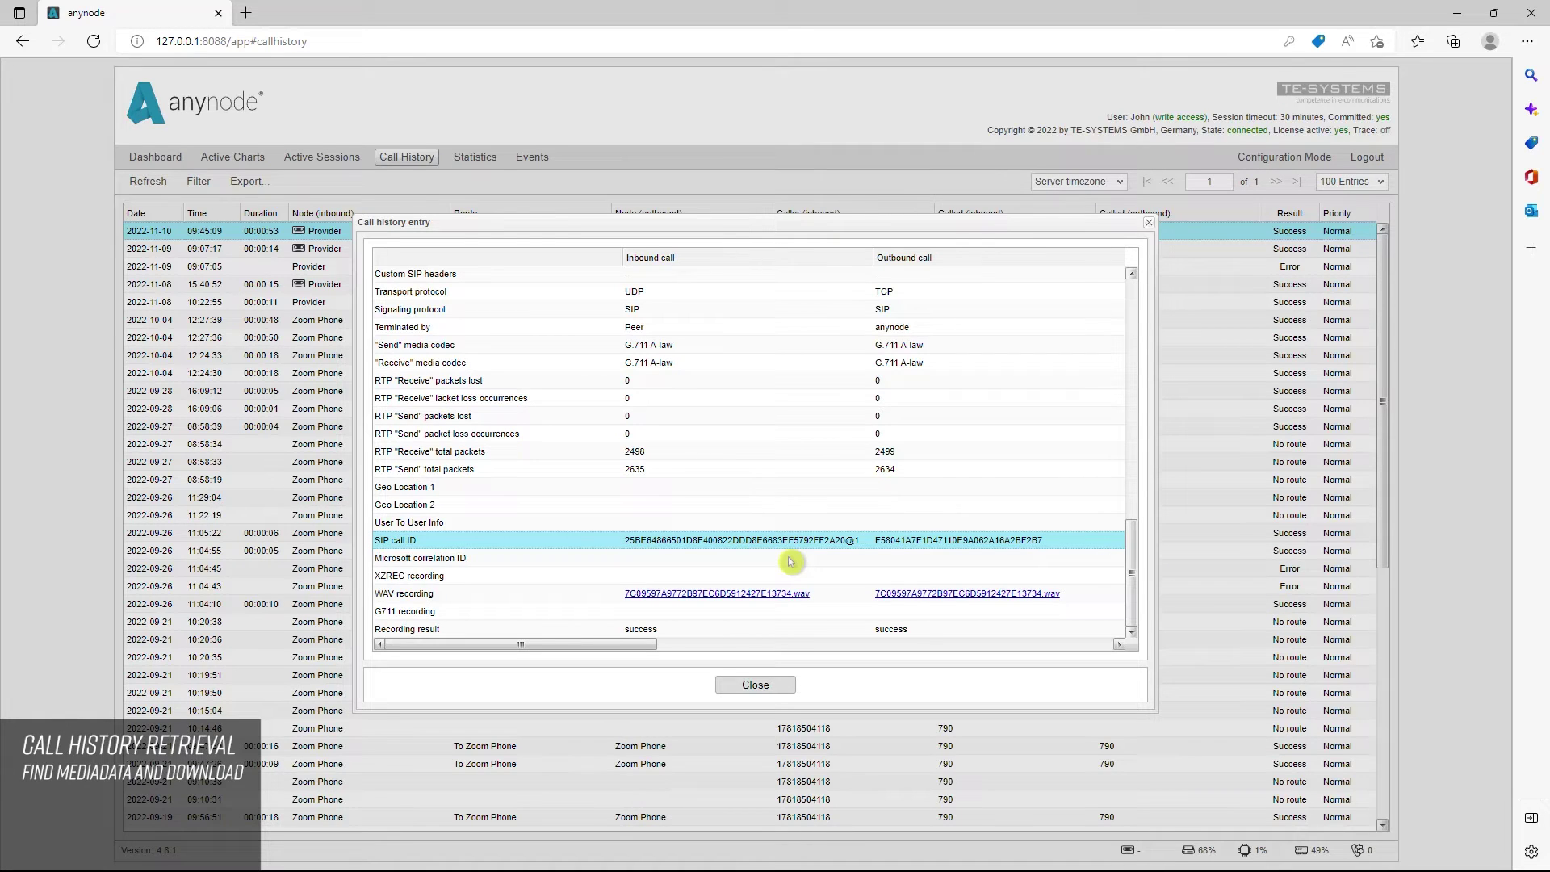
{"action": "left_click", "coordinate": [761, 598]}
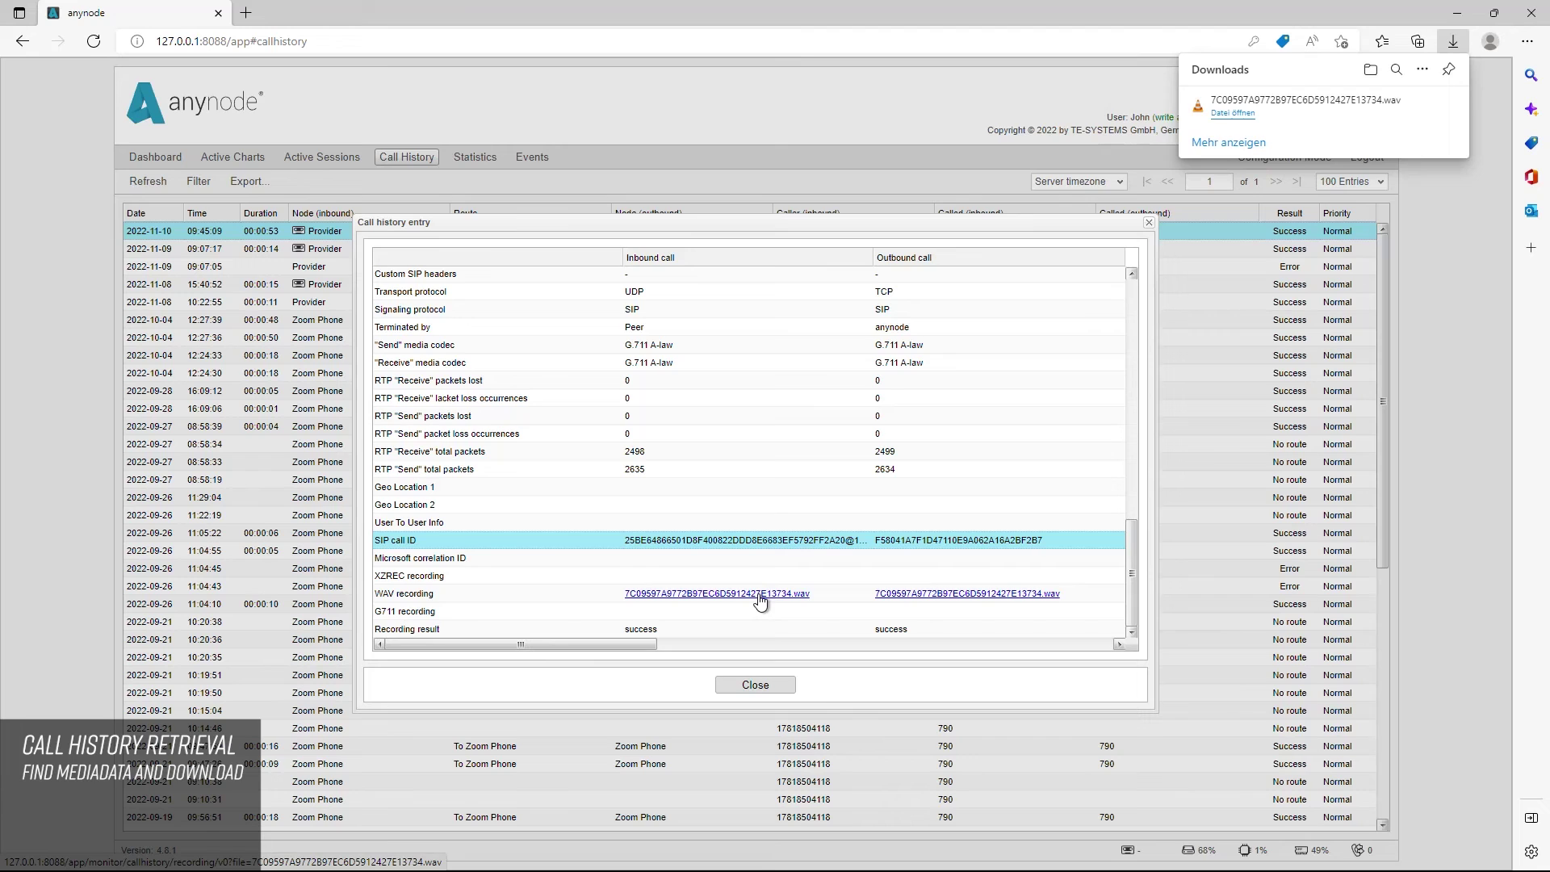
{"action": "left_click", "coordinate": [861, 560]}
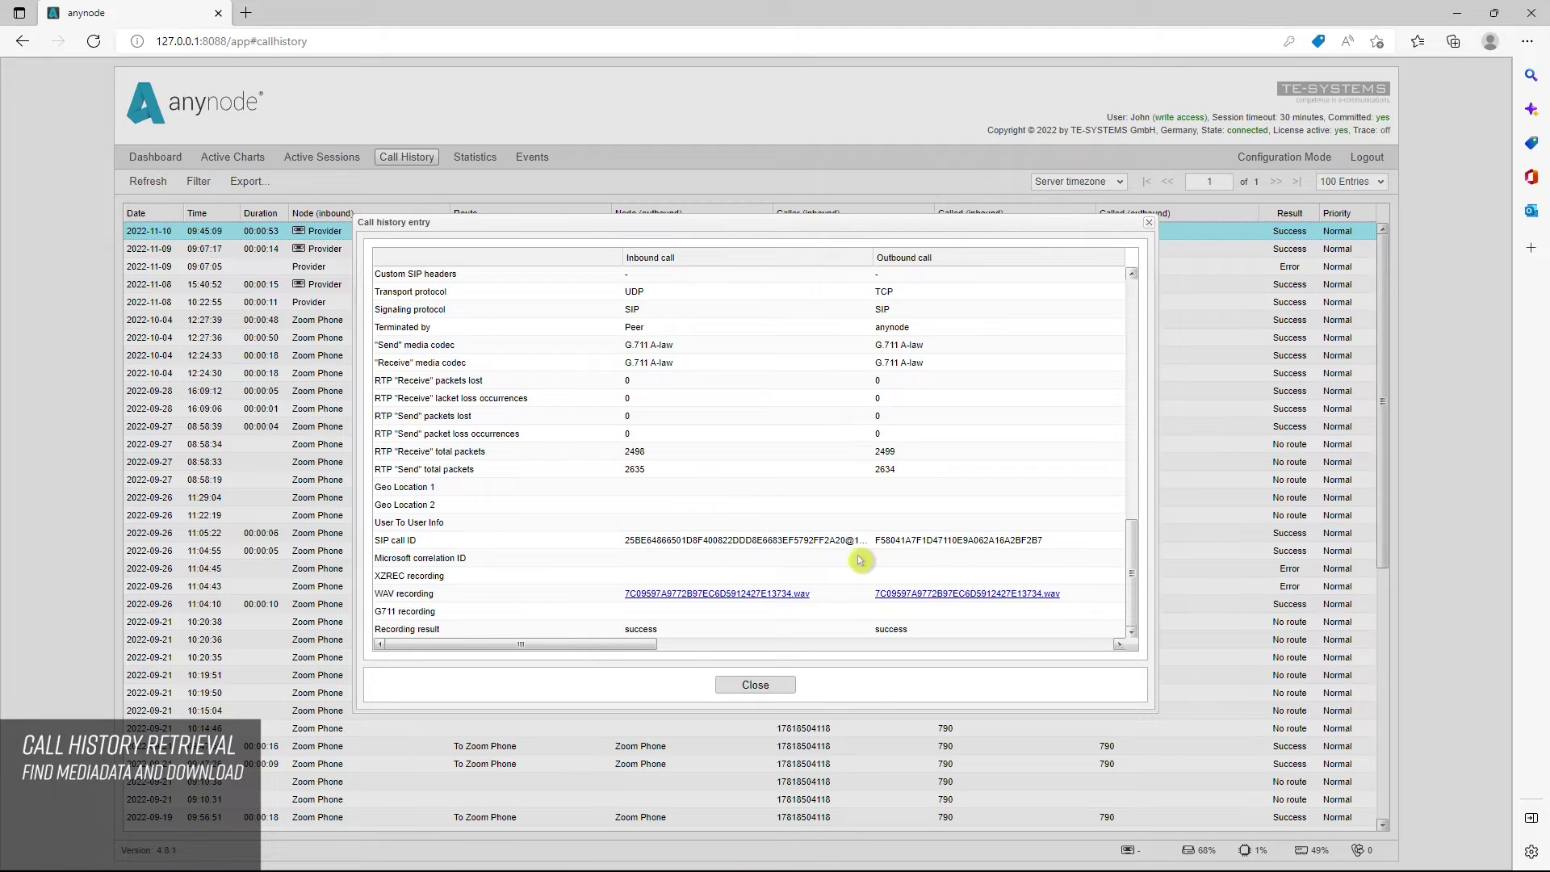
{"action": "left_click", "coordinate": [721, 543]}
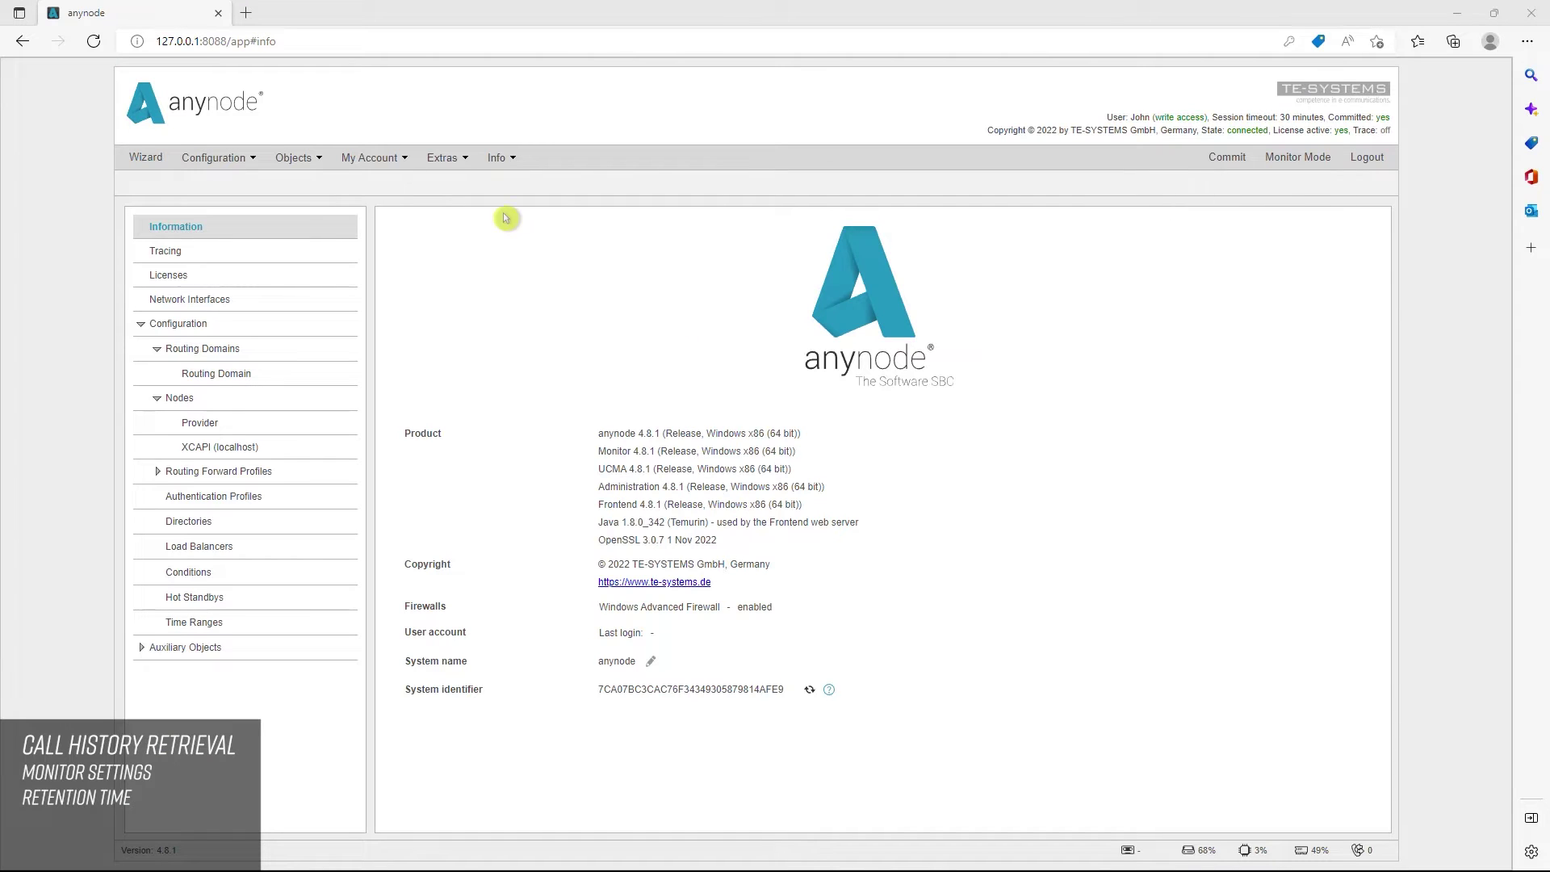
- Open the monitor settings in configuration mode and examine the maximum retention time for recorded files
{"action": "left_click", "coordinate": [455, 164]}
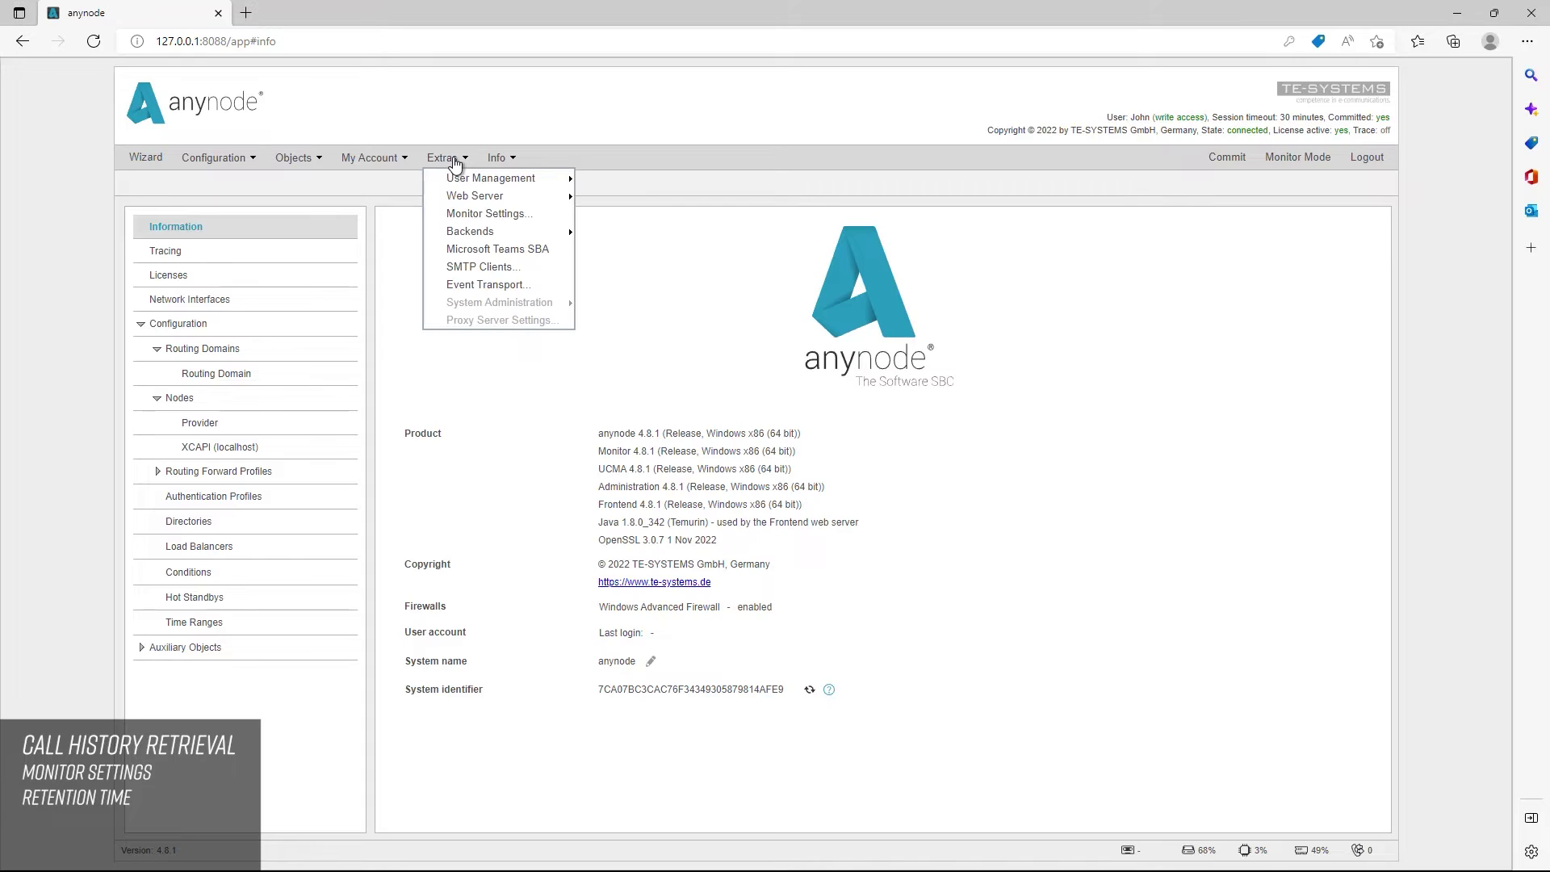
{"action": "left_click", "coordinate": [536, 214]}
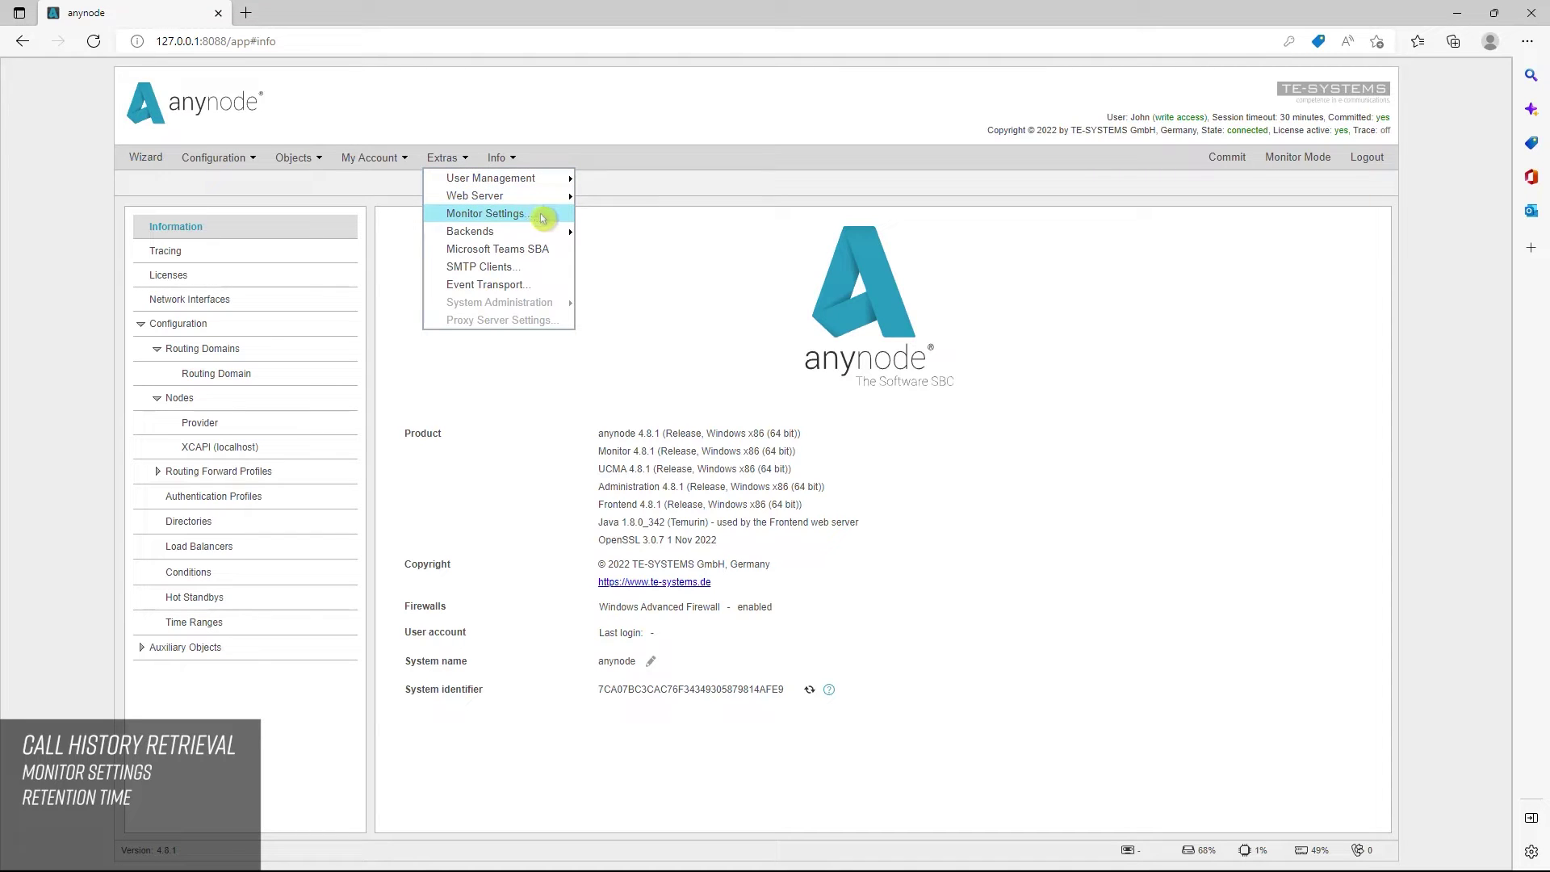
{"action": "left_click", "coordinate": [541, 215]}
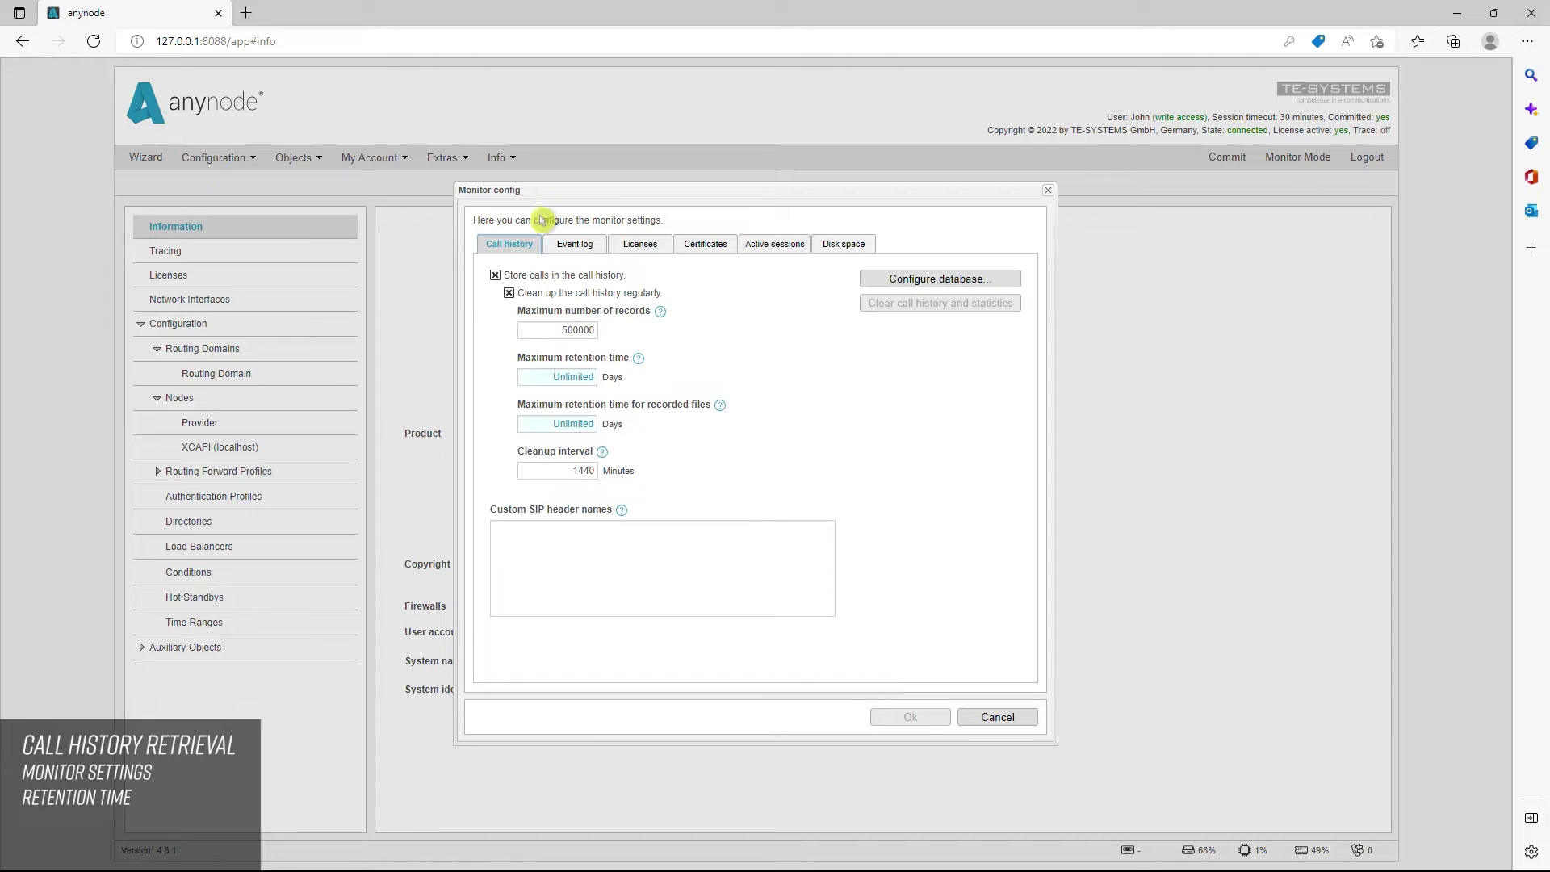
{"action": "left_click_drag", "start_coordinate": [519, 406], "coordinate": [712, 406]}
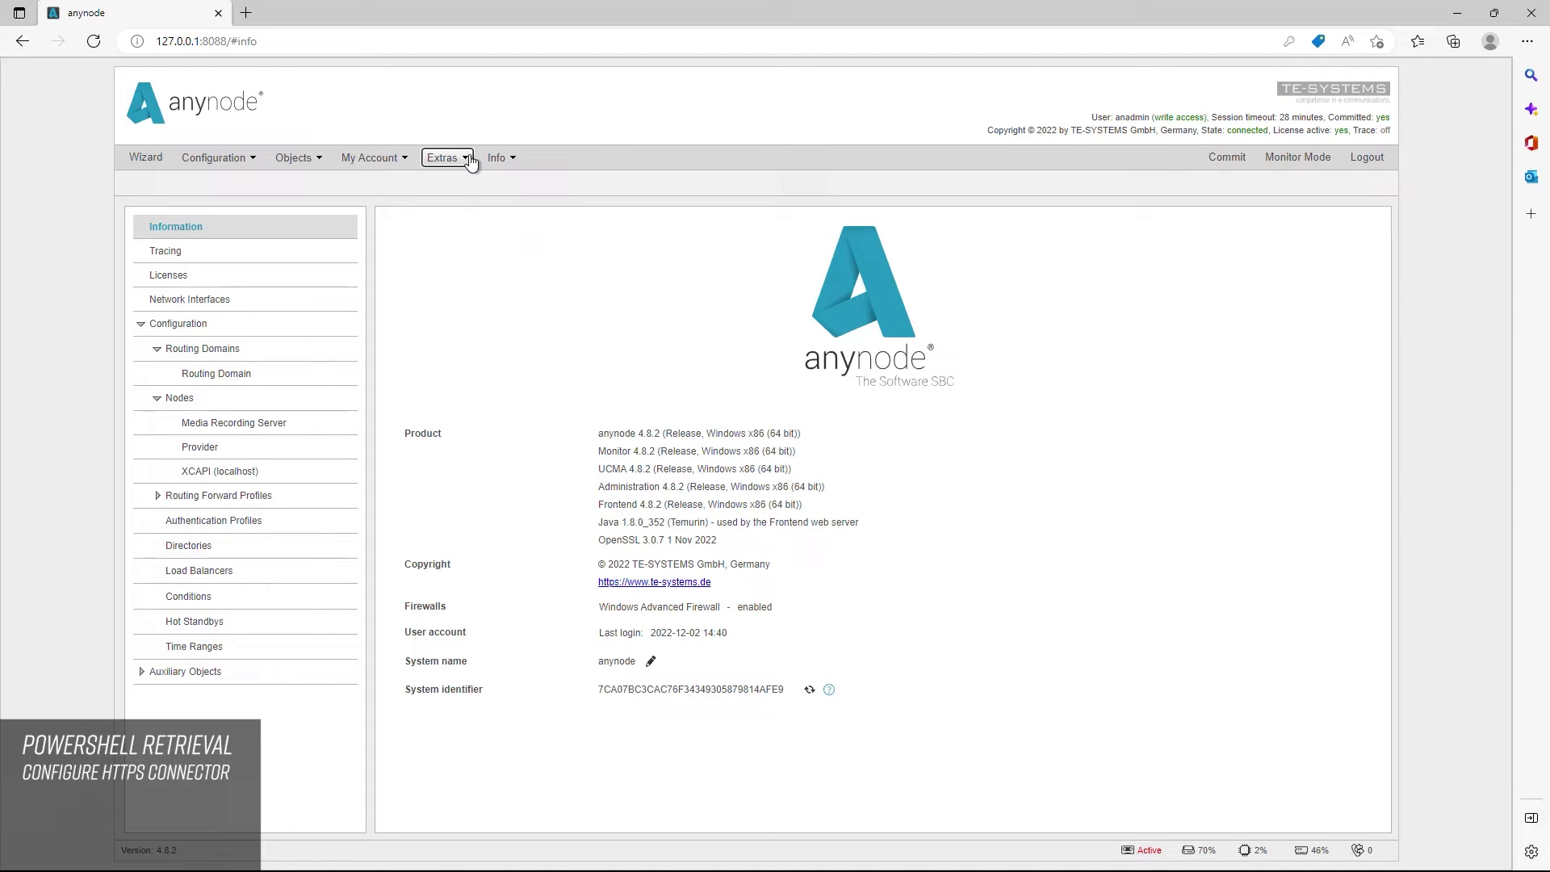
- Open the web server connectors and examine the HTTPS connector's URL and protocols
{"action": "left_click", "coordinate": [469, 158]}
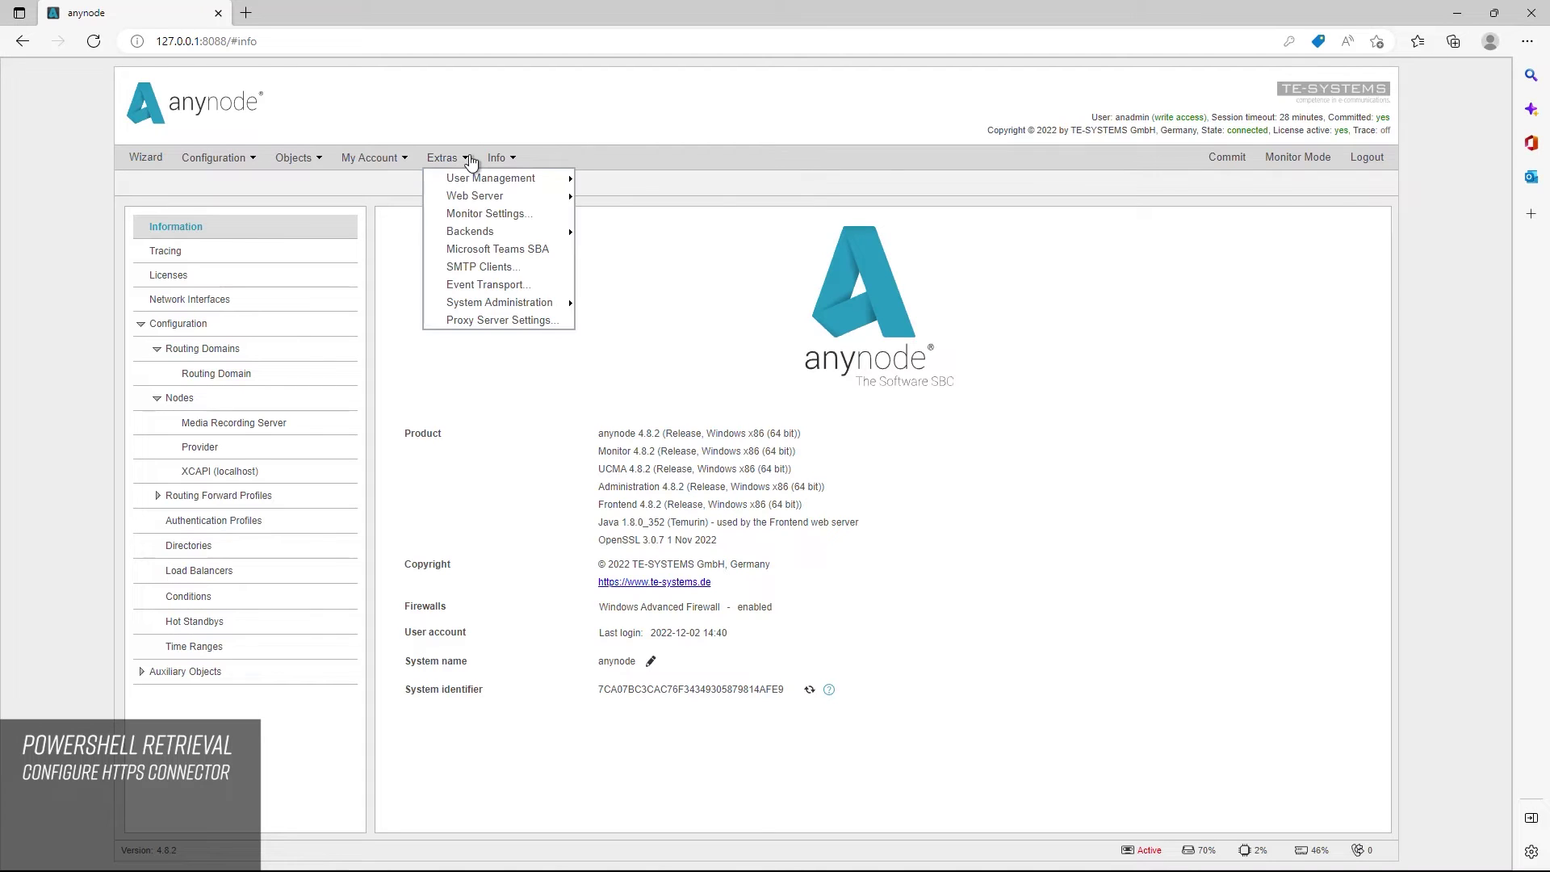
{"action": "mouse_move", "coordinate": [525, 196]}
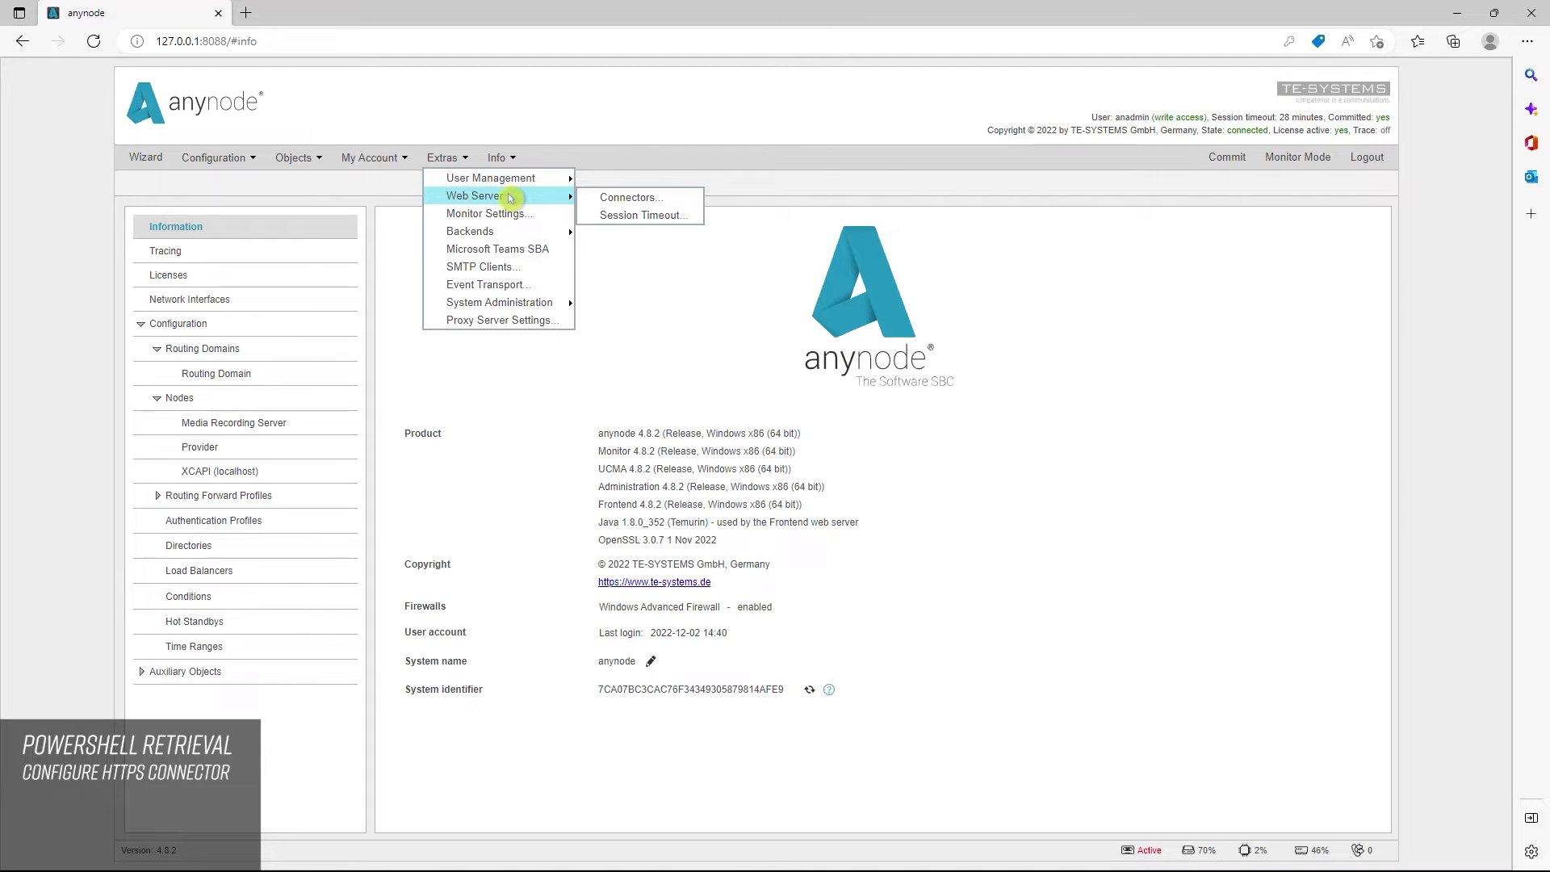
{"action": "left_click", "coordinate": [689, 204]}
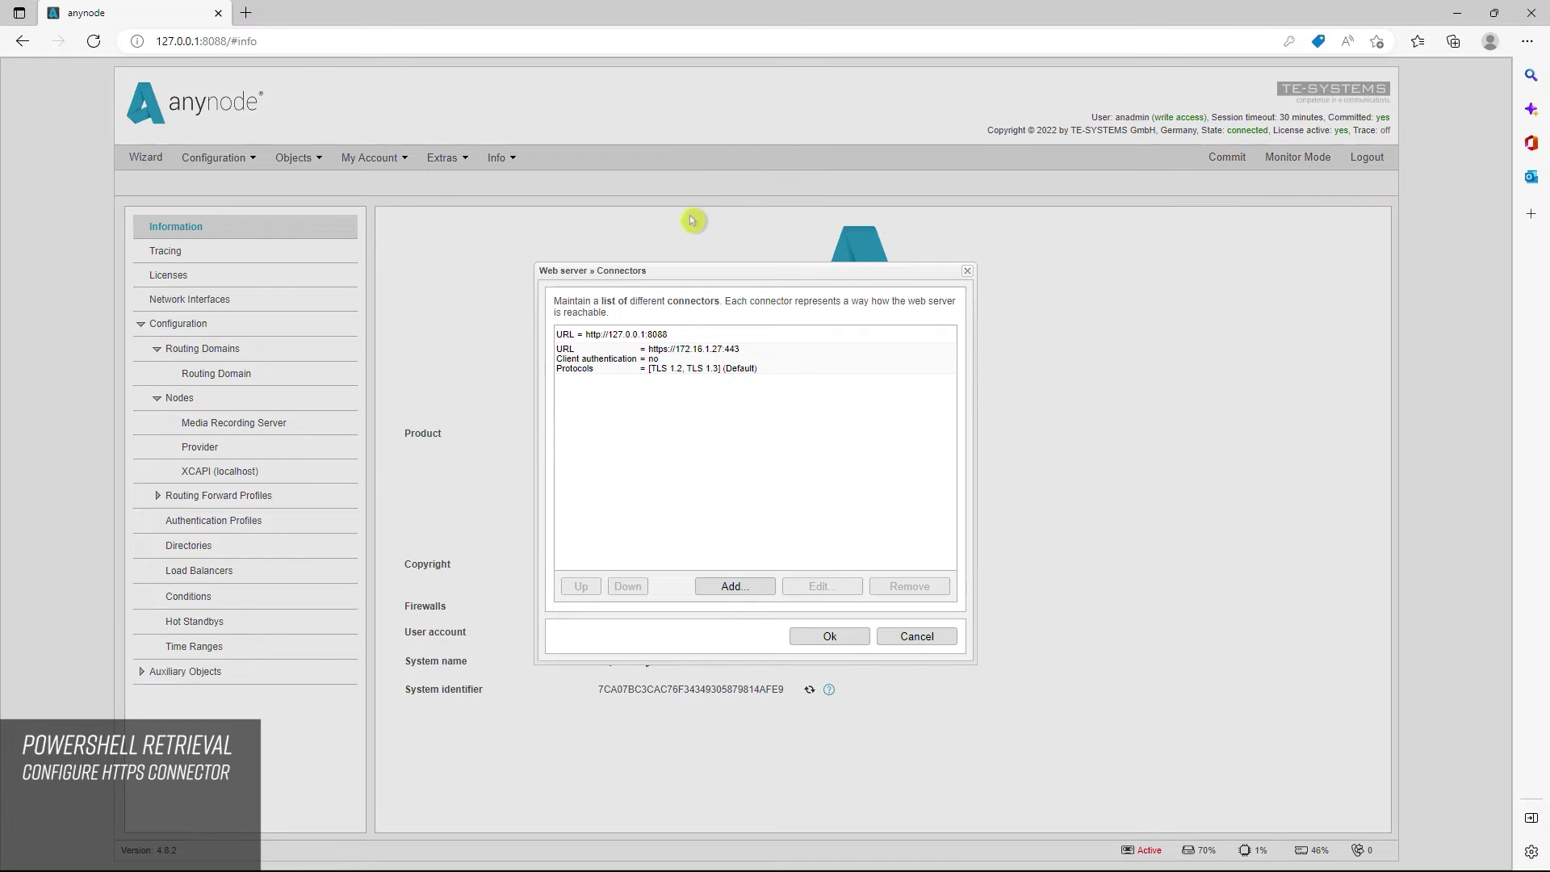
{"action": "left_click", "coordinate": [751, 368]}
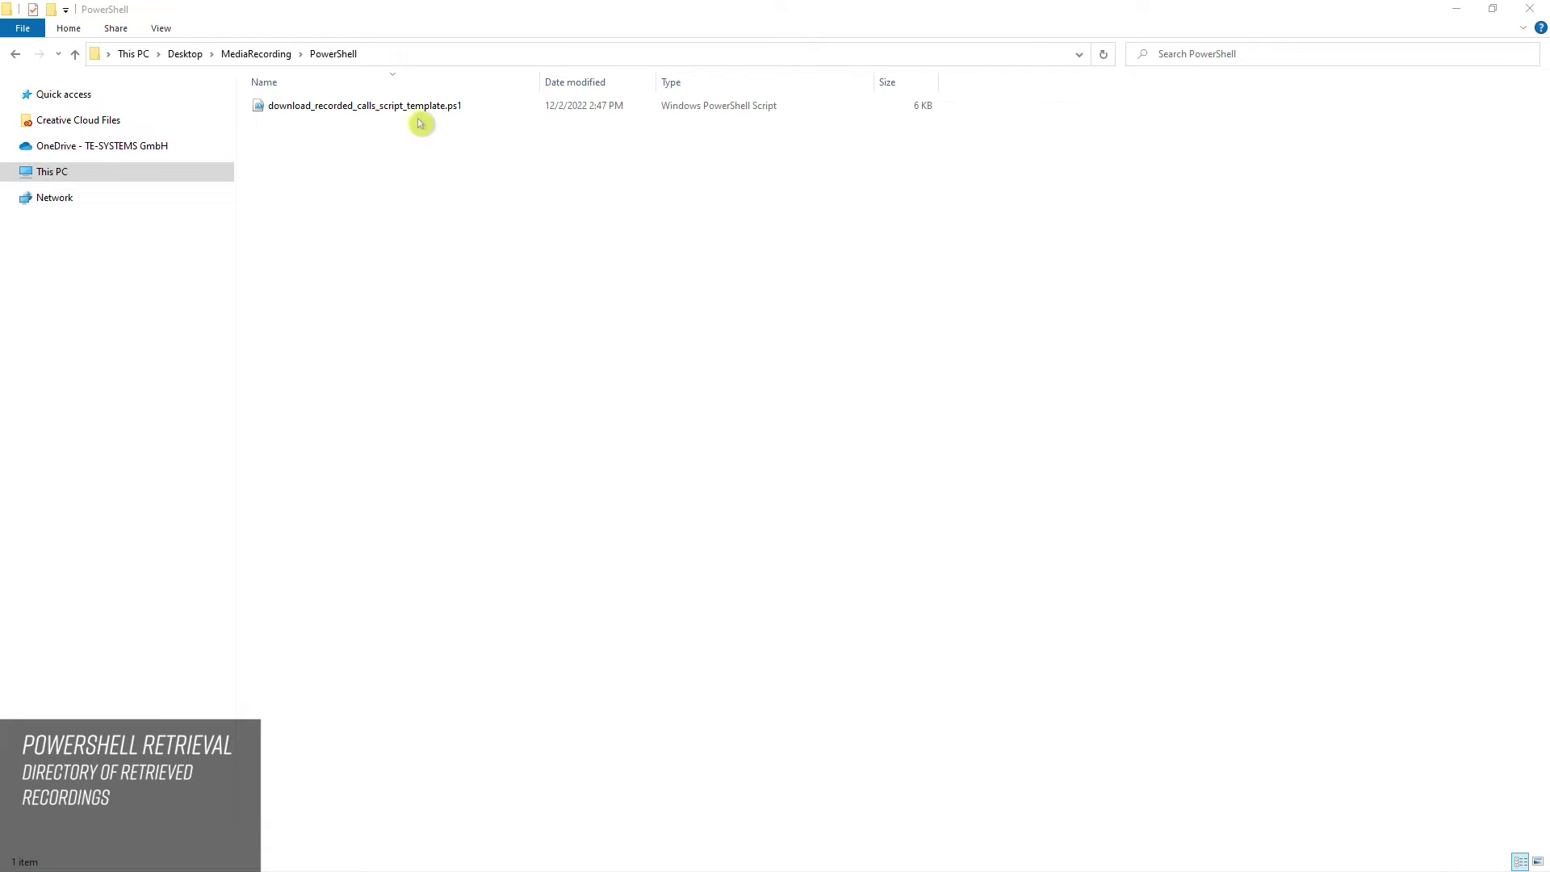
- Switch to File Explorer and open download_recorded_calls_script_template.ps1 for editing in PowerShell ISE, showing its anynode address definition
{"action": "right_click", "coordinate": [414, 109]}
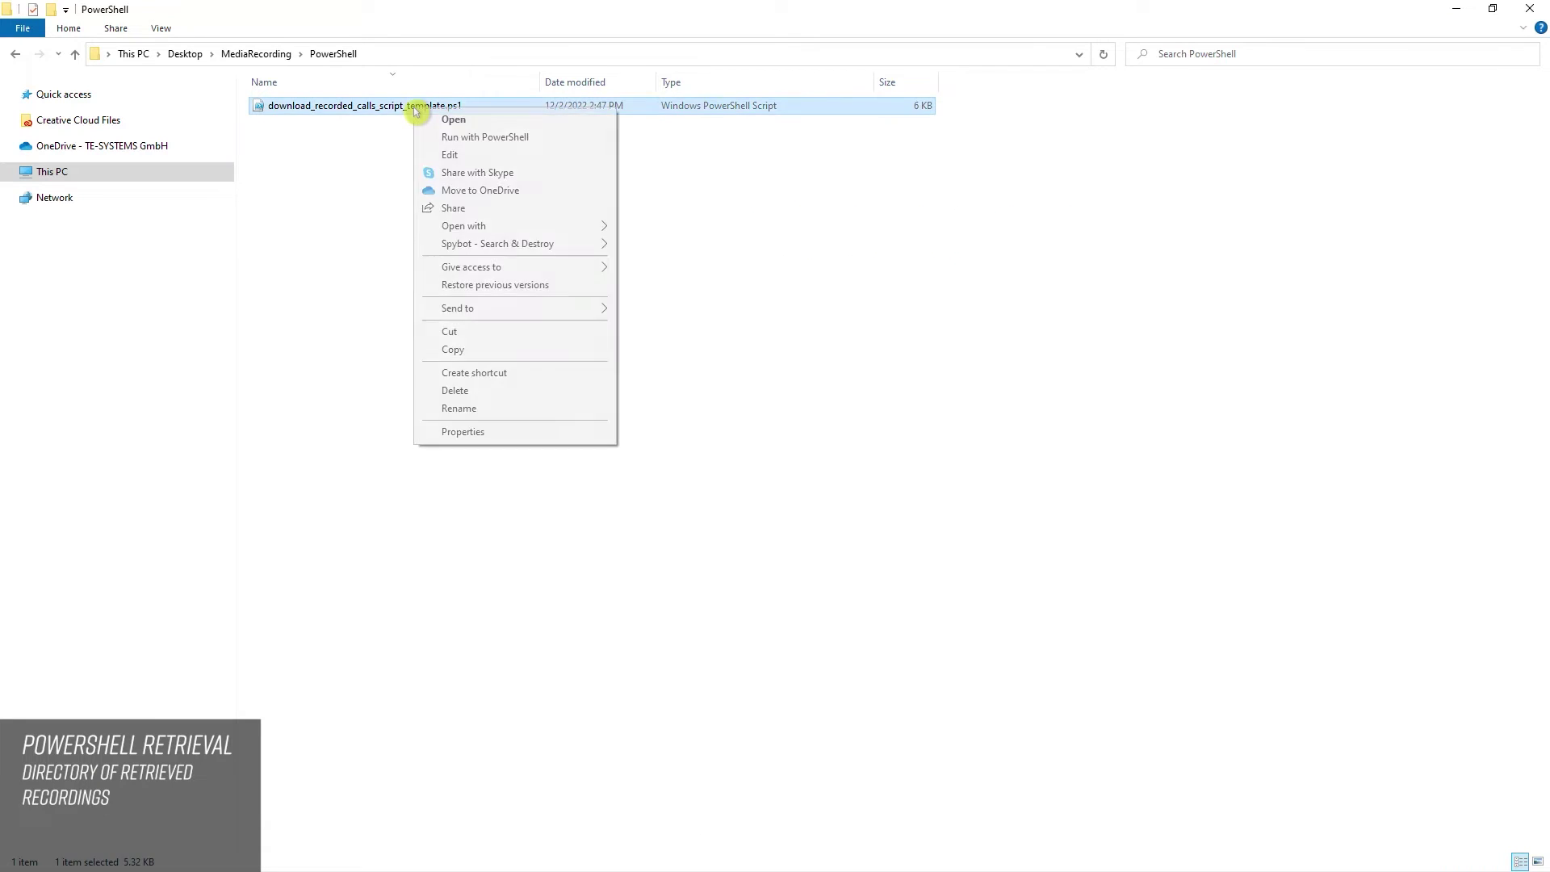
{"action": "left_click", "coordinate": [492, 156]}
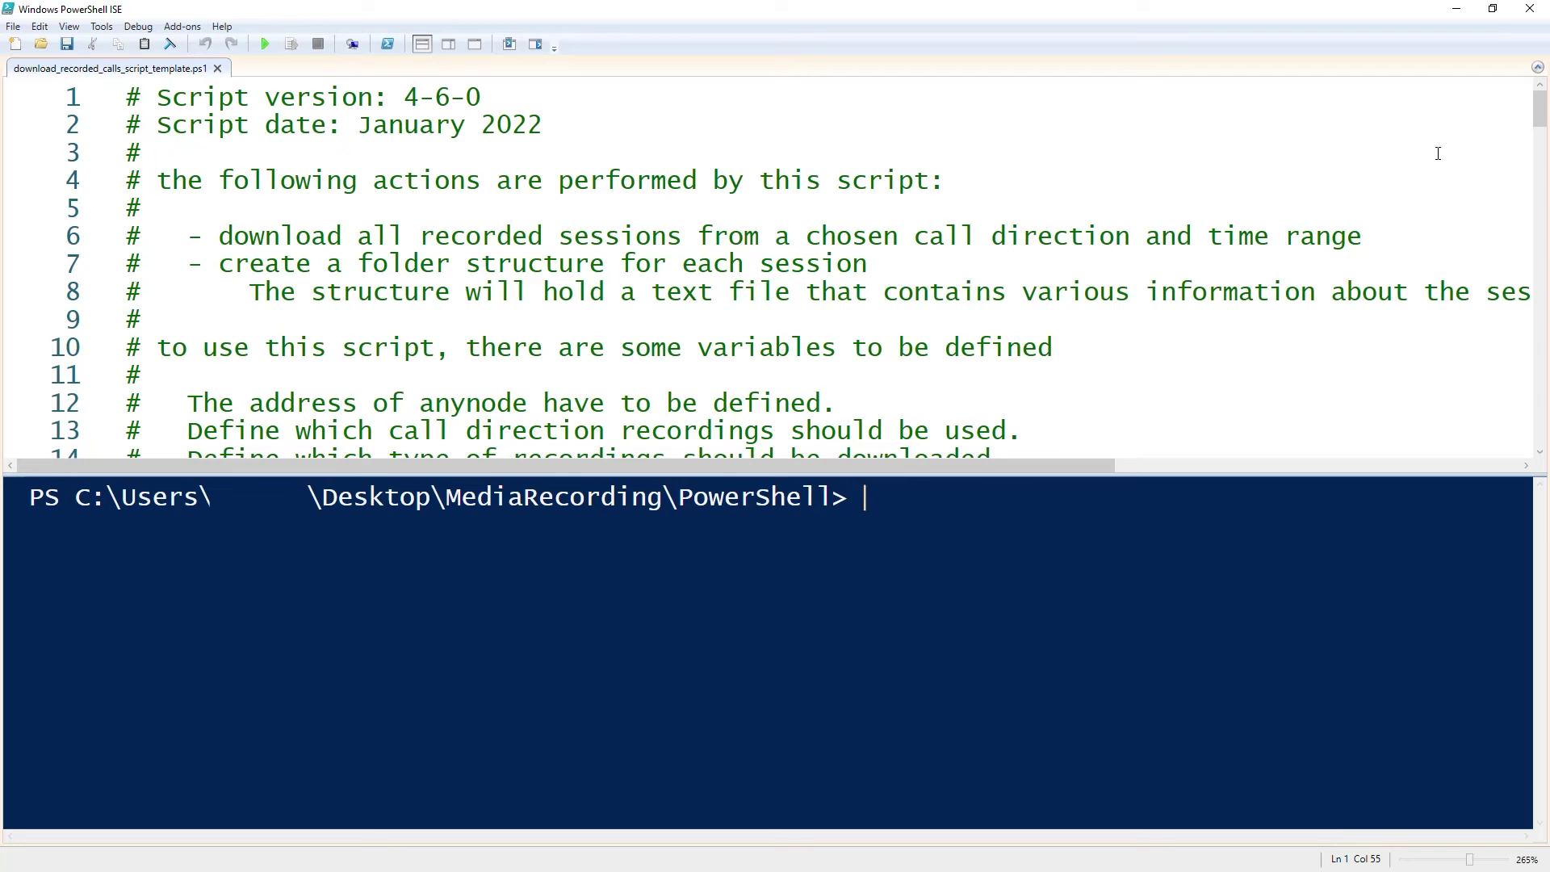
{"action": "left_click", "coordinate": [1540, 112]}
{"action": "left_click_drag", "start_coordinate": [1540, 111], "coordinate": [1537, 160]}
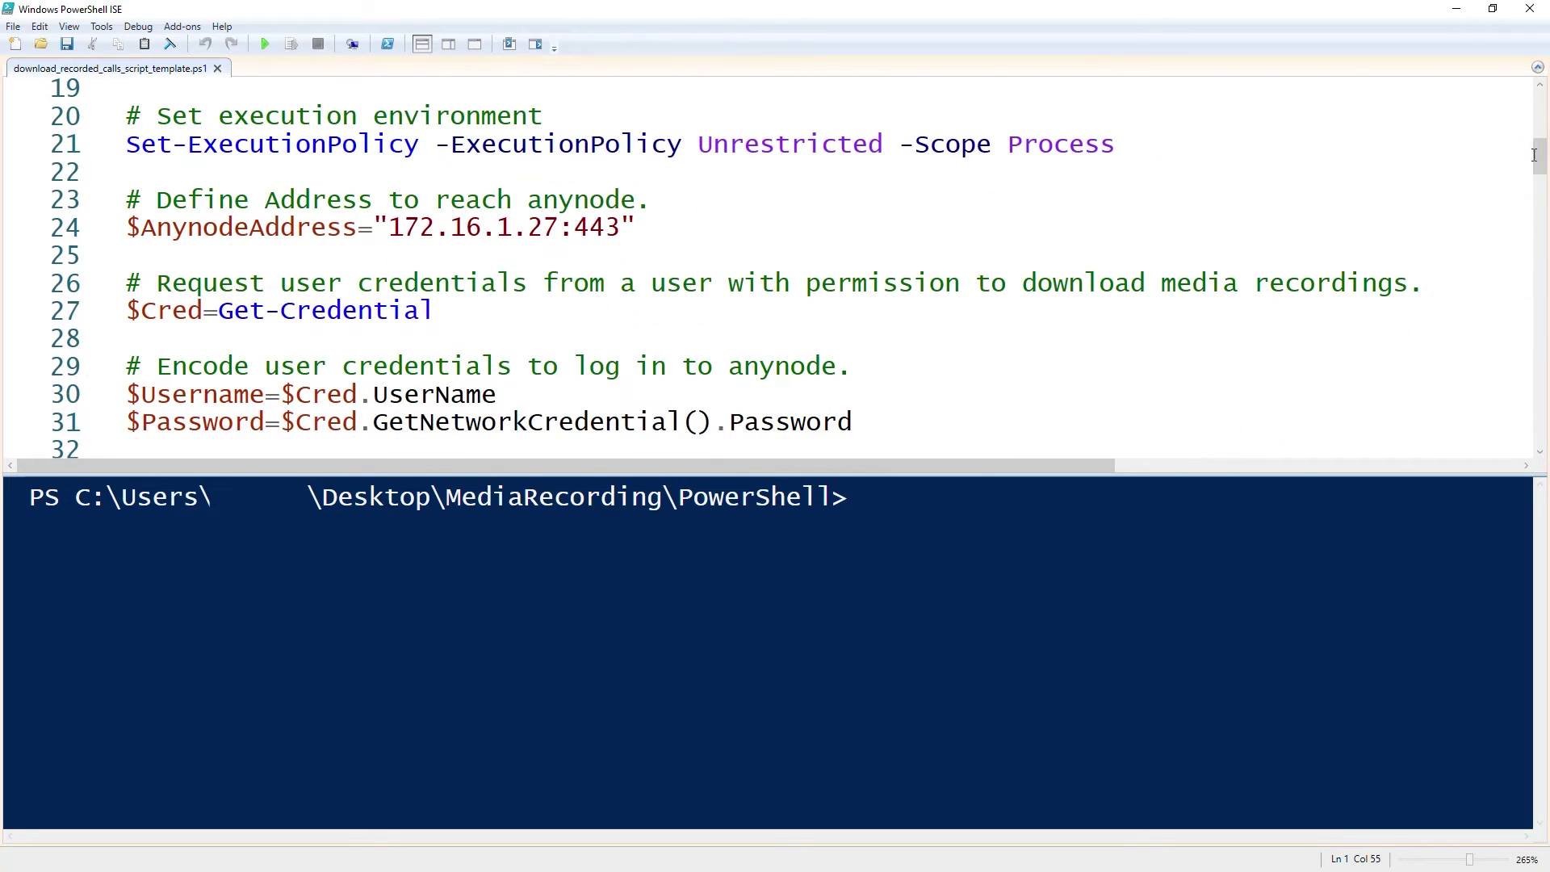
- Compare the script's $AnynodeAddress value with the HTTPS connector URL configured for the anynode web server
{"action": "left_click_drag", "start_coordinate": [620, 228], "coordinate": [389, 229]}
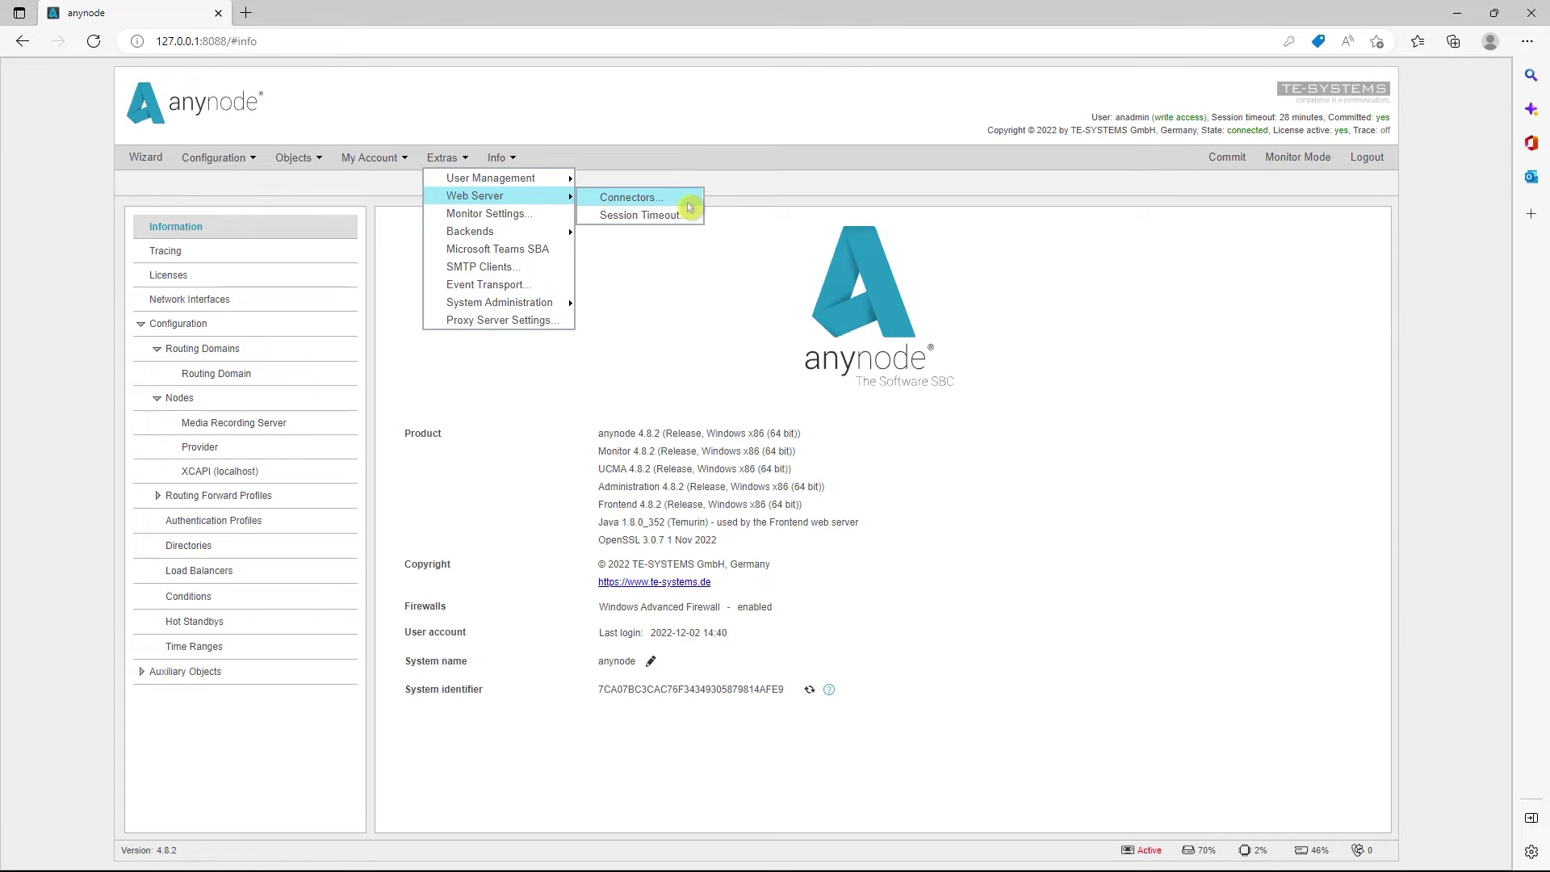
{"action": "left_click", "coordinate": [688, 202]}
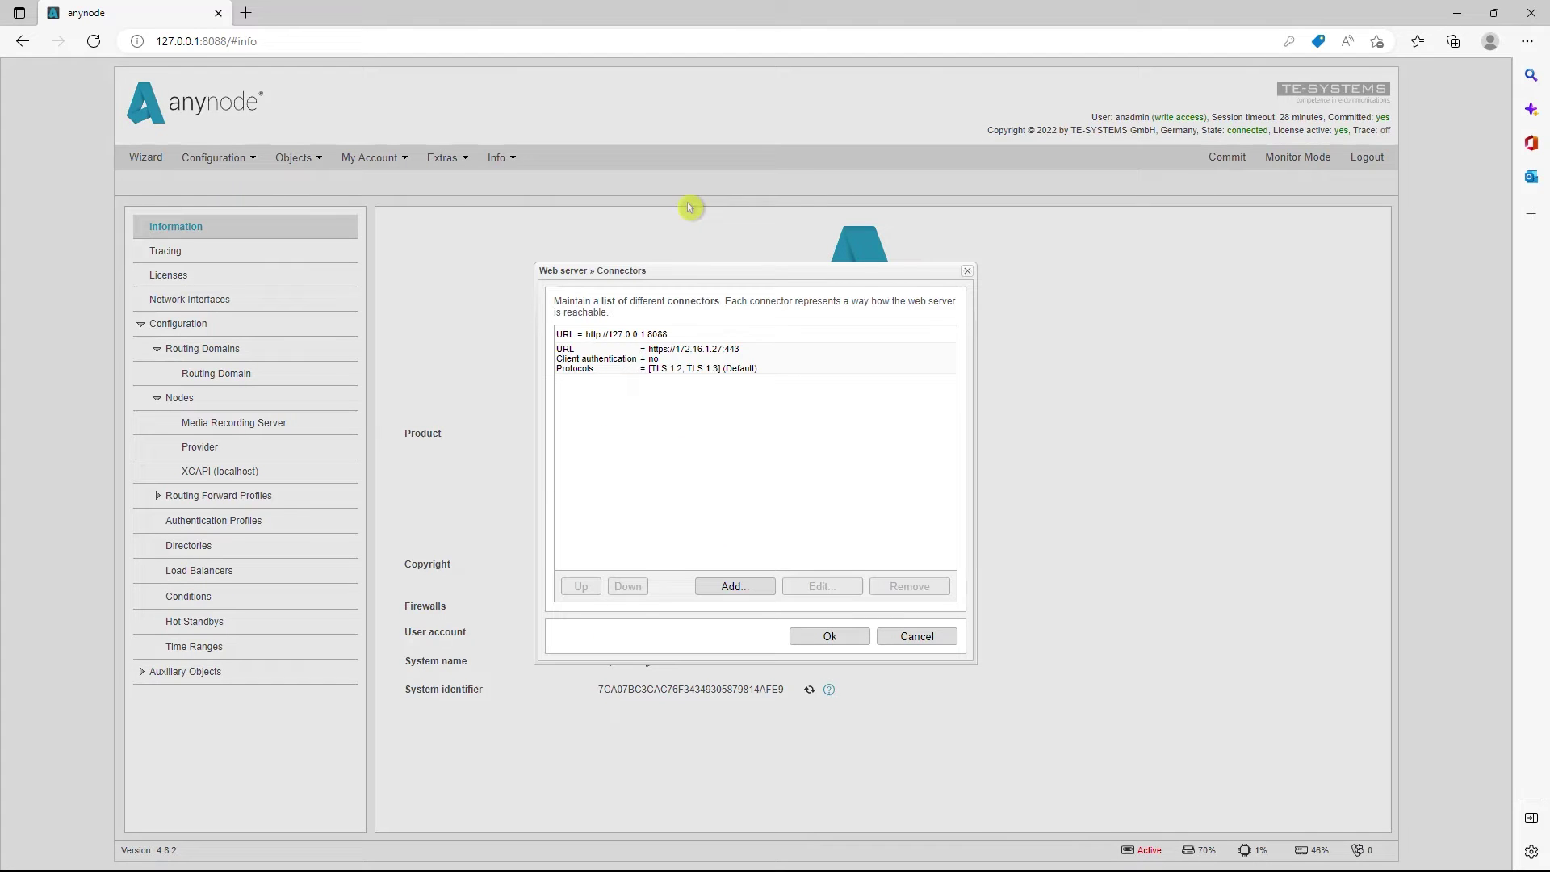
{"action": "left_click", "coordinate": [751, 369]}
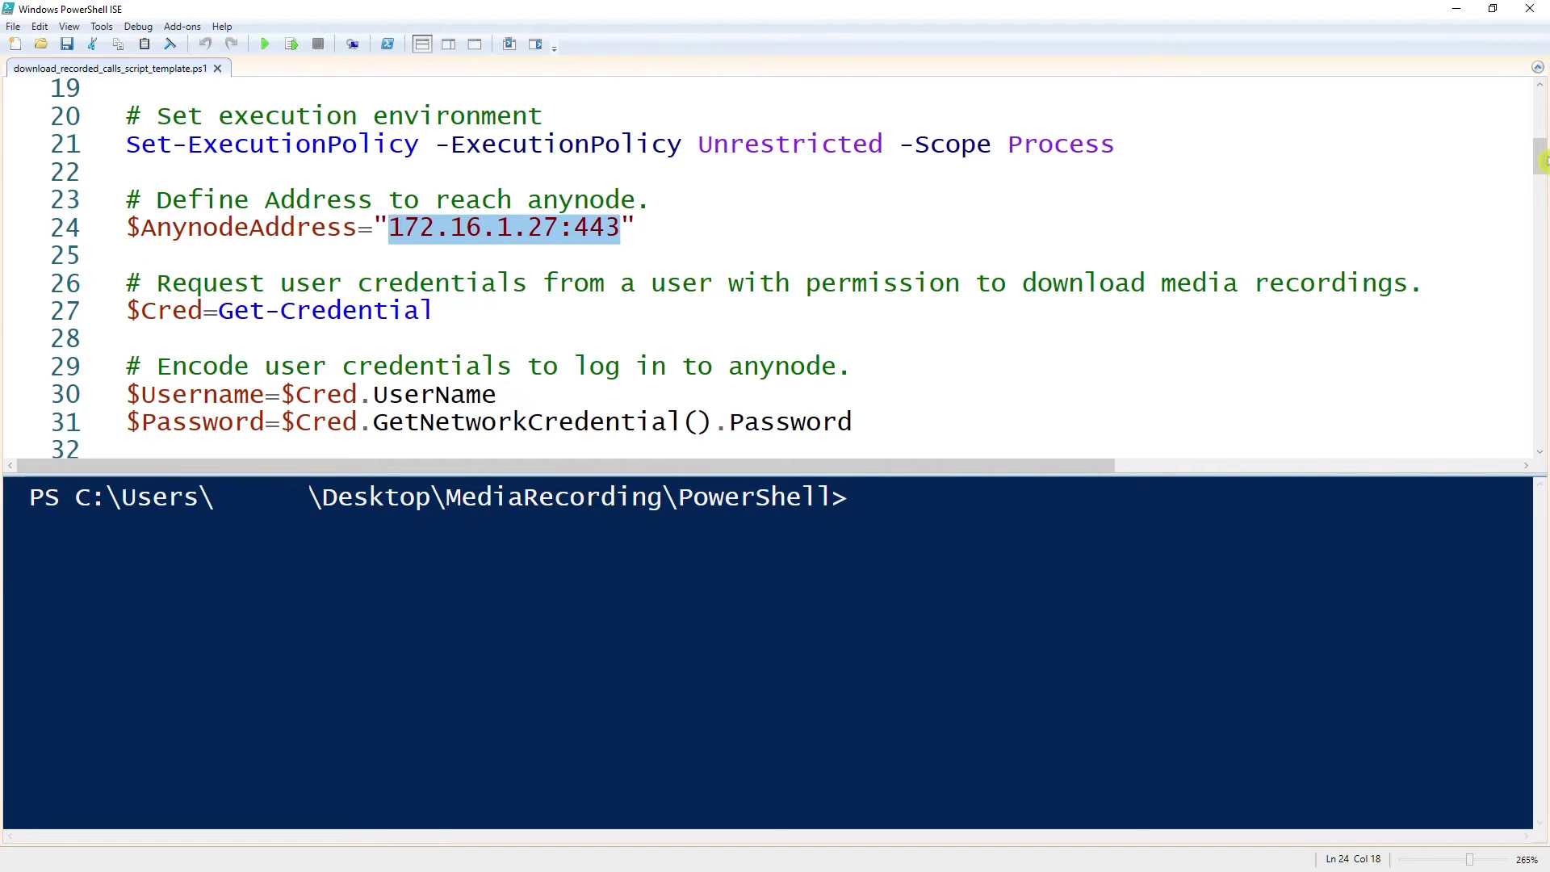
- Check that the script's $FilterDateTimePeriod is TODAY, then save and run the script in PowerShell ISE
{"action": "left_click_drag", "start_coordinate": [1539, 162], "coordinate": [1538, 226]}
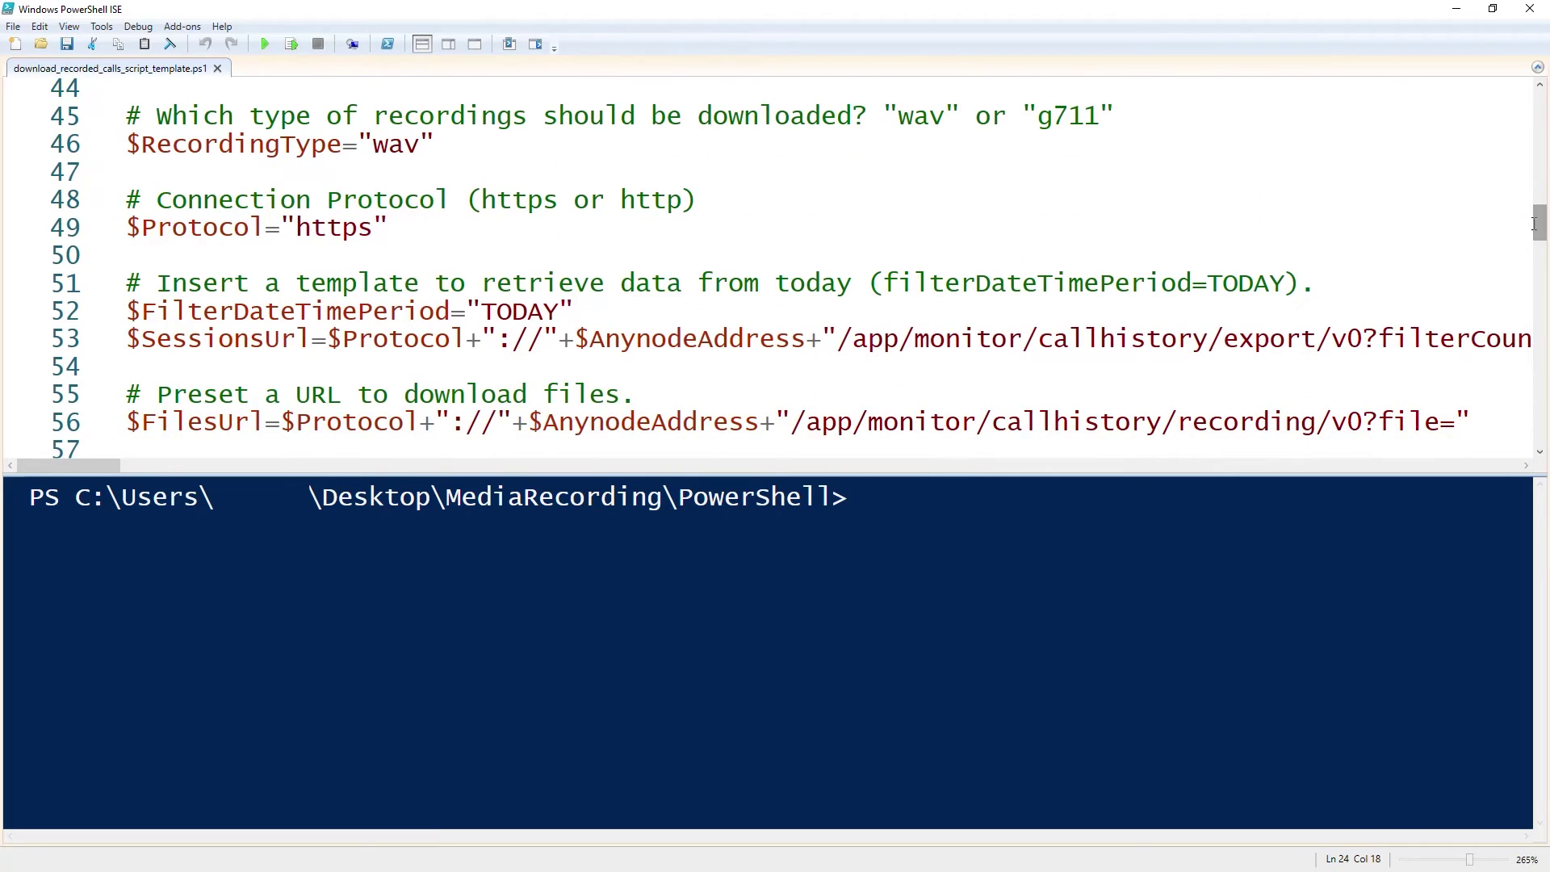
{"action": "left_click_drag", "start_coordinate": [566, 311], "coordinate": [482, 310]}
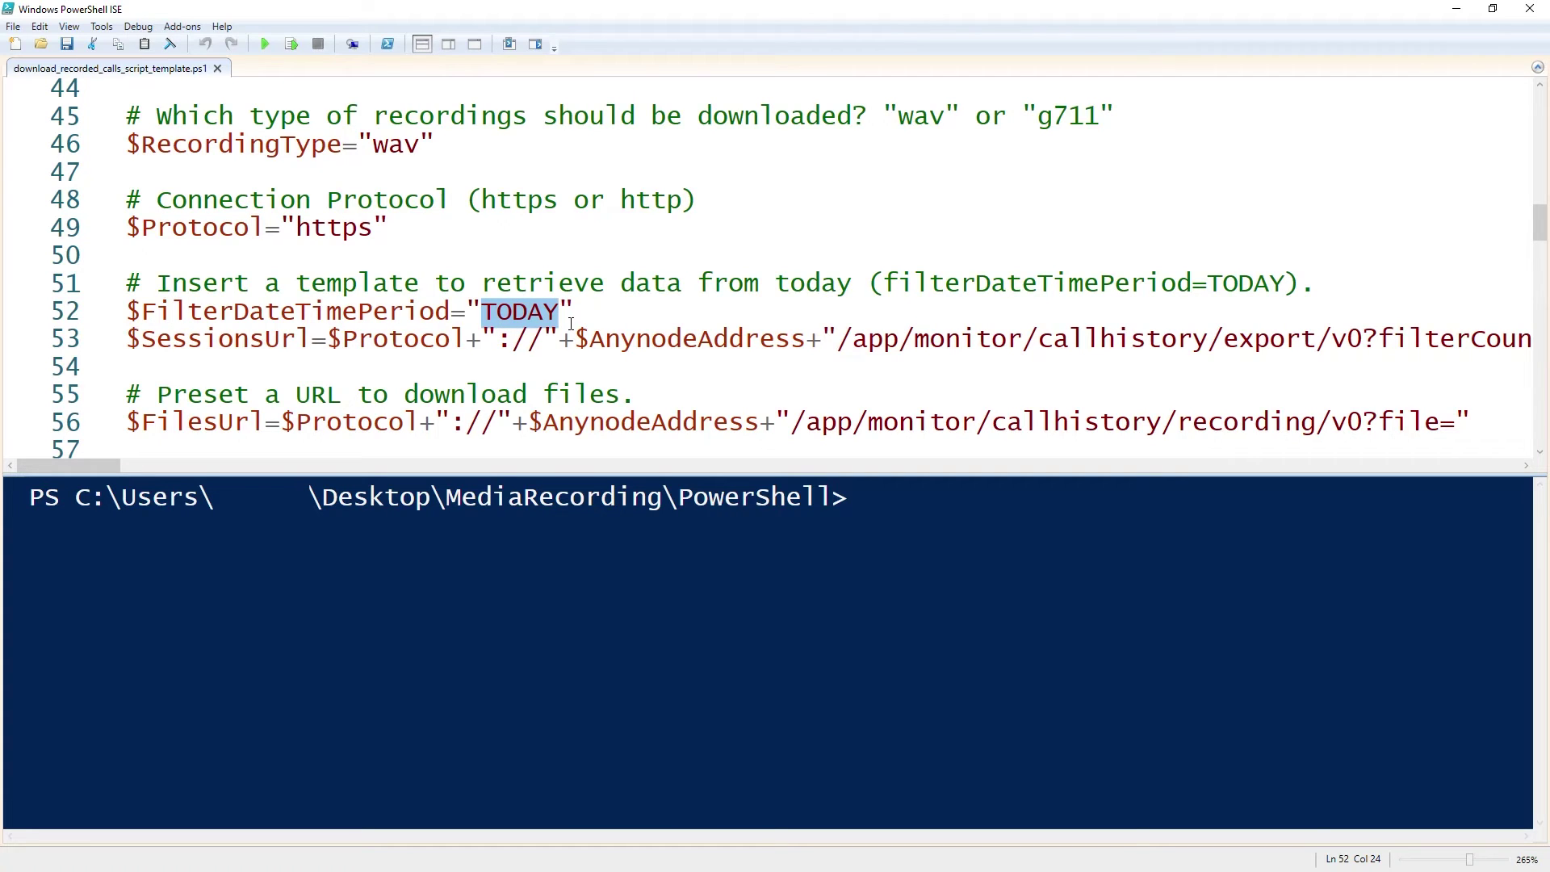
{"action": "left_click", "coordinate": [68, 43]}
{"action": "left_click", "coordinate": [266, 45]}
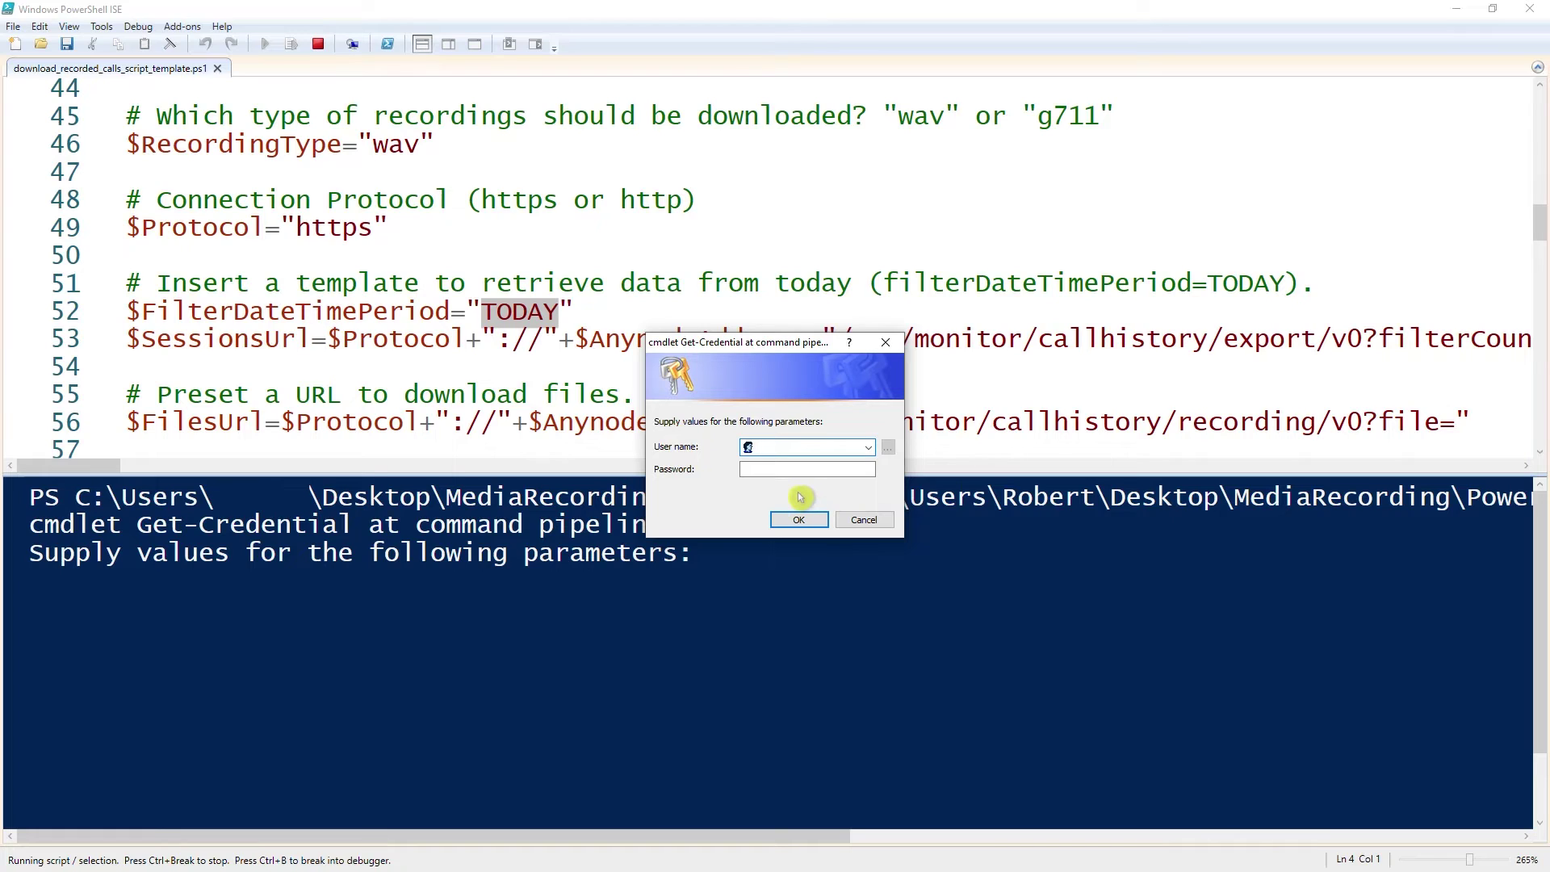
- Supply the username and account password in the script's credential request and submit them
{"action": "type", "text": "John*****"}
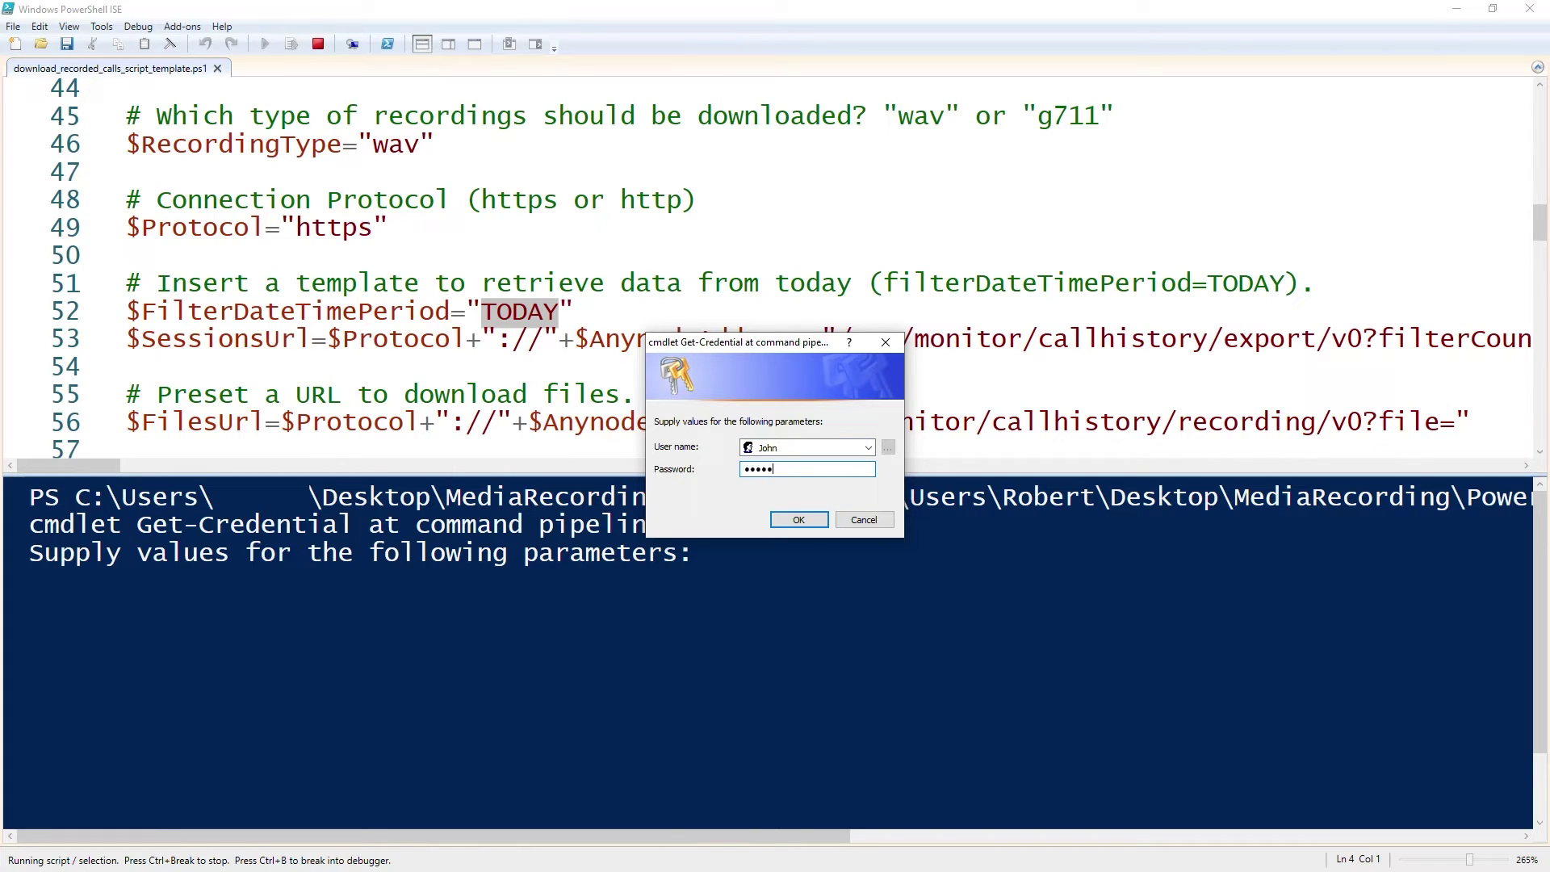
{"action": "type", "text": "*******"}
{"action": "key", "text": "Return"}
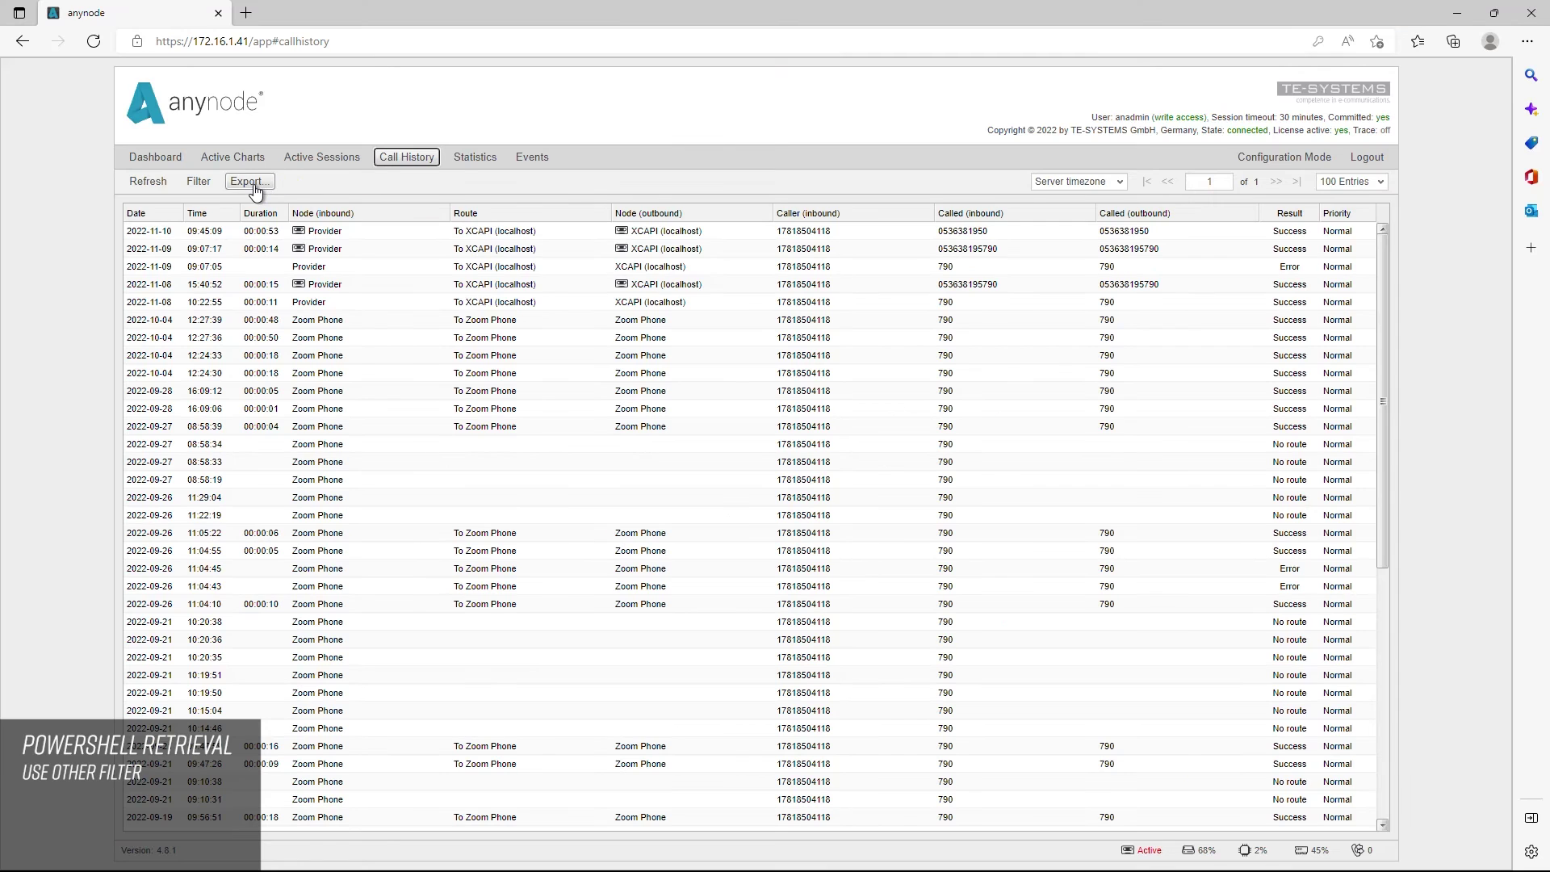
- Start a call history export in anynode for calls from yesterday and open its preview with the export URL
{"action": "left_click", "coordinate": [252, 185]}
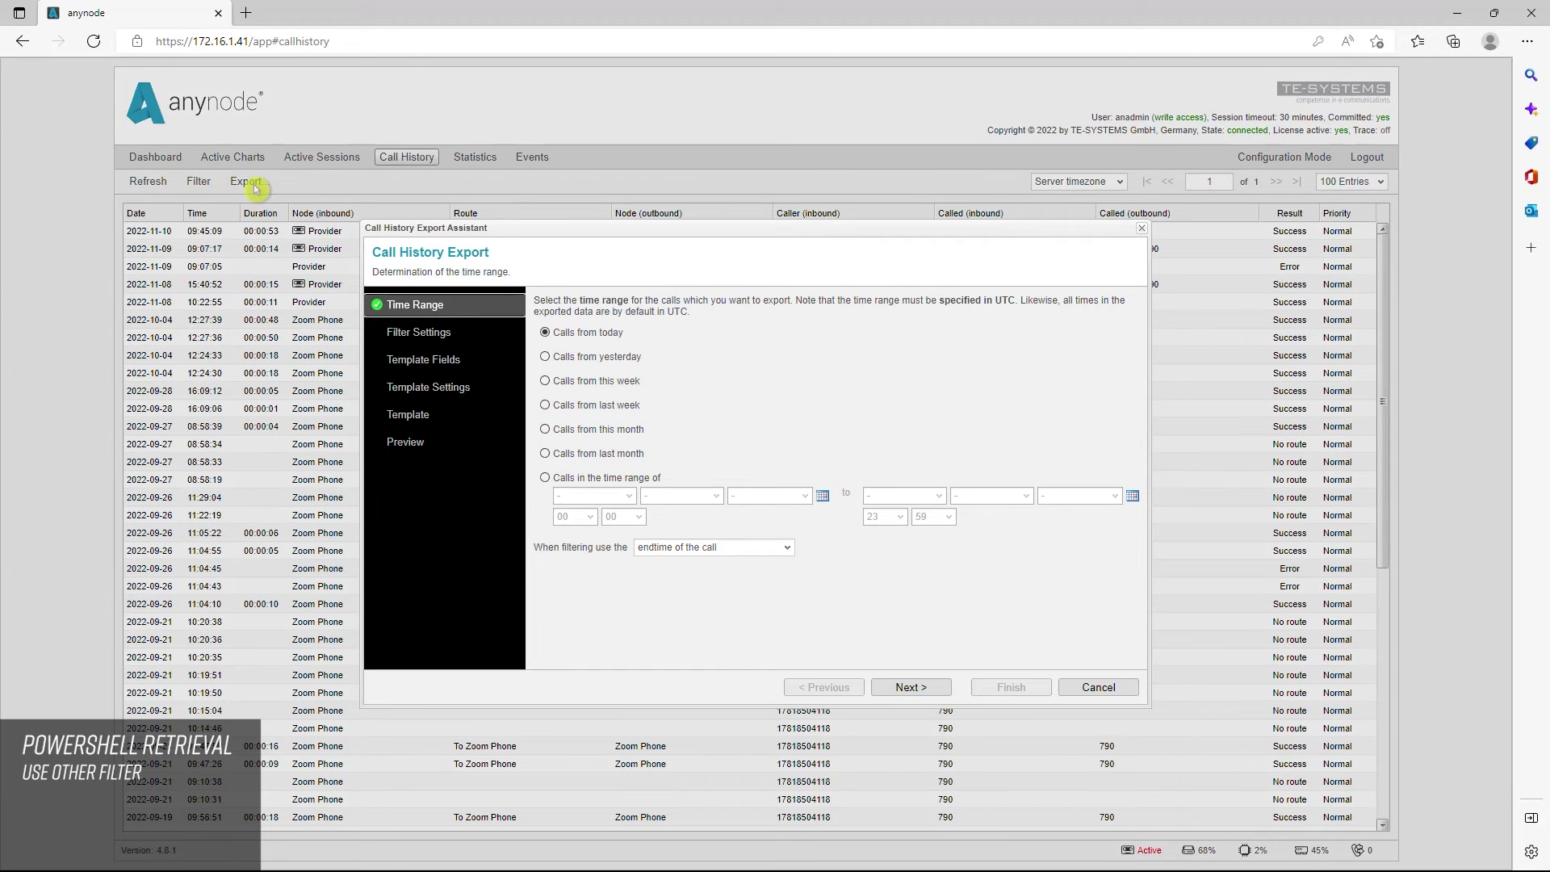
{"action": "left_click", "coordinate": [545, 358]}
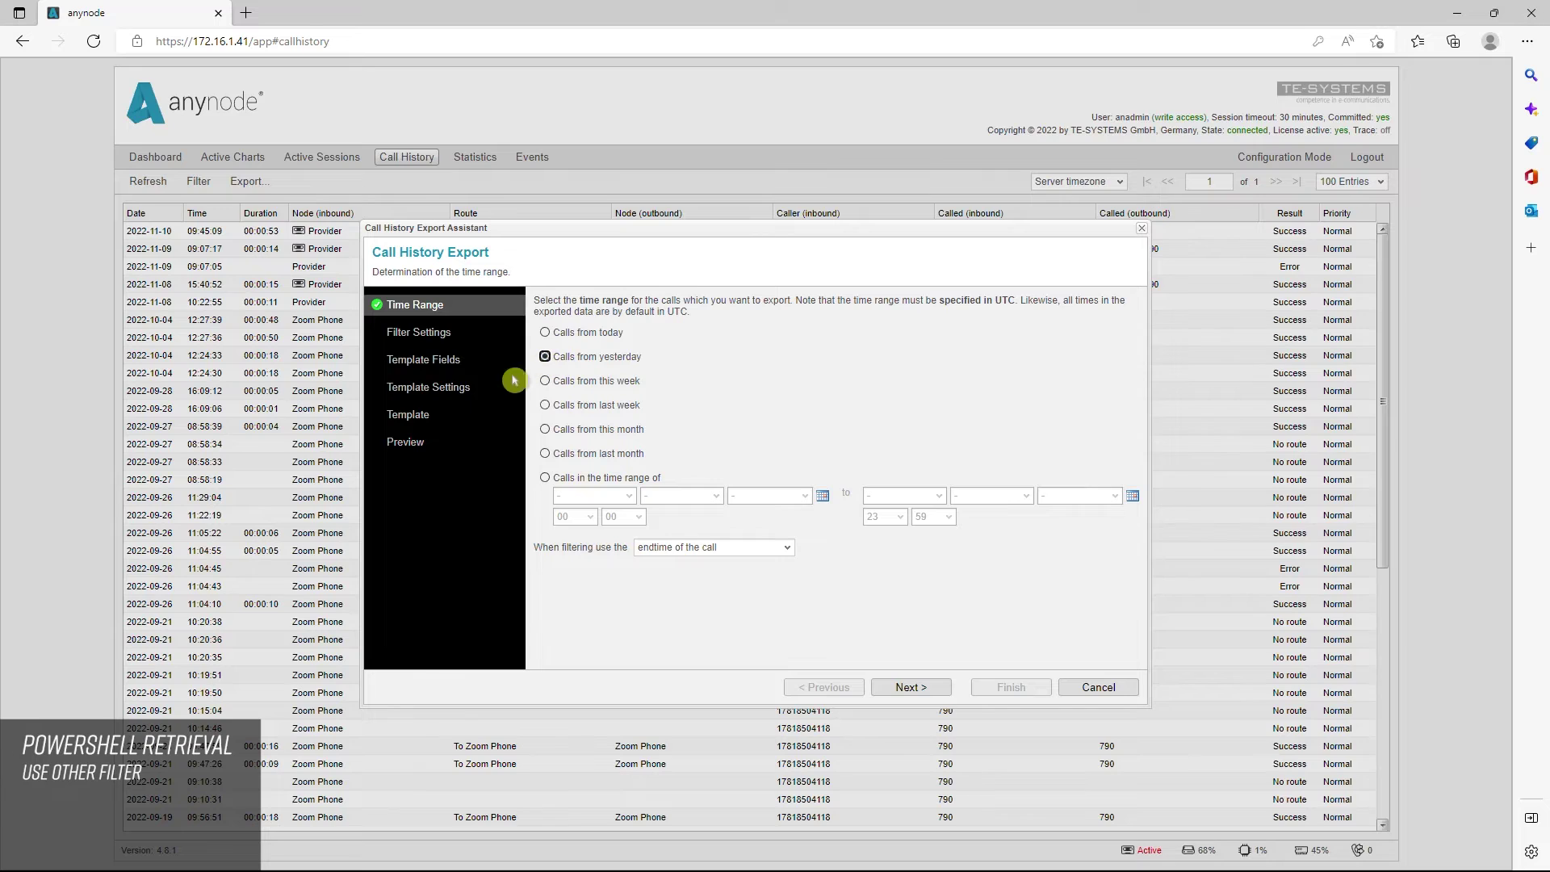
{"action": "left_click", "coordinate": [432, 449]}
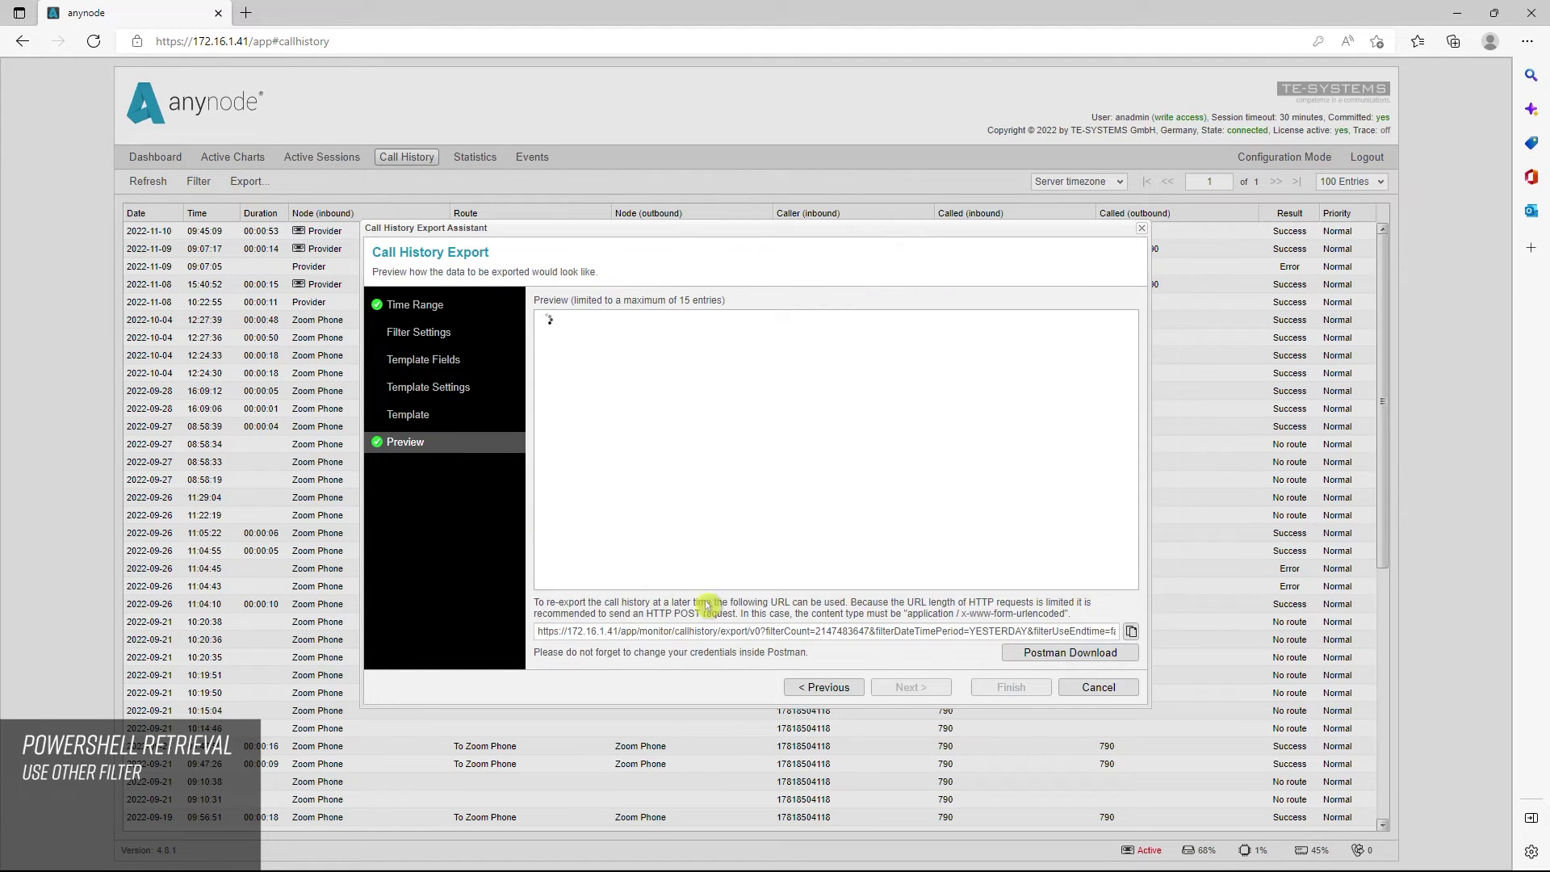
- Copy the YESTERDAY period from the export URL and set it as $FilterDateTimePeriod in the PowerShell script
{"action": "left_click", "coordinate": [972, 631]}
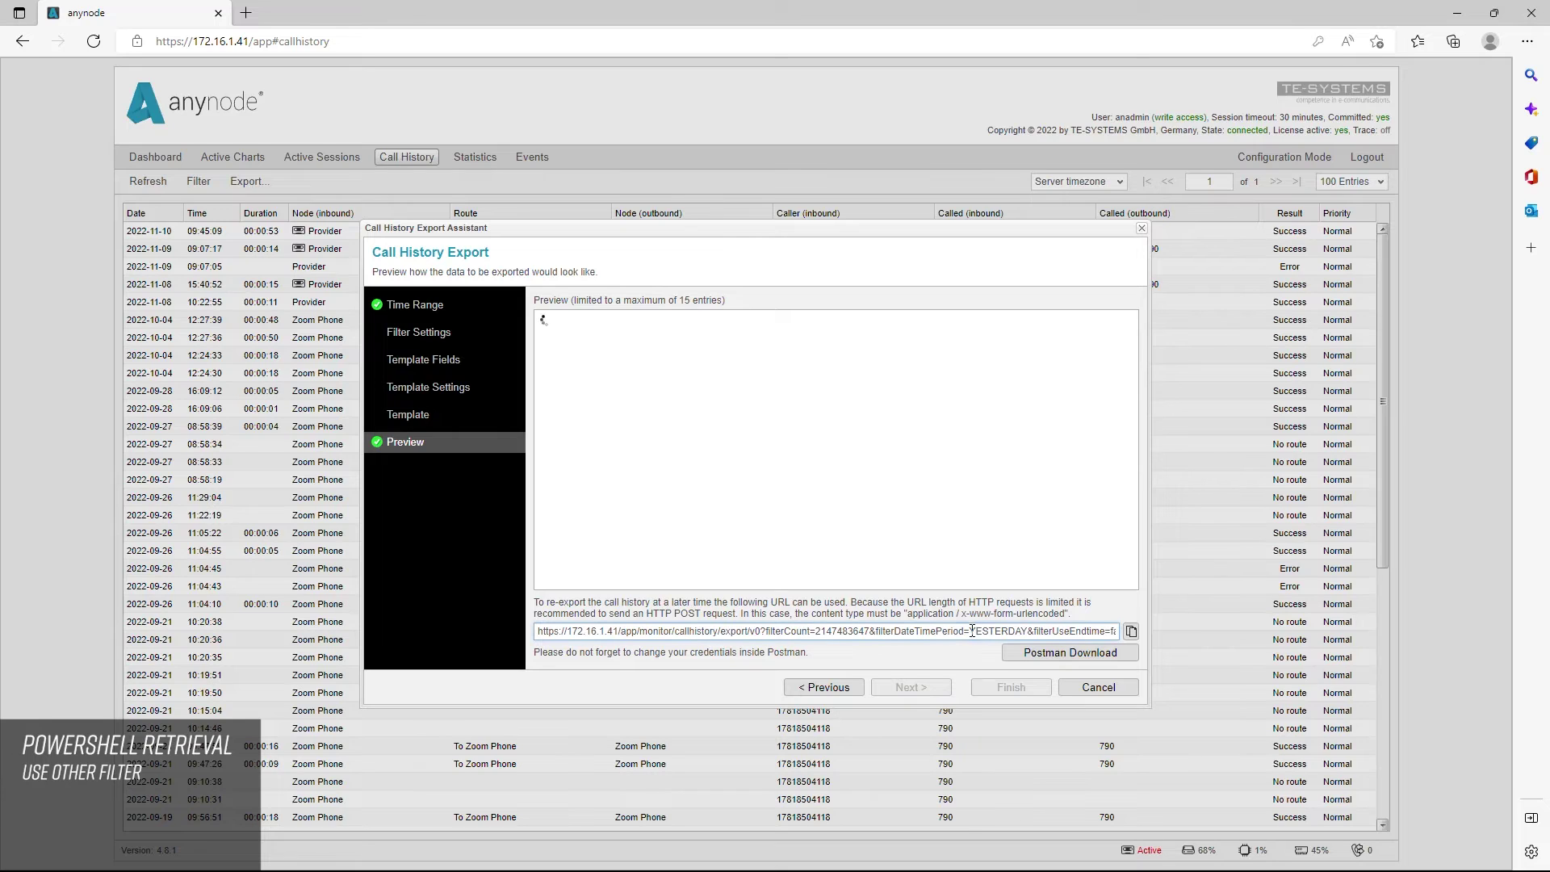
{"action": "left_click_drag", "start_coordinate": [972, 631], "coordinate": [1027, 632]}
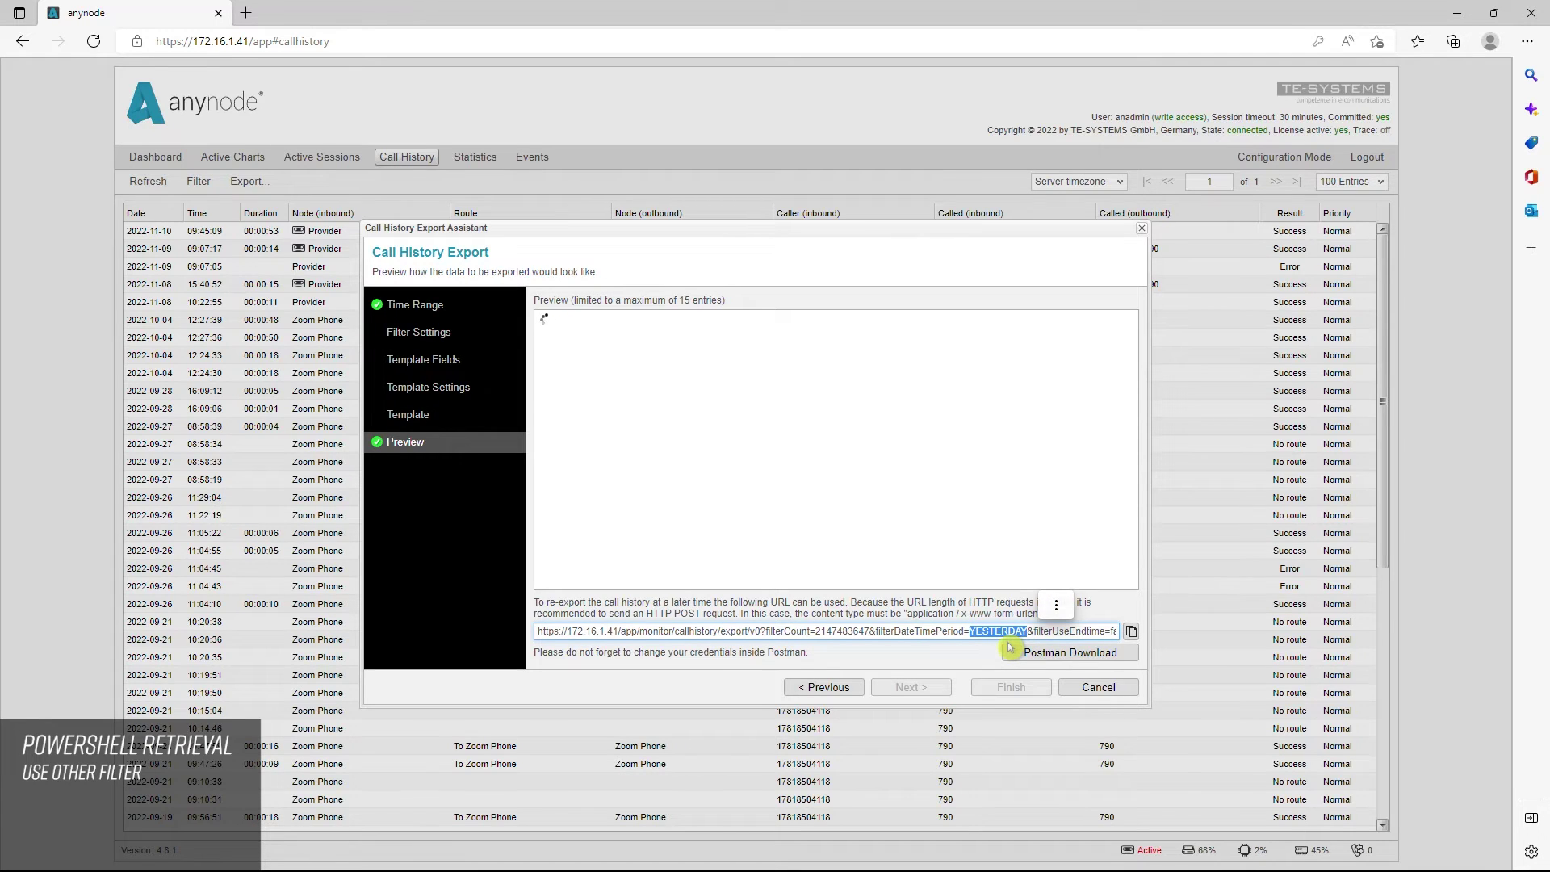
{"action": "key", "text": "ctrl+c"}
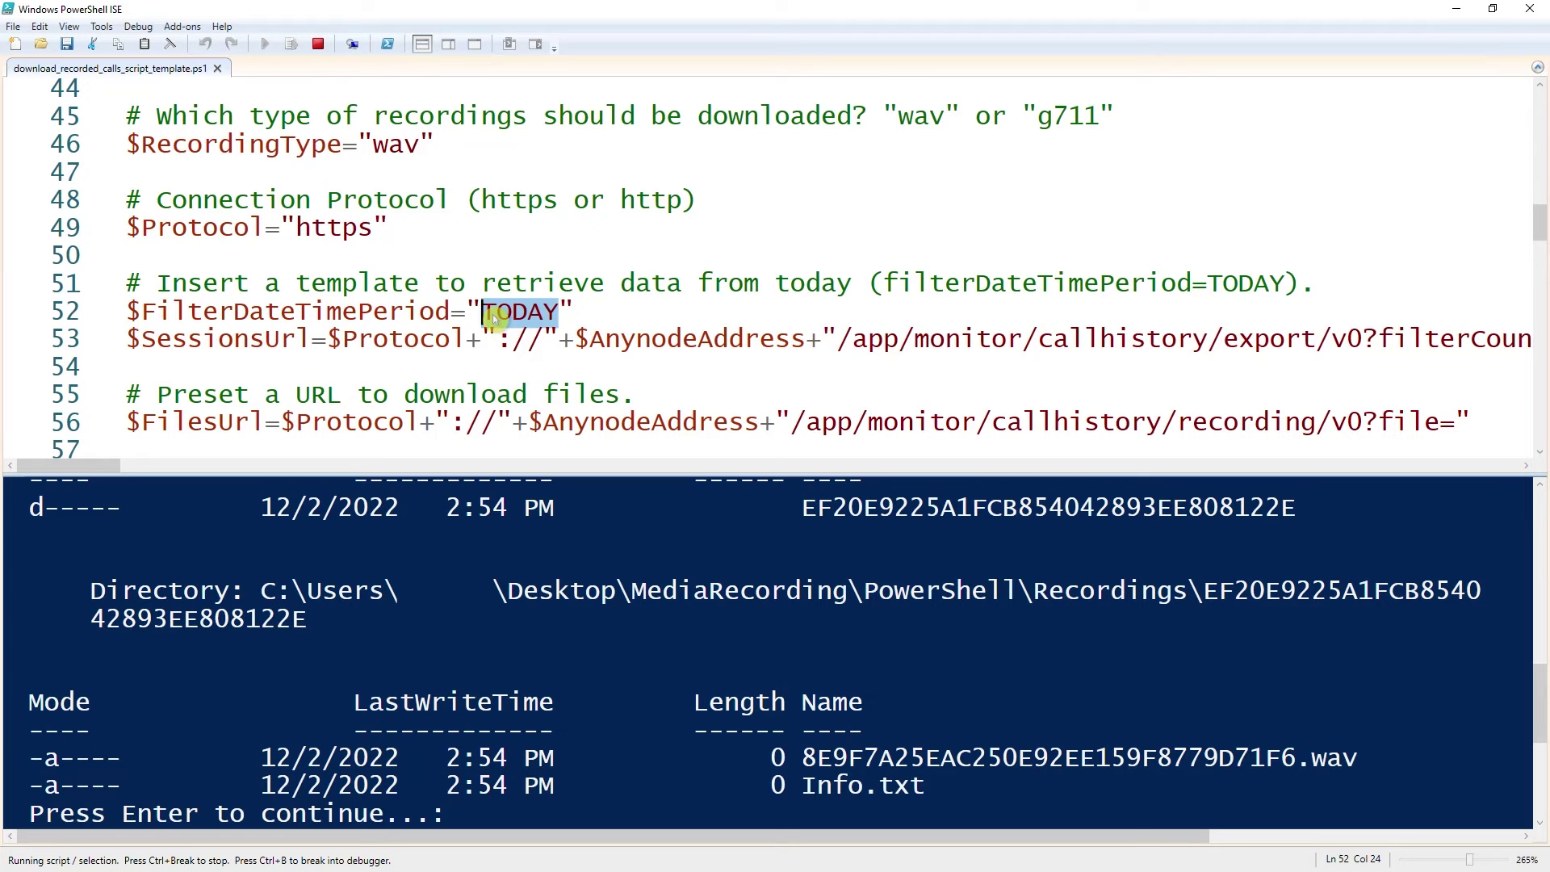
{"action": "key", "text": "BackSpace"}
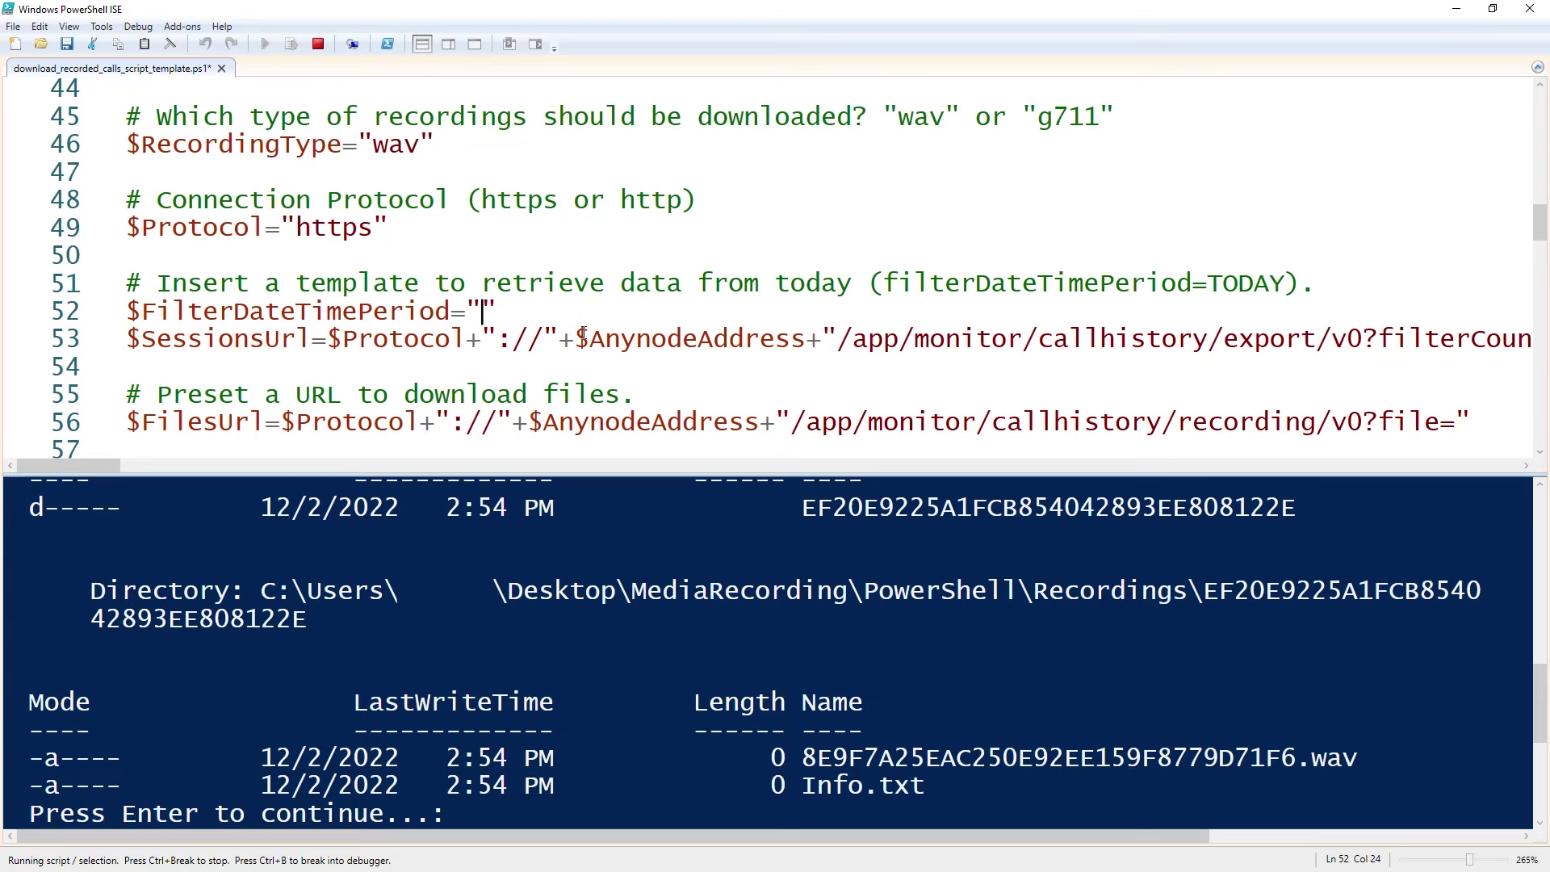
{"action": "type", "text": "YESTERDAY"}
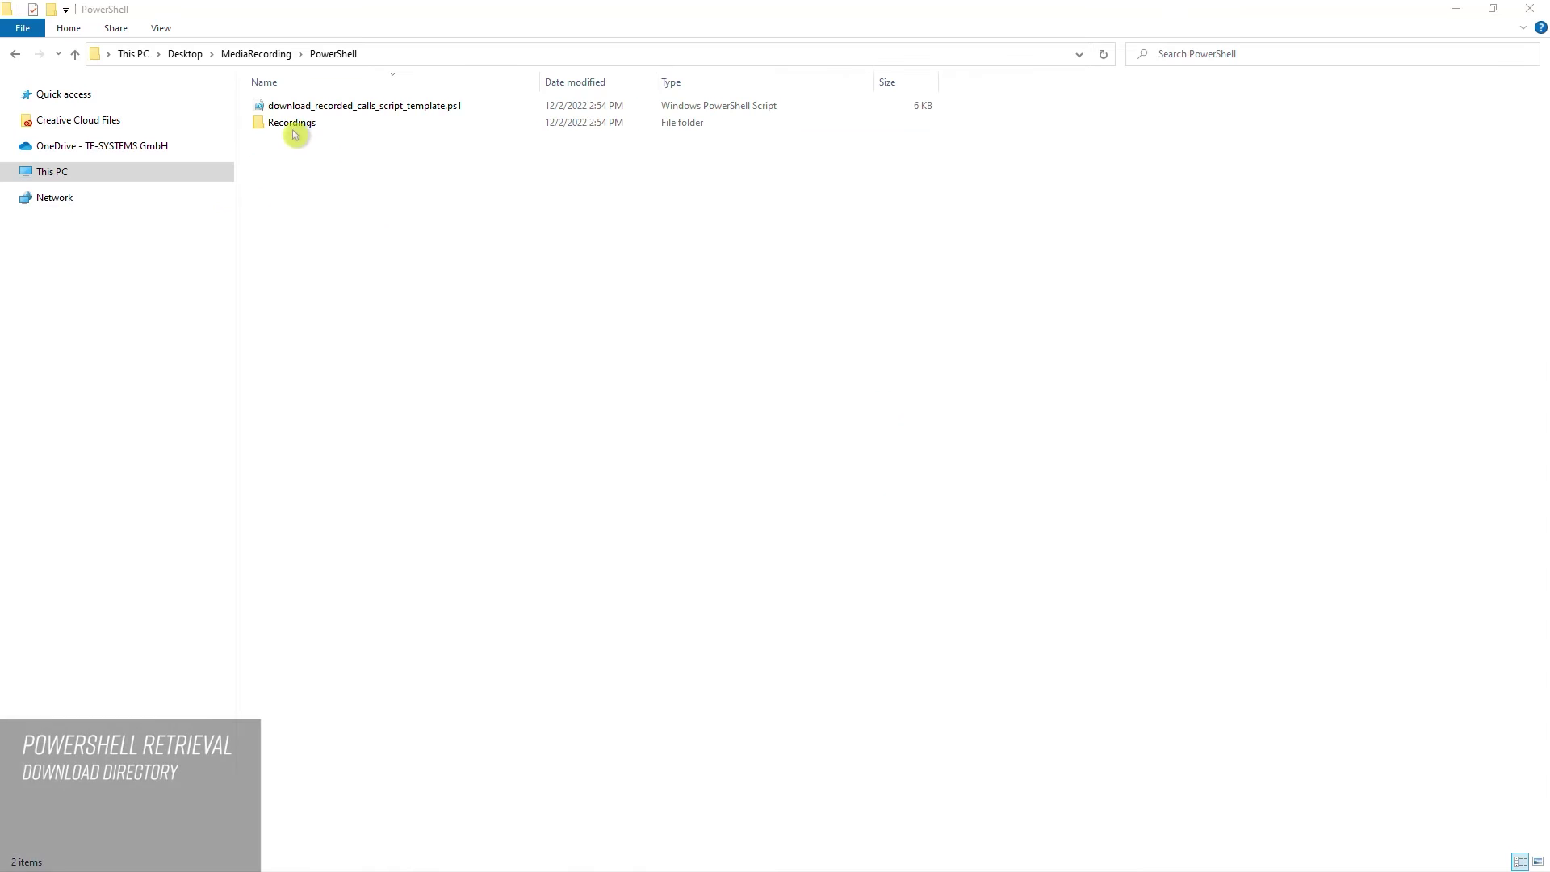
- In File Explorer, open the second session folder inside Recordings and inspect the downloaded WAV and Info.txt files
{"action": "left_click", "coordinate": [290, 123]}
{"action": "left_click", "coordinate": [290, 123]}
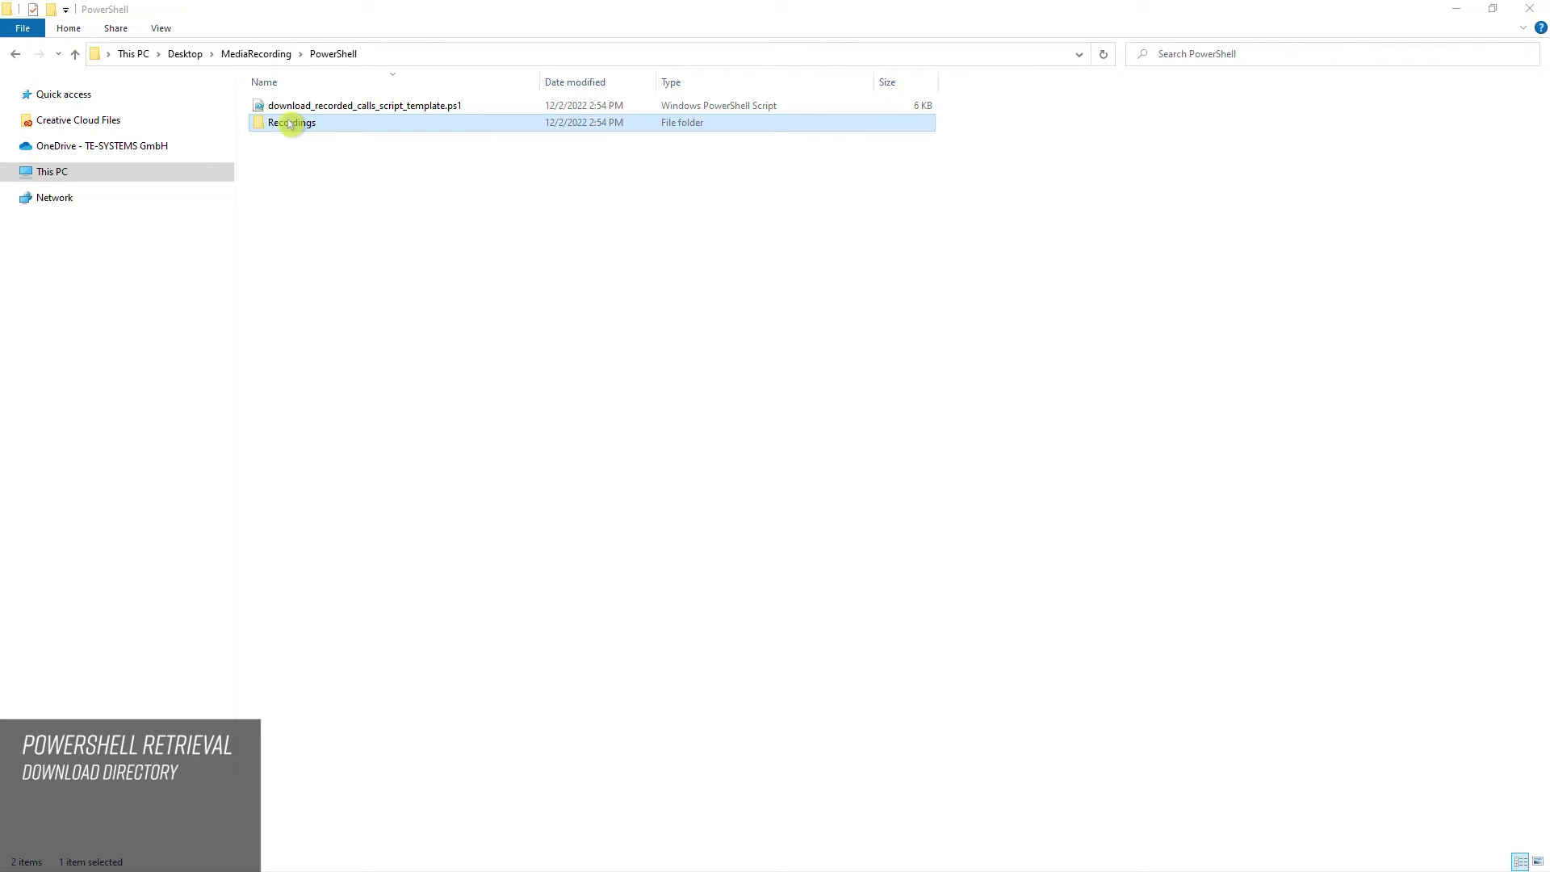
{"action": "double_click", "coordinate": [334, 129]}
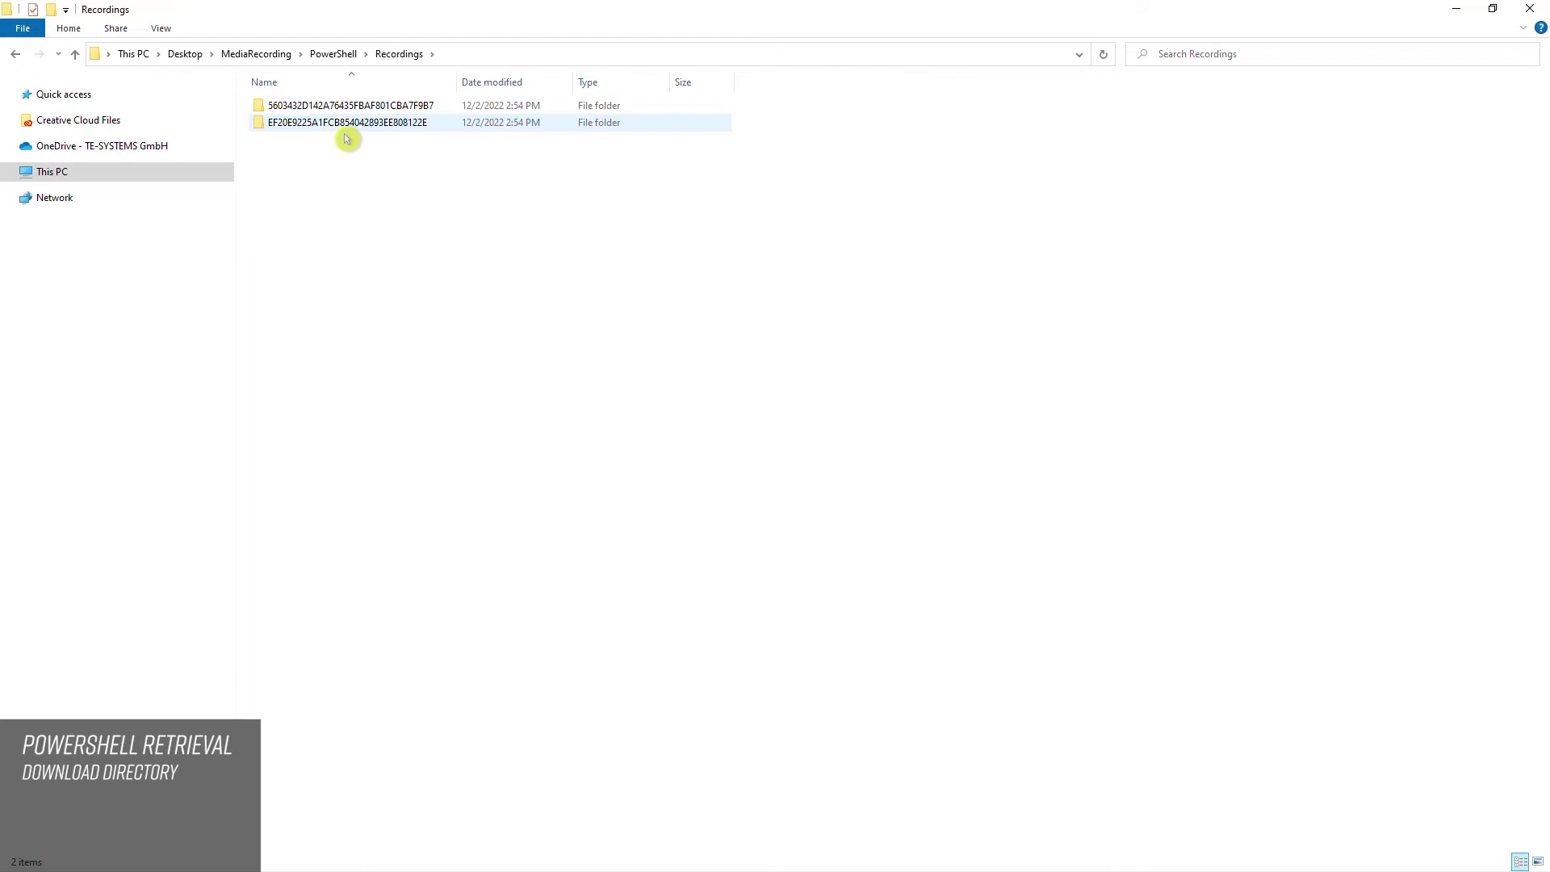
{"action": "double_click", "coordinate": [381, 127]}
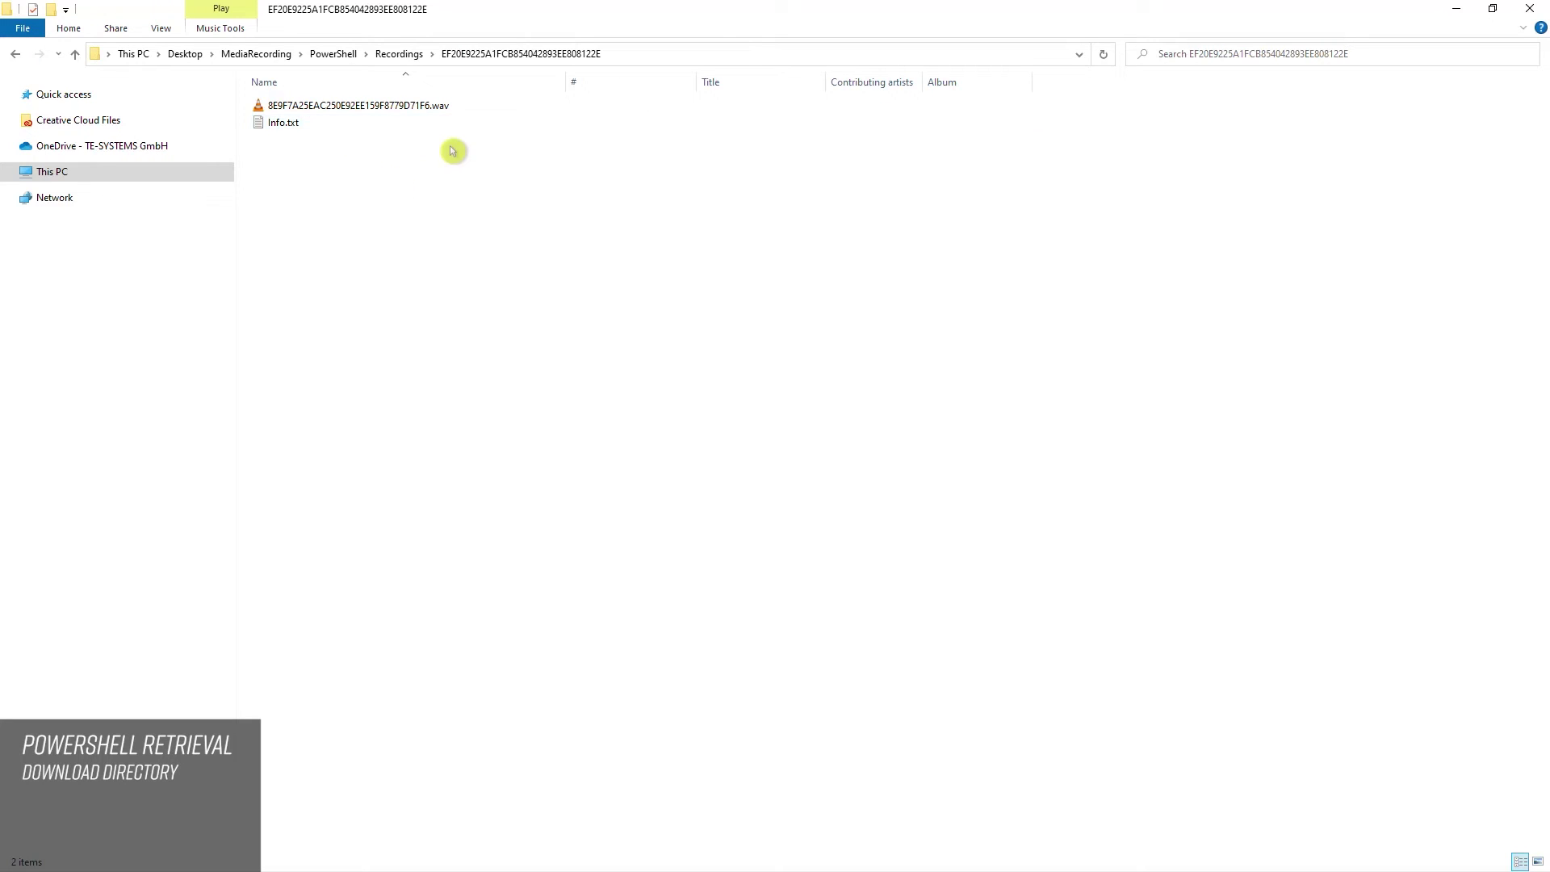
{"action": "left_click", "coordinate": [465, 106]}
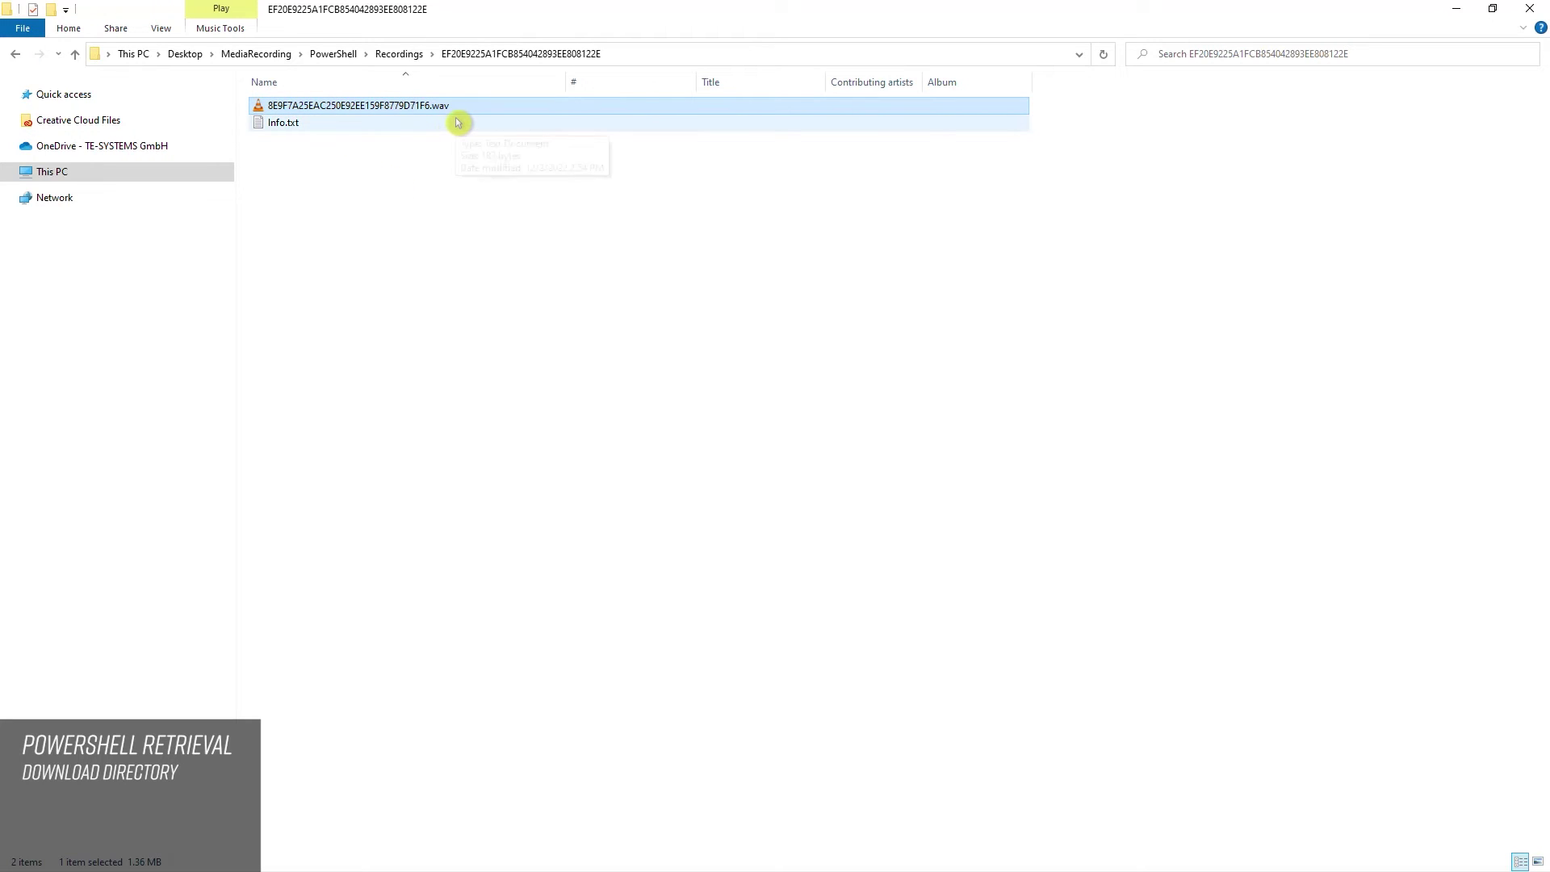
- Open the session's Info.txt and move its window to read the call details
{"action": "double_click", "coordinate": [342, 131]}
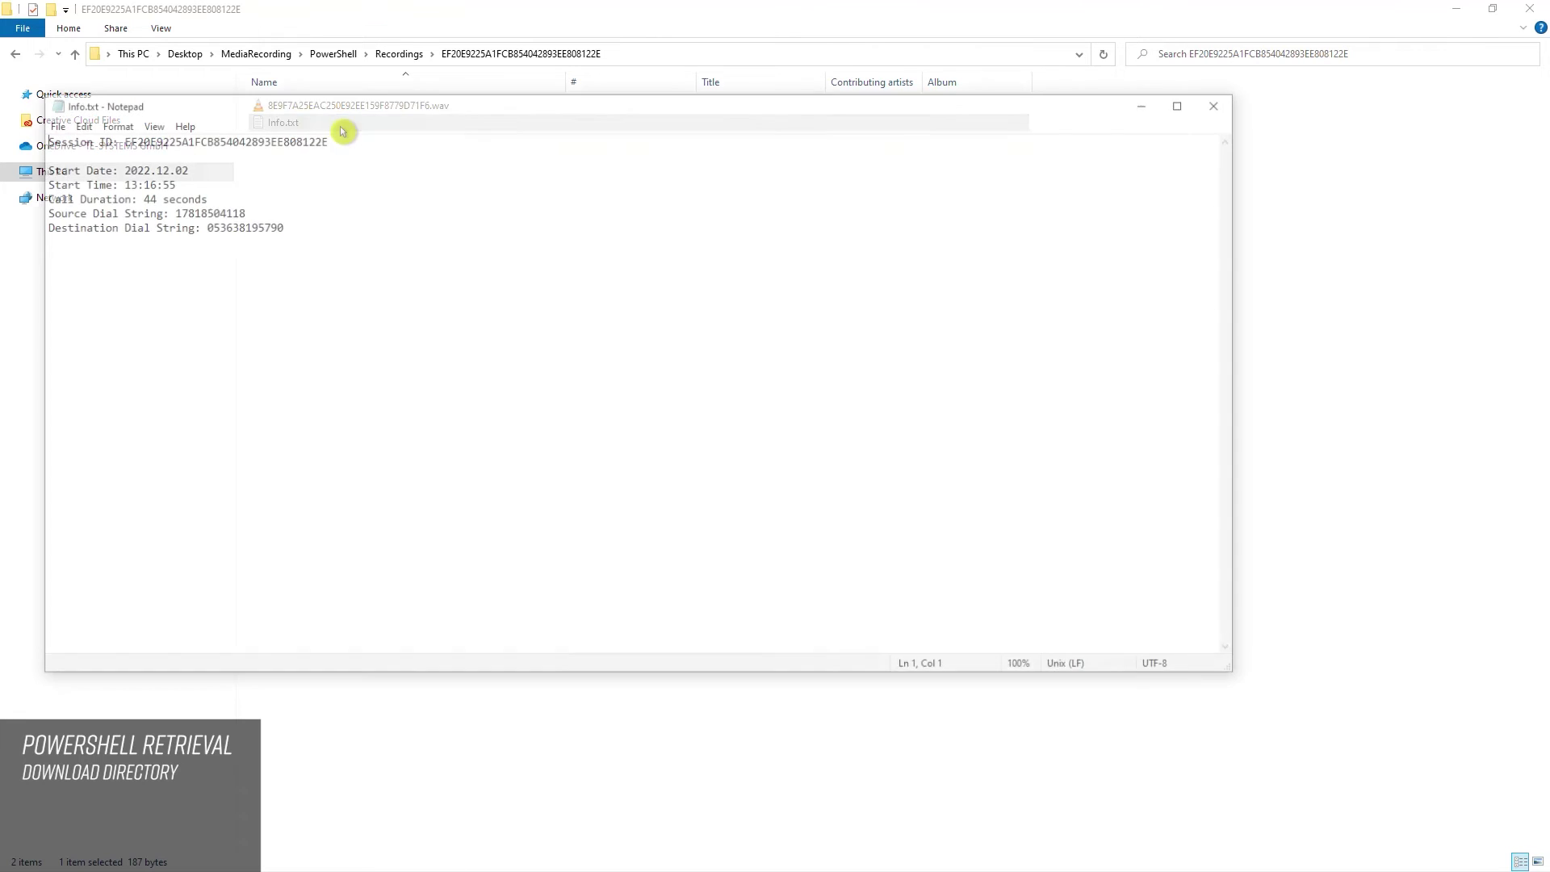
{"action": "left_click_drag", "start_coordinate": [374, 94], "coordinate": [595, 190]}
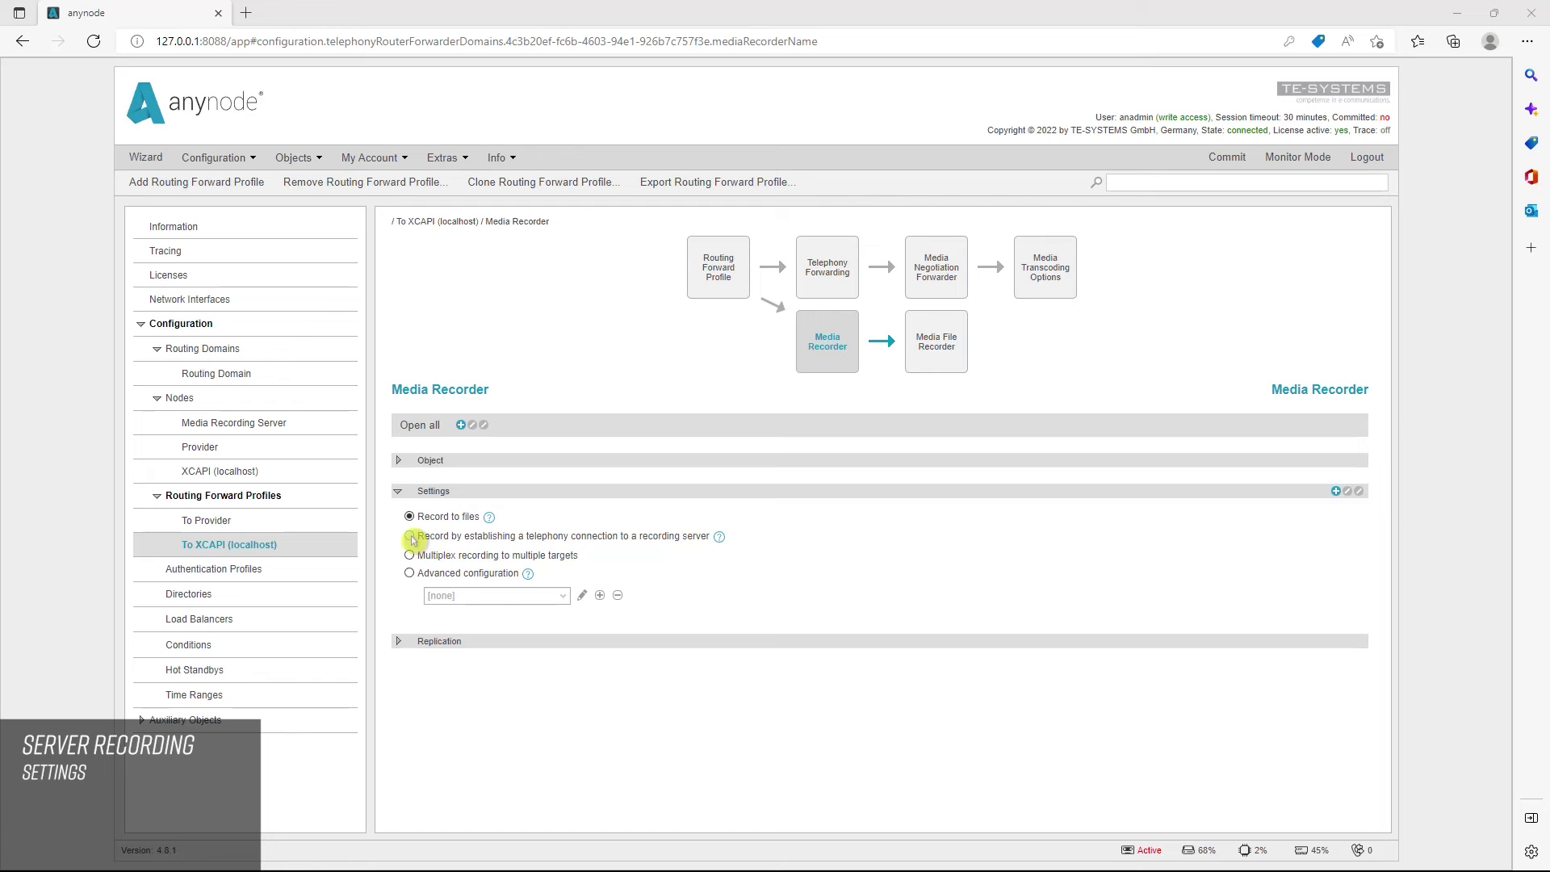
- Set the Media Recorder to record over a telephony connection to the Media Recording Server node with destination dial string 7475
{"action": "left_click", "coordinate": [409, 536]}
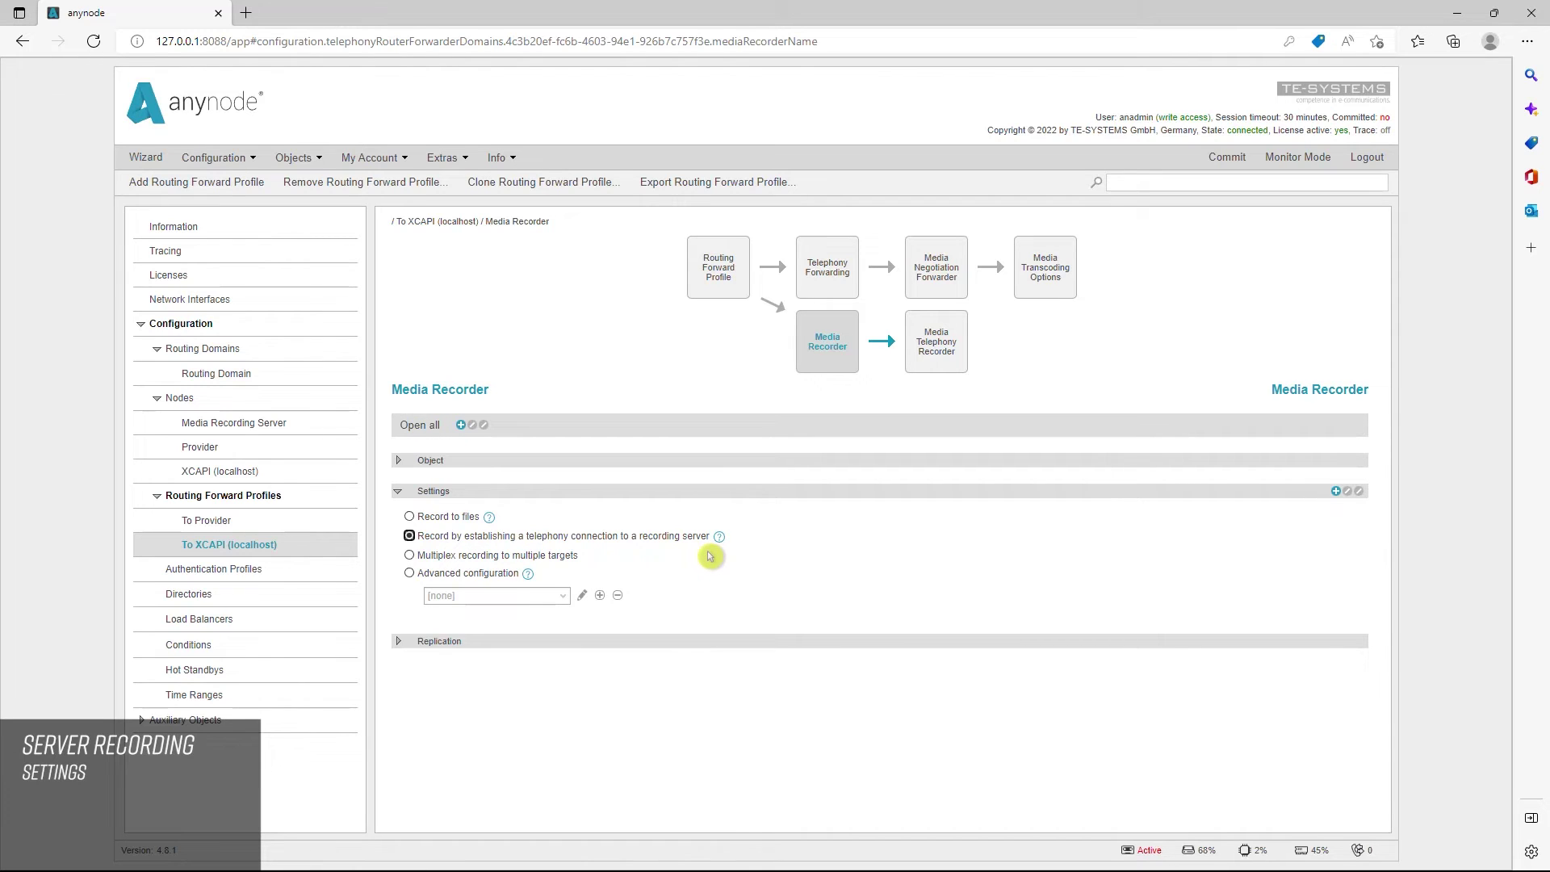
{"action": "left_click", "coordinate": [936, 363]}
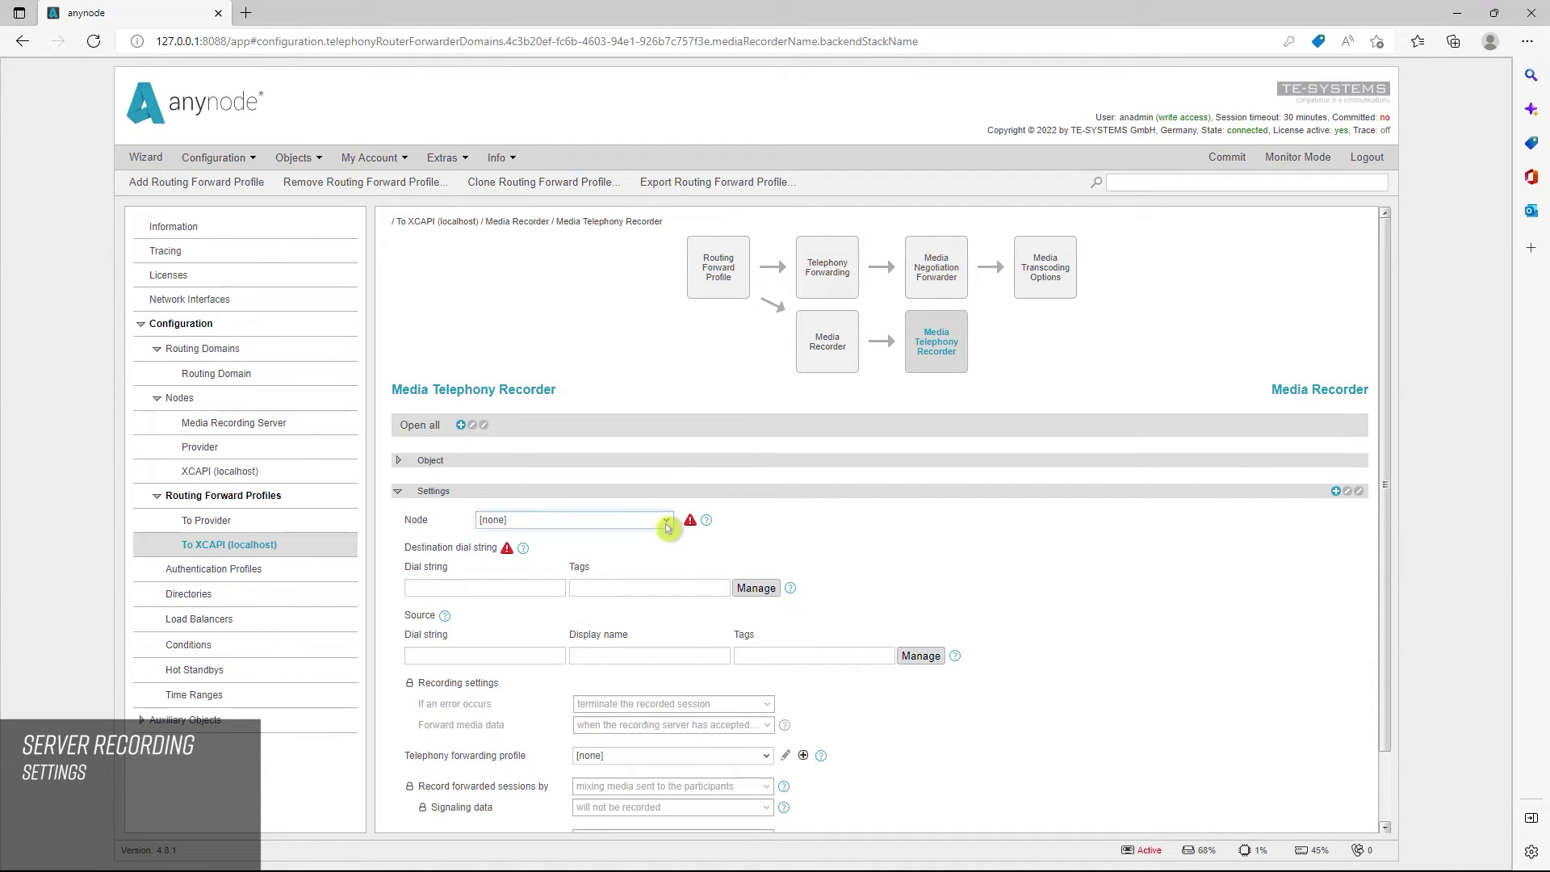
{"action": "left_click", "coordinate": [667, 523]}
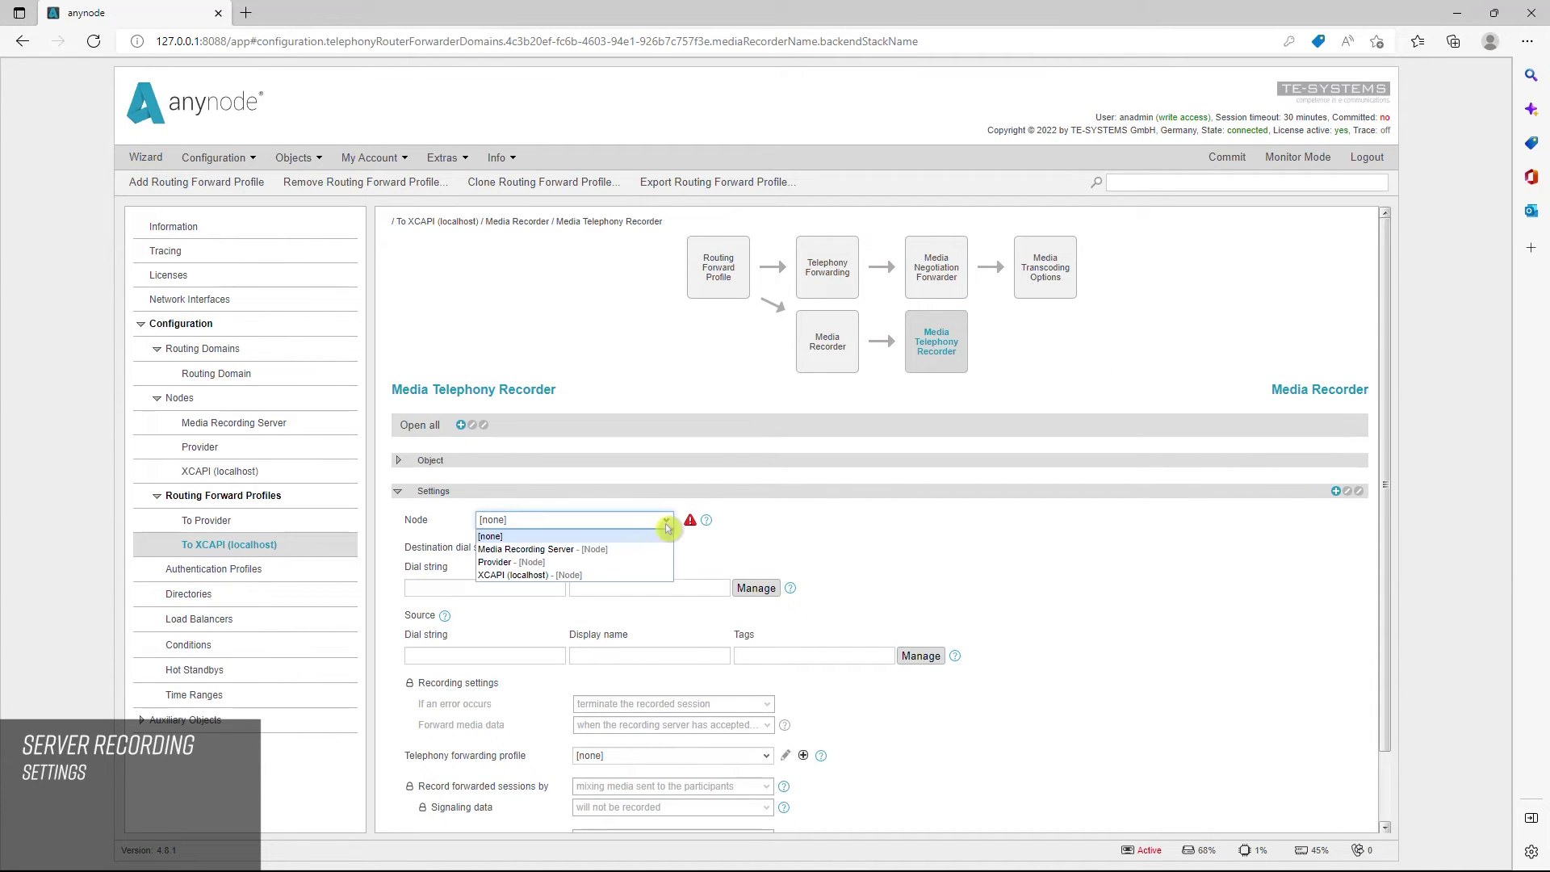
{"action": "left_click", "coordinate": [636, 552]}
{"action": "left_click", "coordinate": [457, 589]}
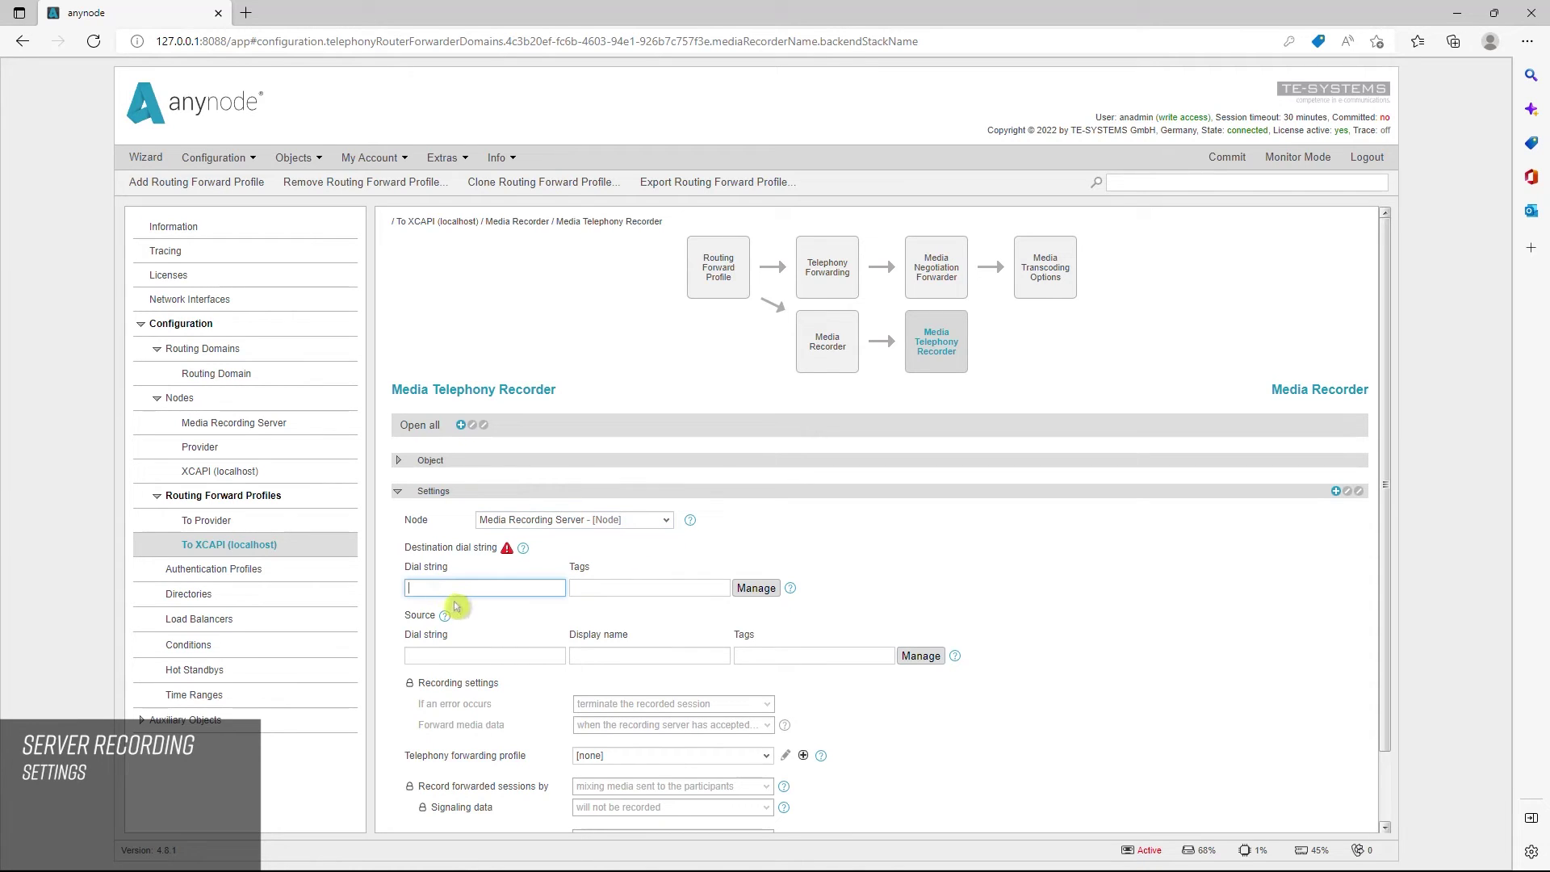
{"action": "type", "text": "7475"}
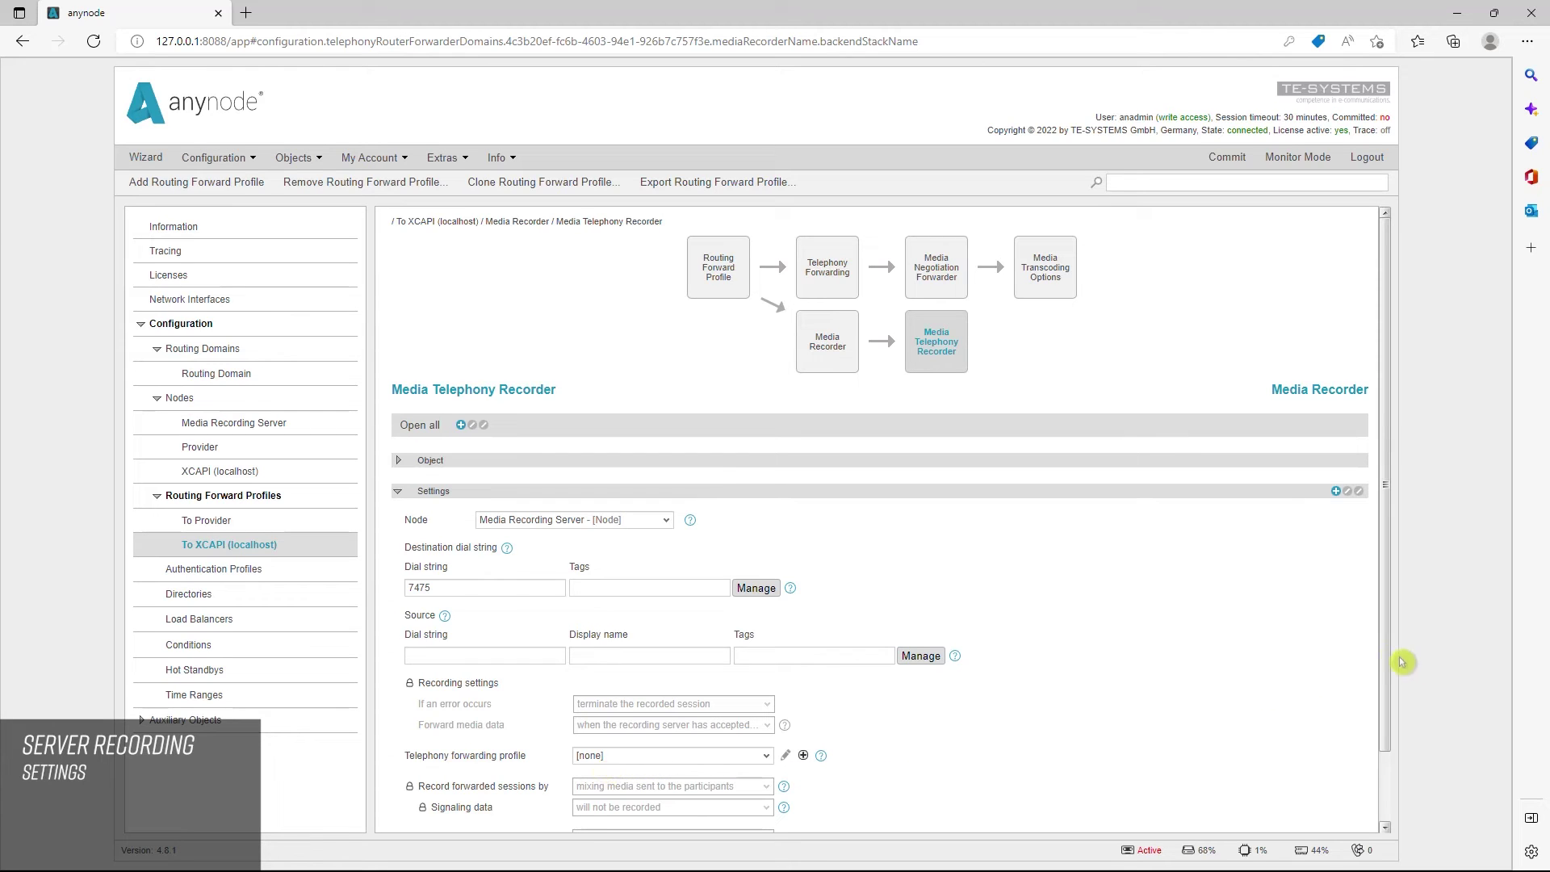
- Unlock the recording modes for forwarded and individual sessions and set forwarded sessions to recording both individual sessions
{"action": "left_click_drag", "start_coordinate": [1384, 649], "coordinate": [1387, 782]}
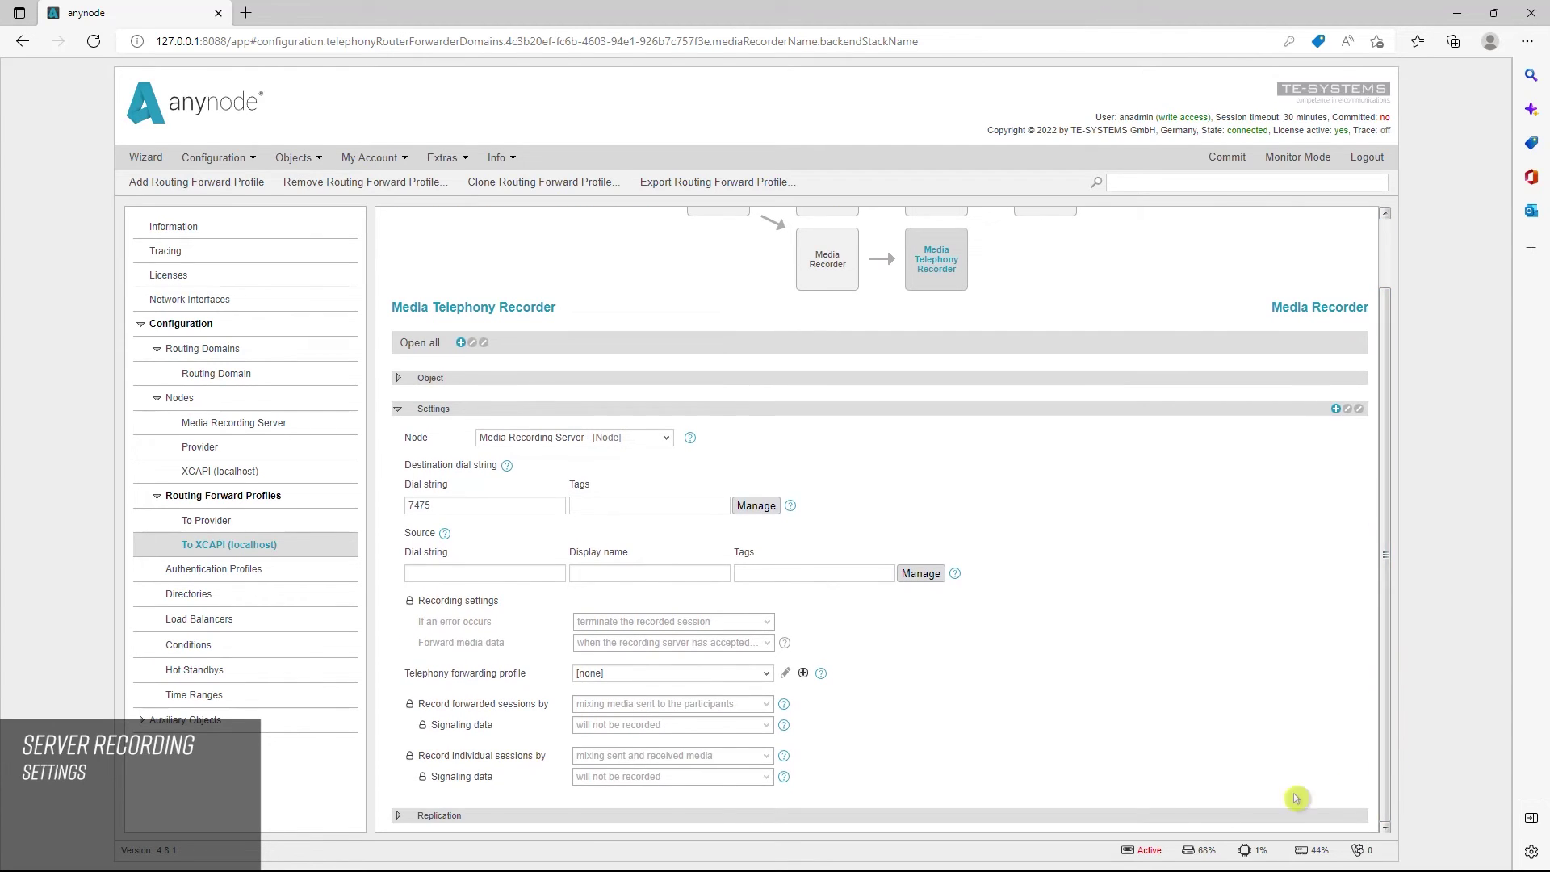
{"action": "left_click", "coordinate": [410, 704]}
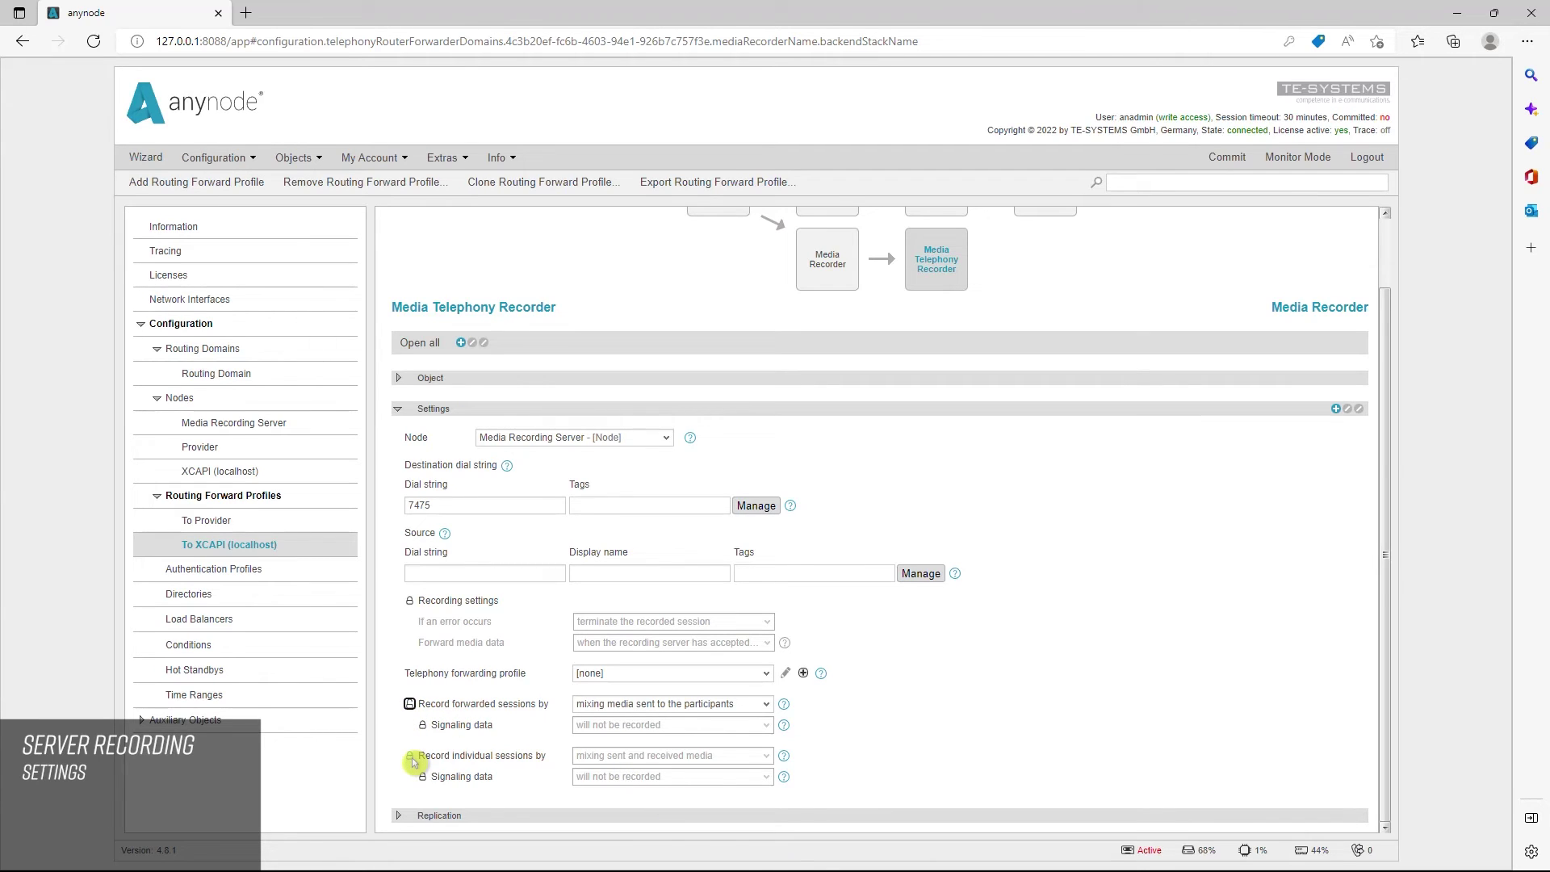
{"action": "left_click", "coordinate": [409, 757]}
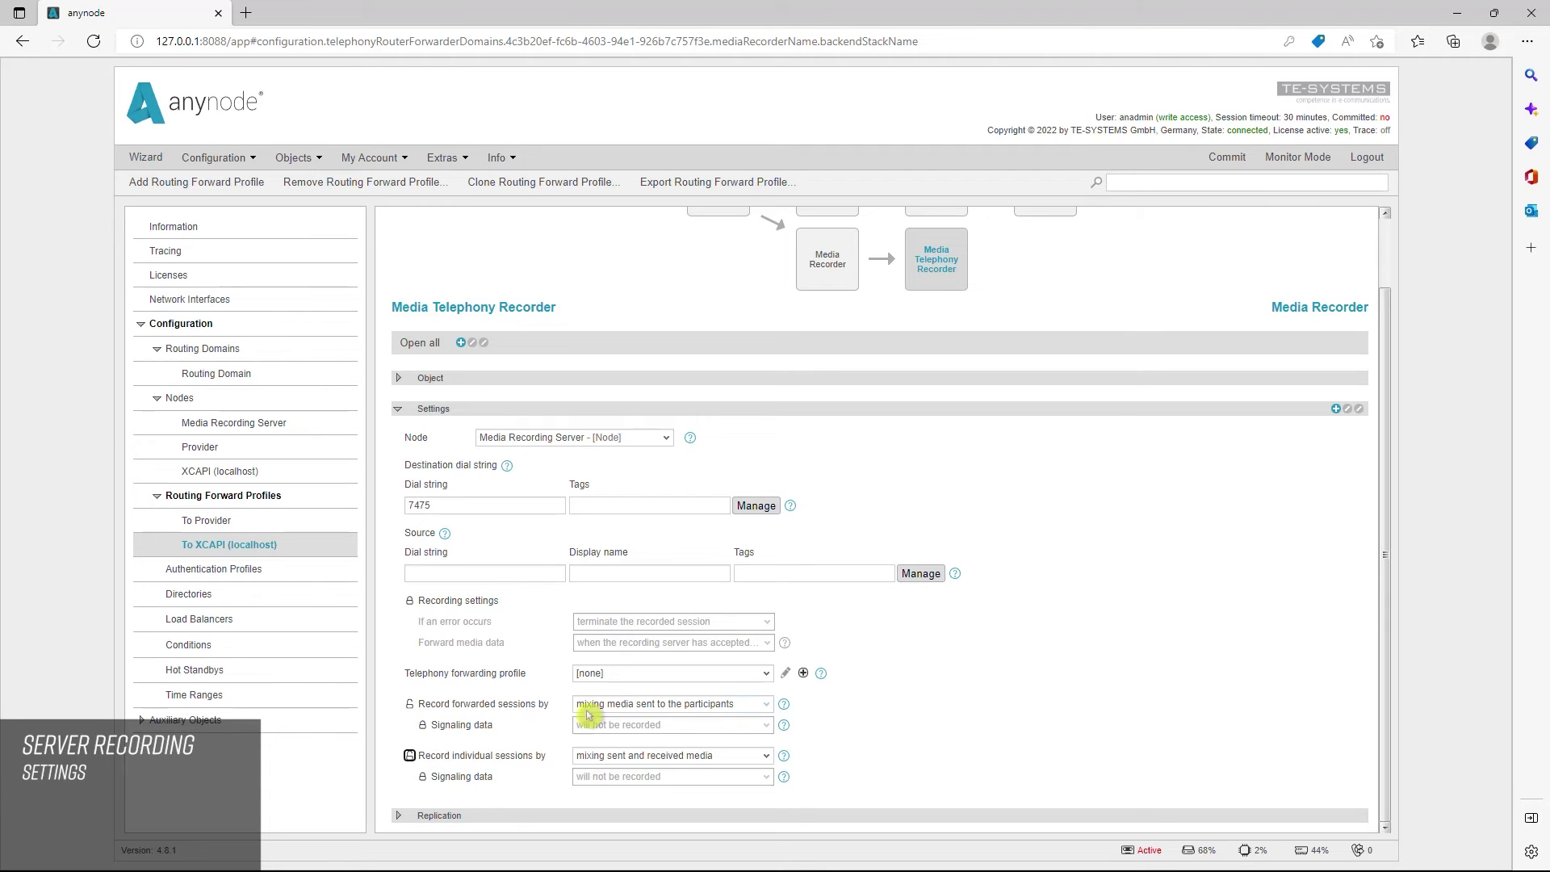
{"action": "left_click", "coordinate": [768, 708]}
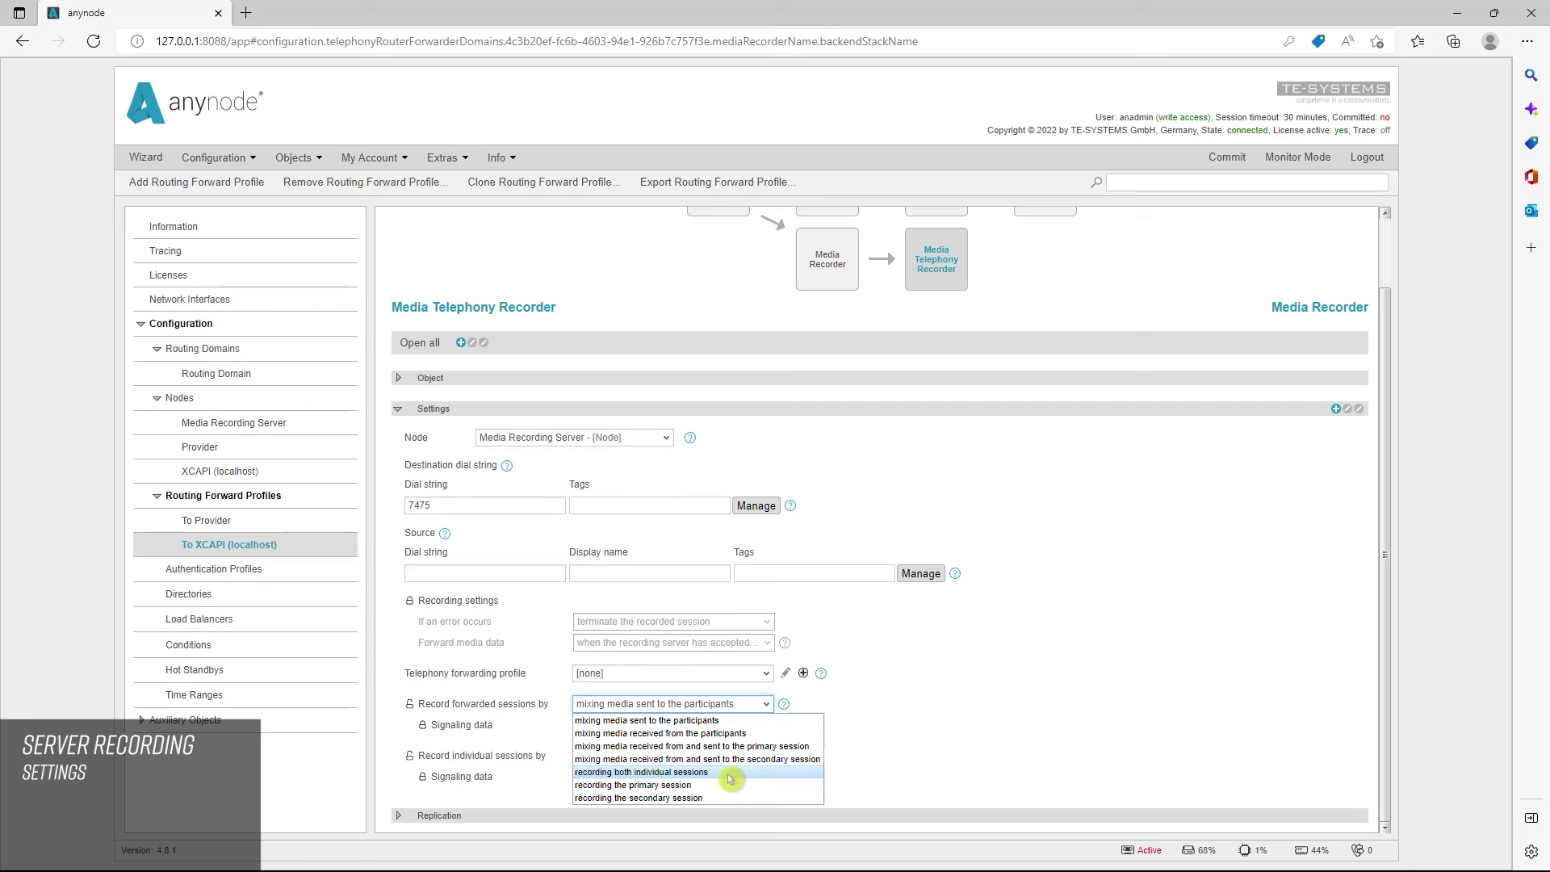
{"action": "left_click", "coordinate": [728, 773]}
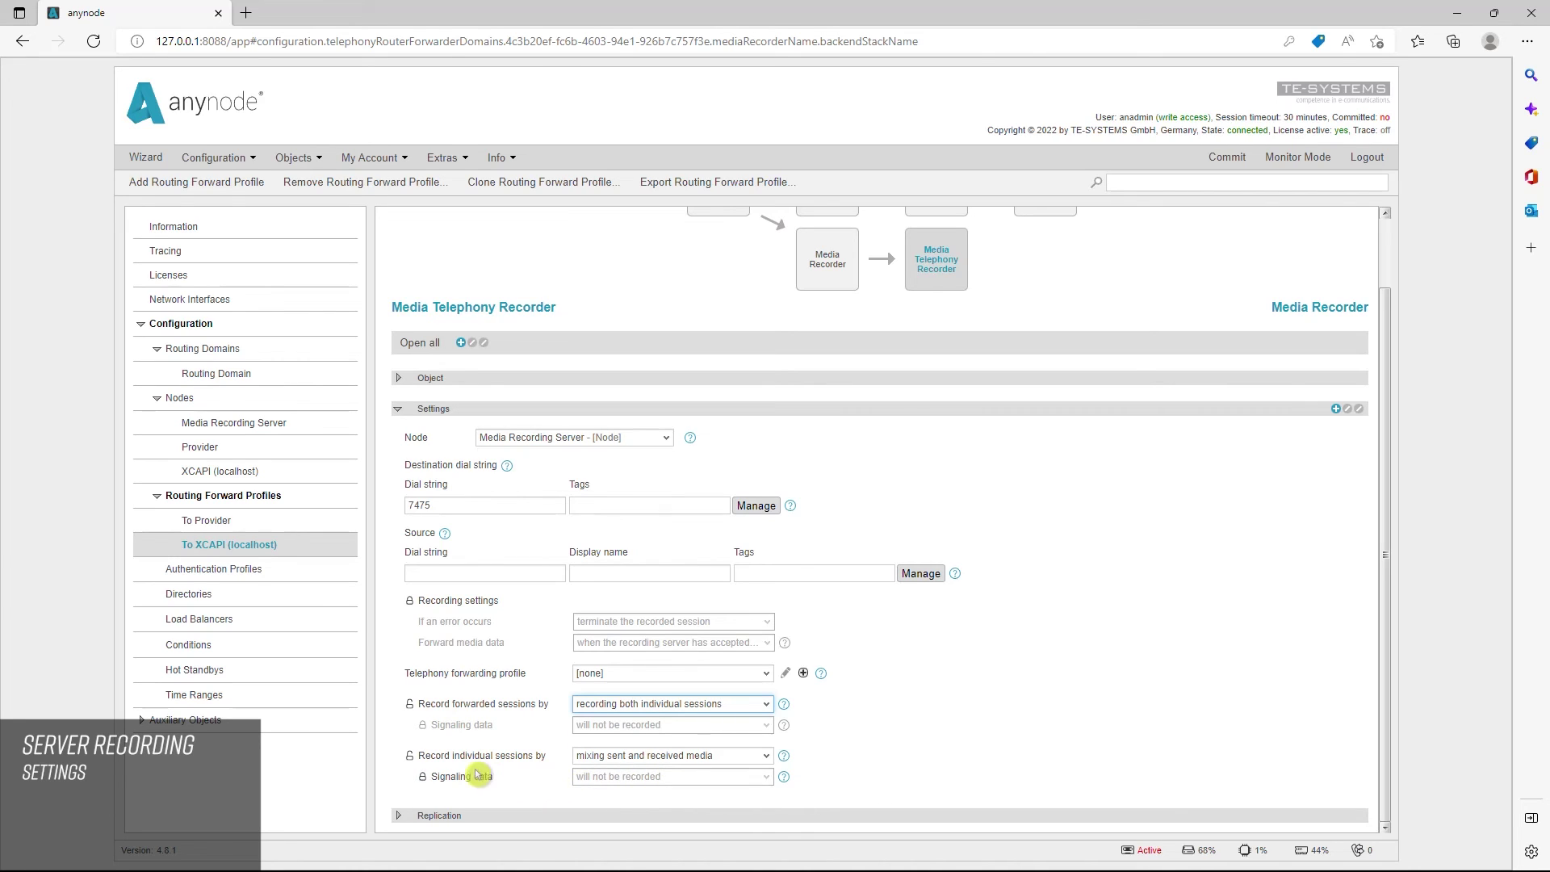
{"action": "left_click", "coordinate": [767, 757]}
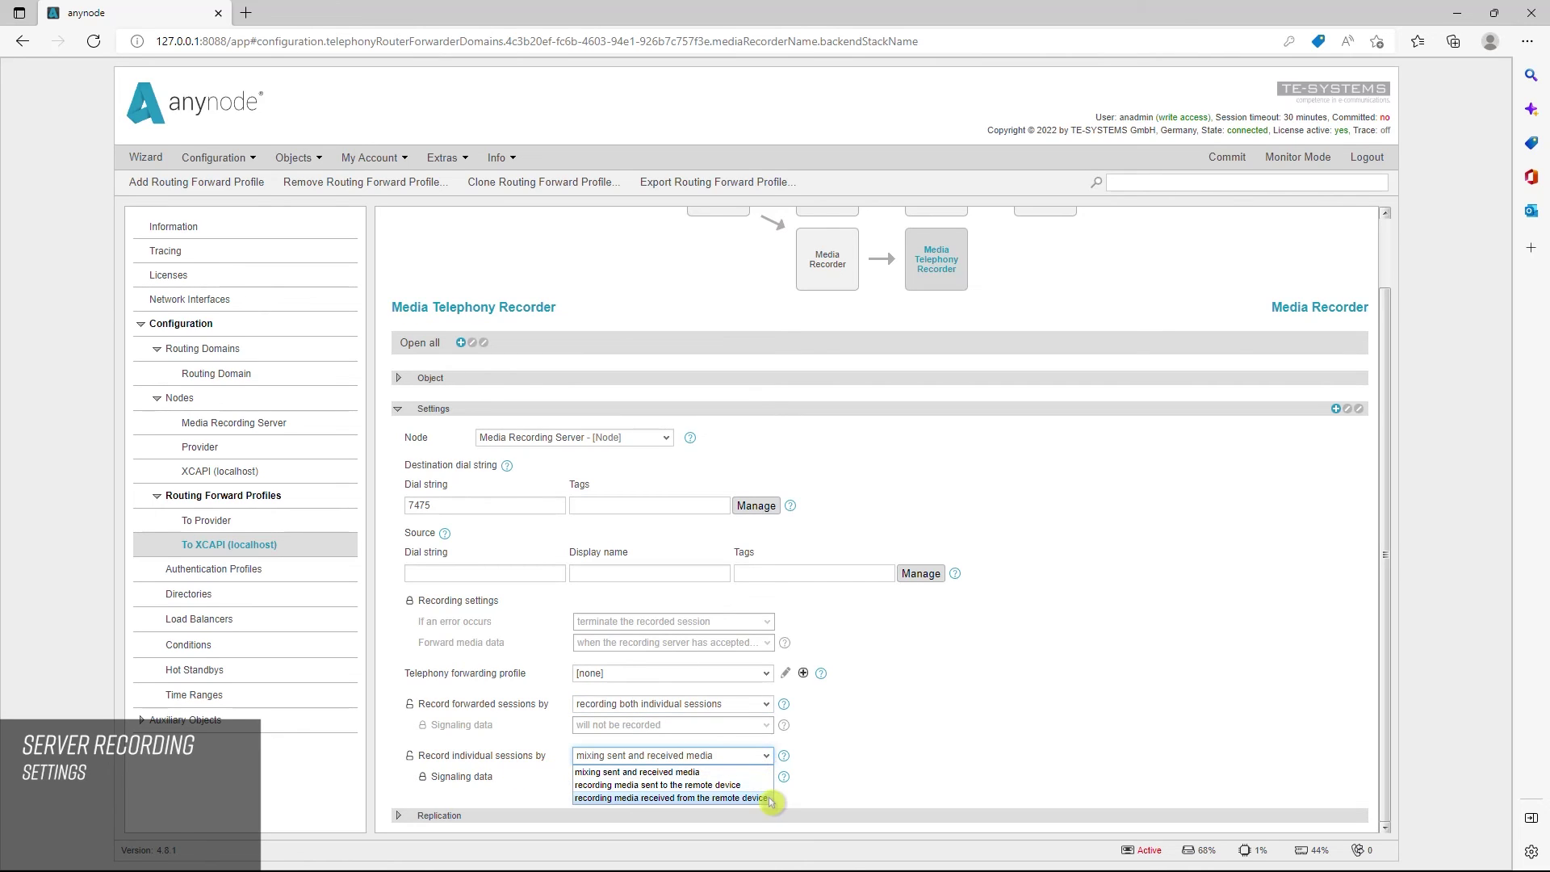
- Set forwarded sessions to mixing media received from the participants, unlock their signaling data setting and review its options
{"action": "left_click", "coordinate": [737, 704]}
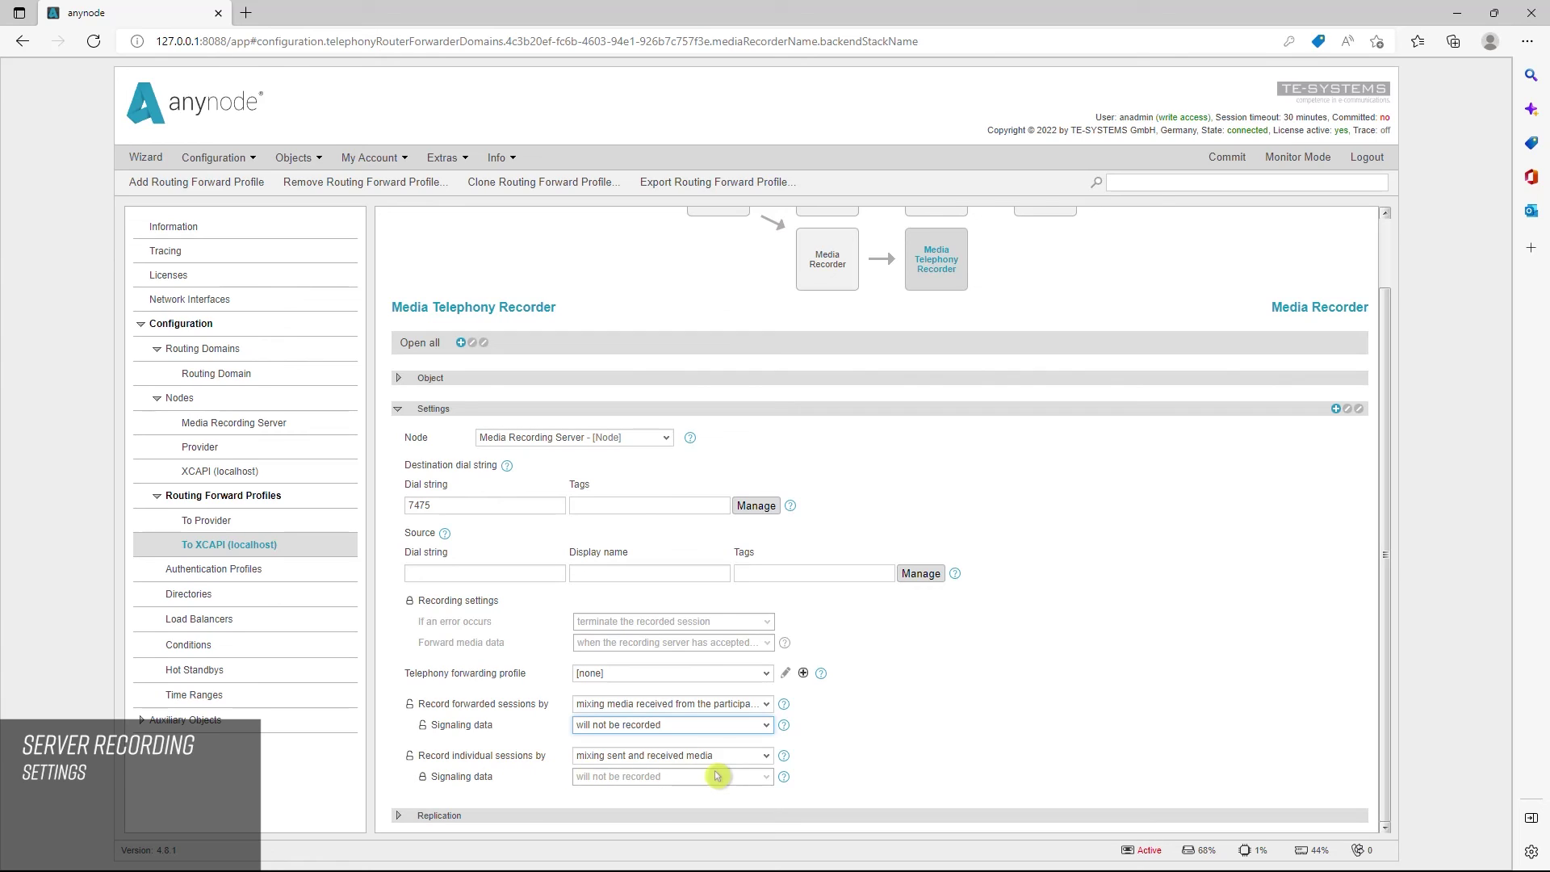
{"action": "left_click", "coordinate": [766, 757]}
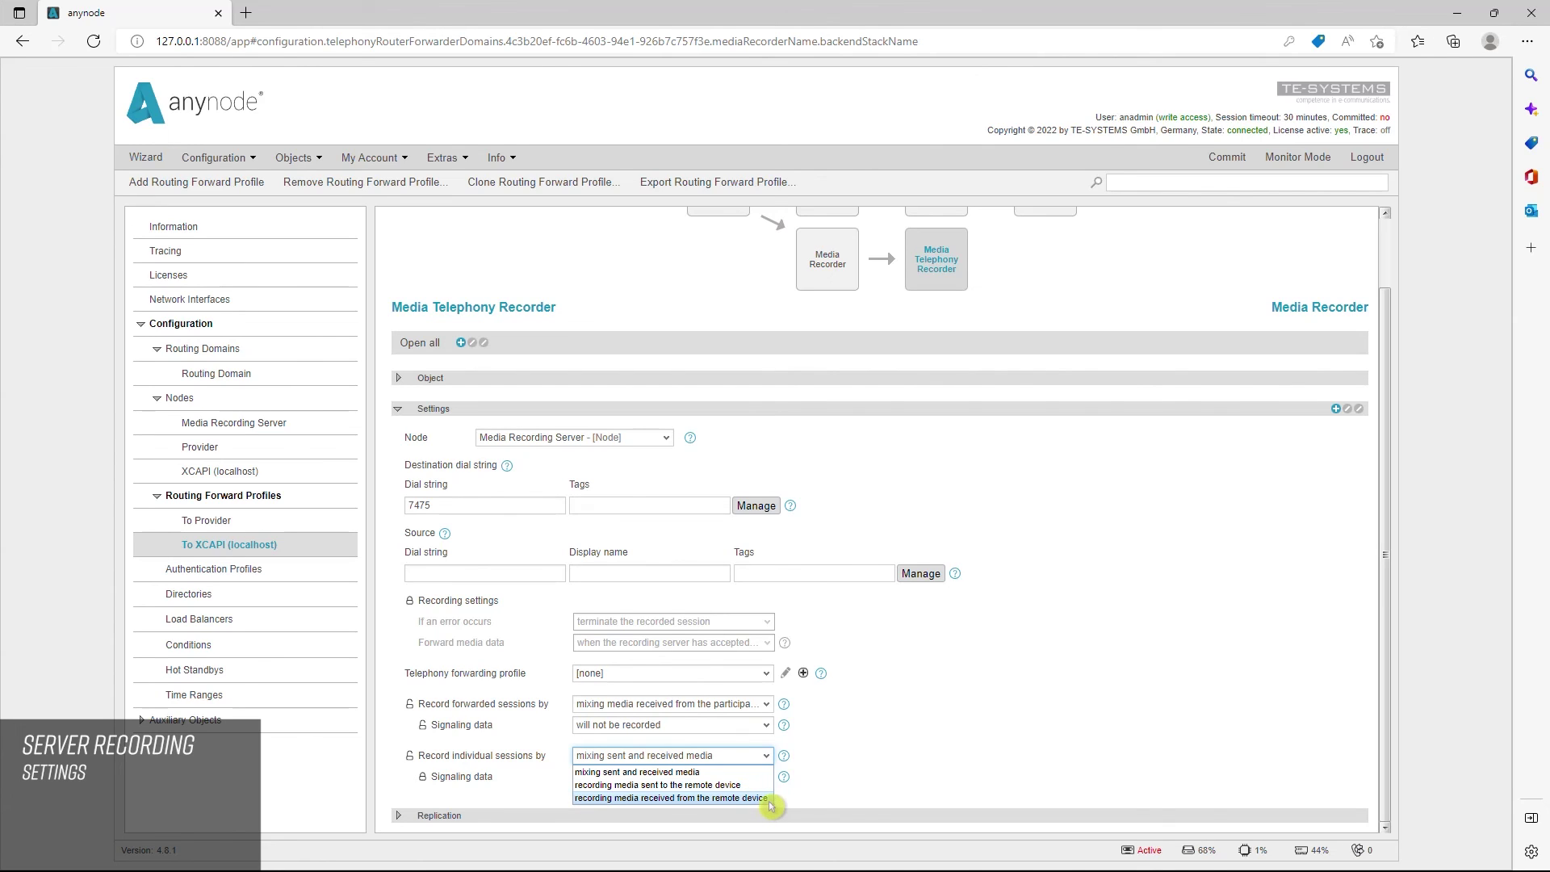
{"action": "left_click", "coordinate": [422, 734]}
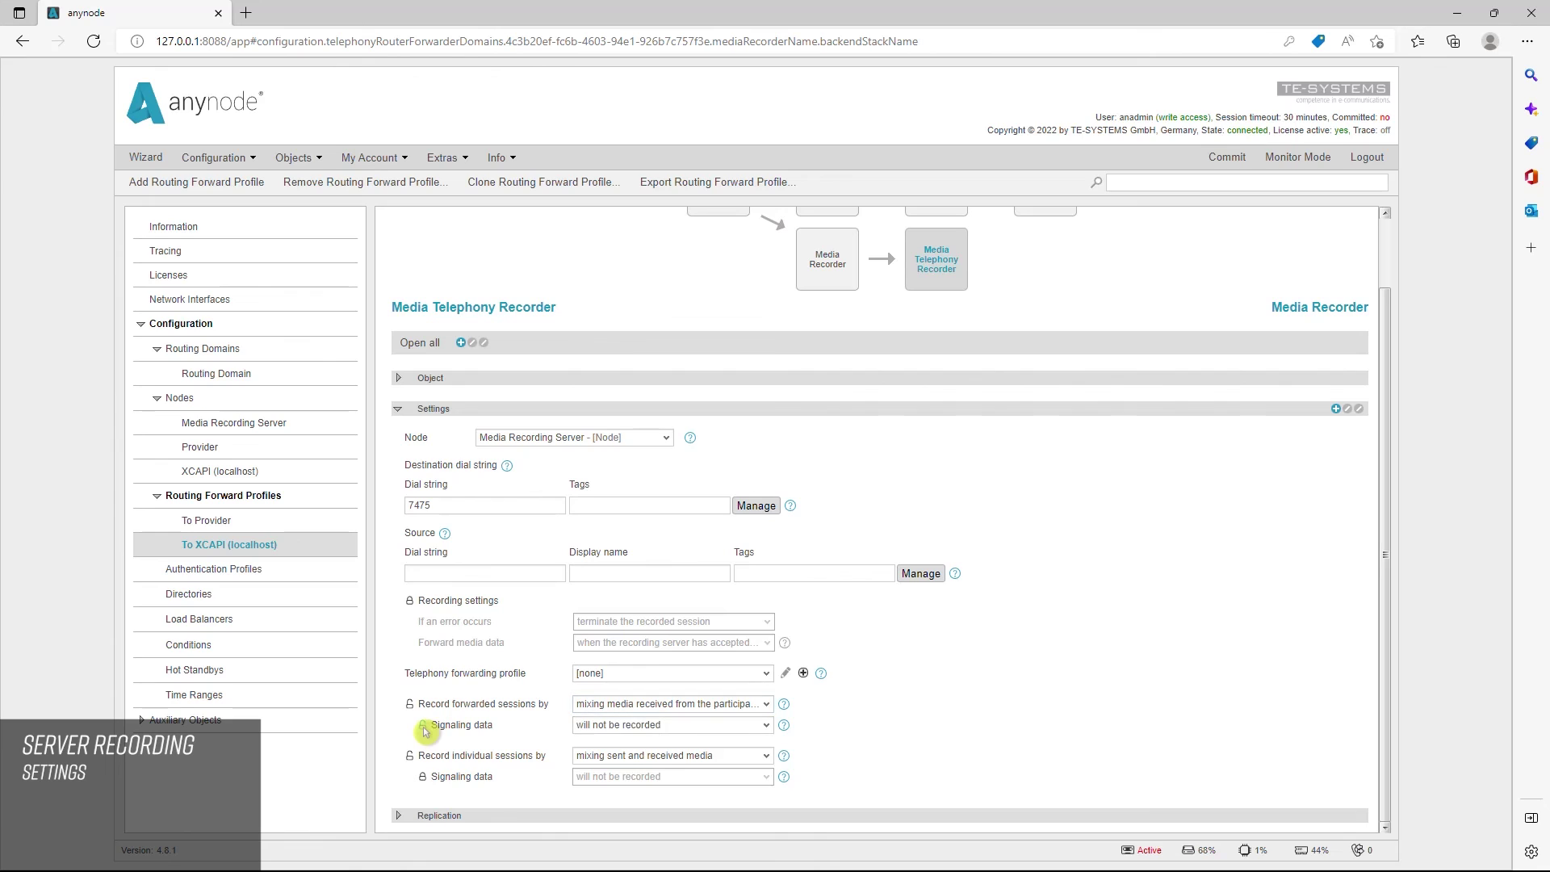
{"action": "left_click", "coordinate": [766, 728]}
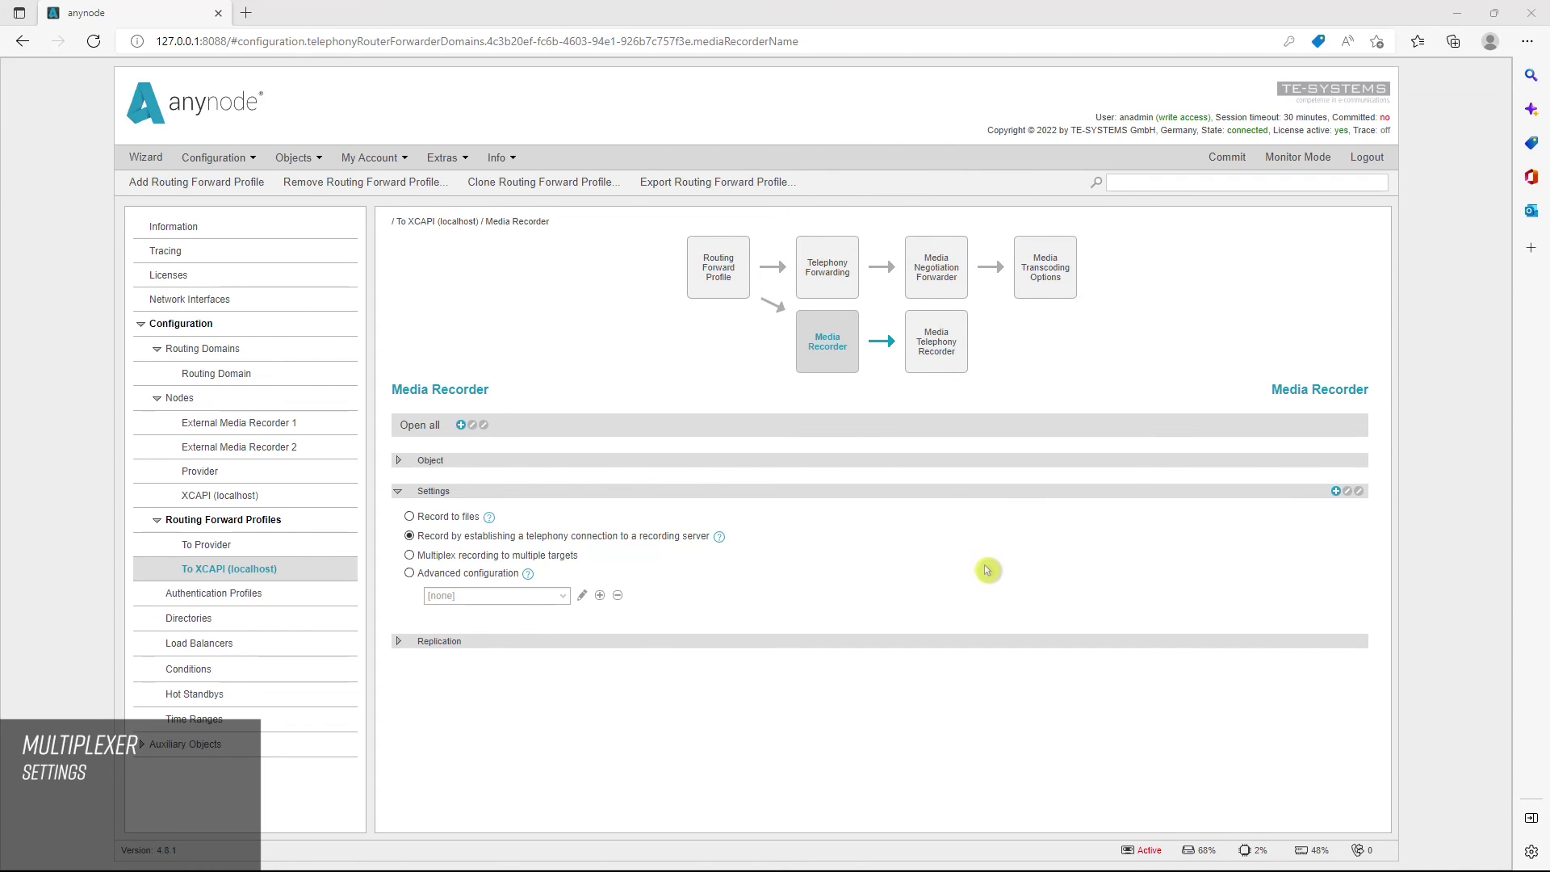
- Switch the Media Recorder to multiplex recording to multiple targets and start adding a target to the Media Recording Multiplexer
{"action": "left_click", "coordinate": [409, 556]}
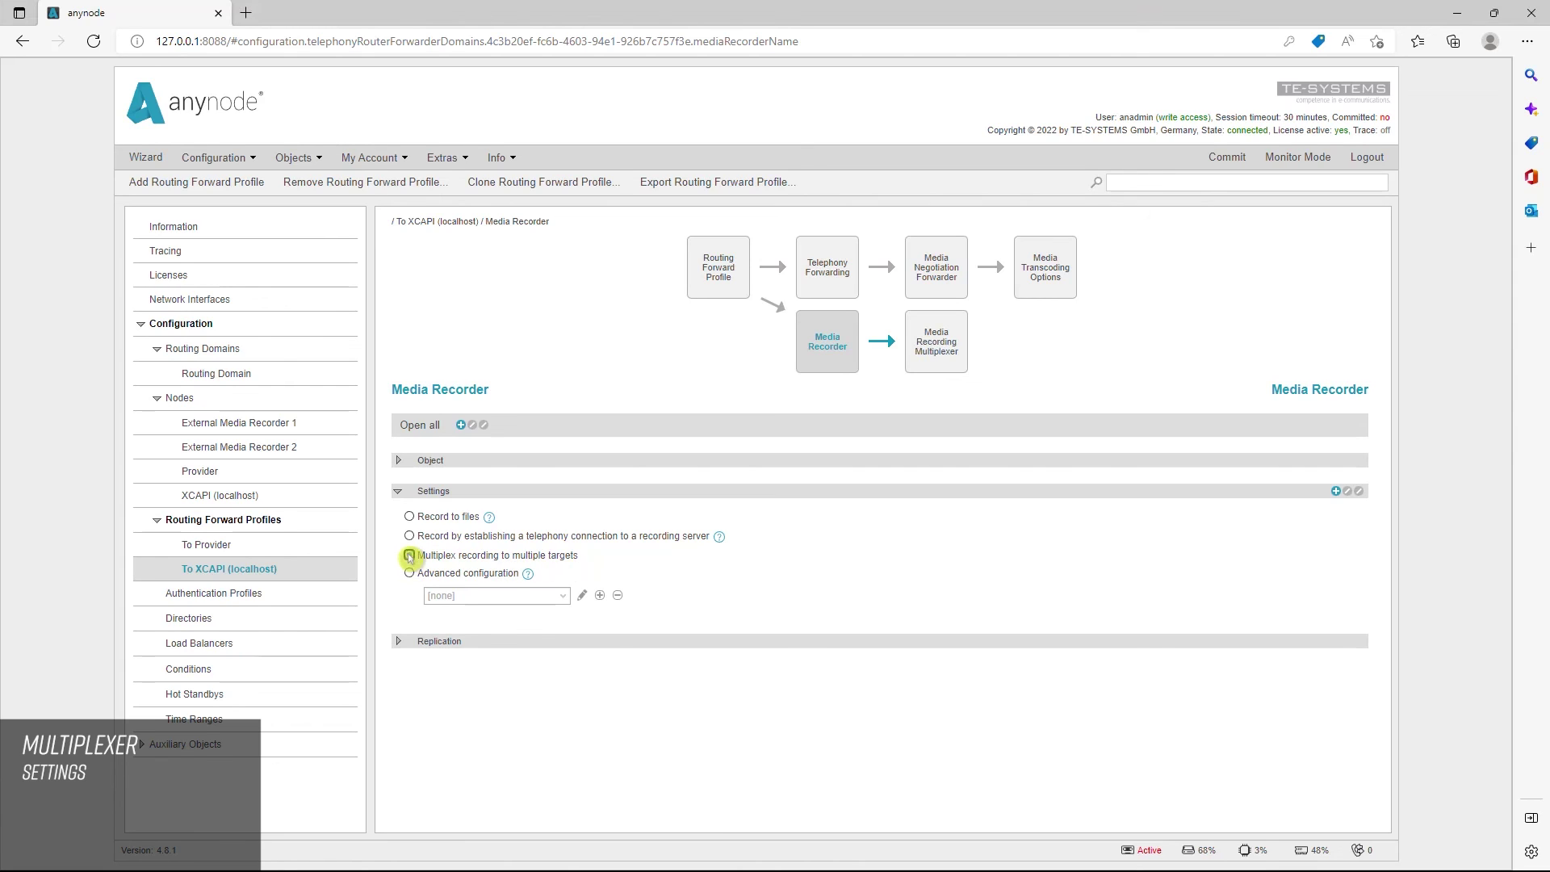
{"action": "left_click", "coordinate": [938, 361]}
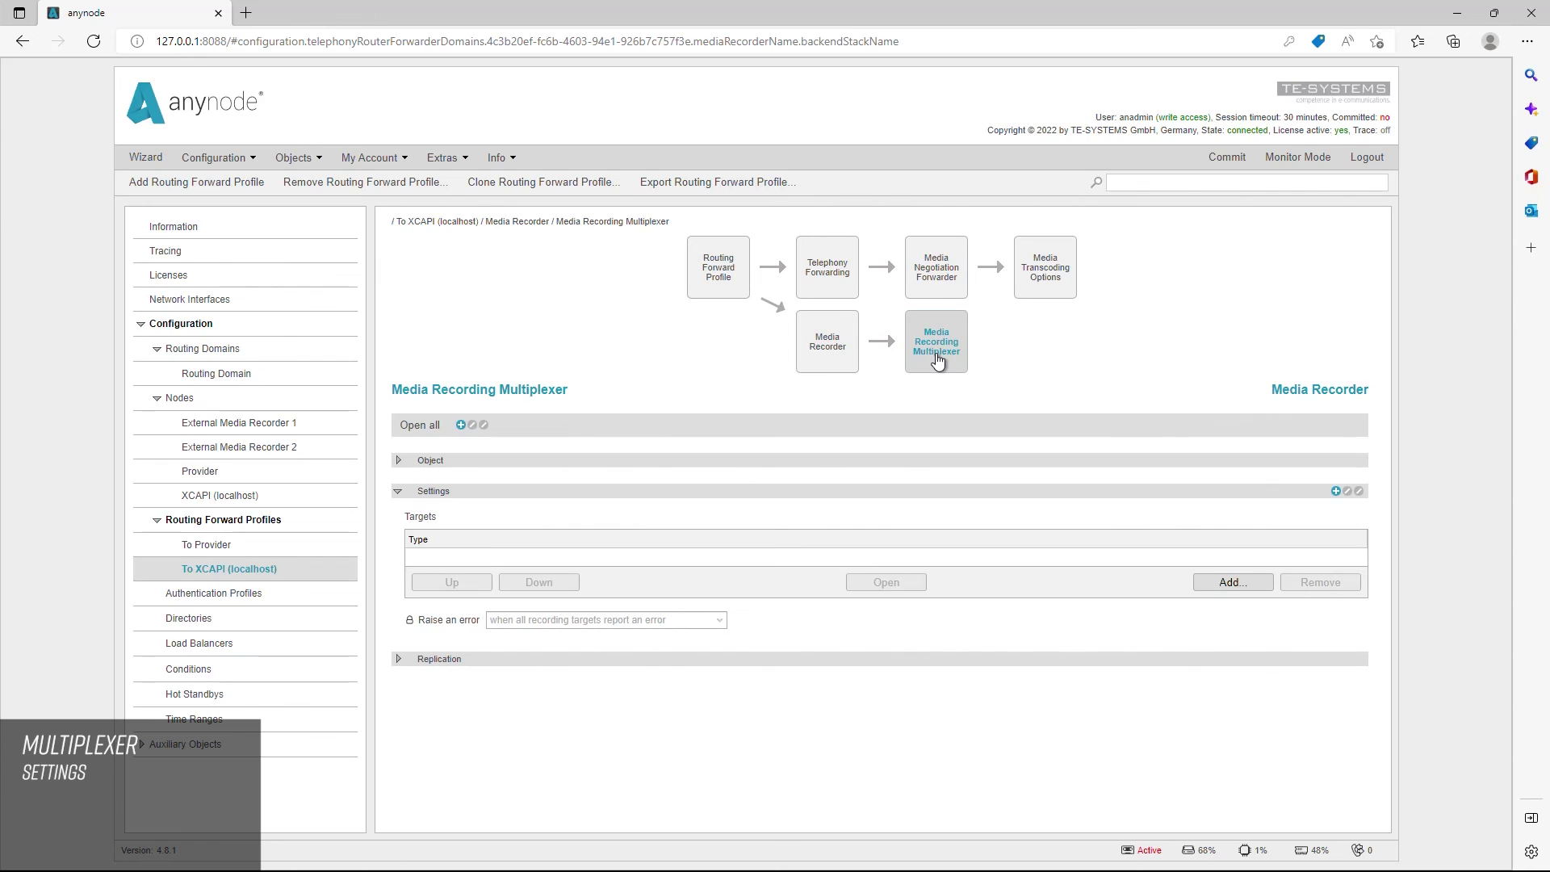
{"action": "left_click", "coordinate": [1238, 592]}
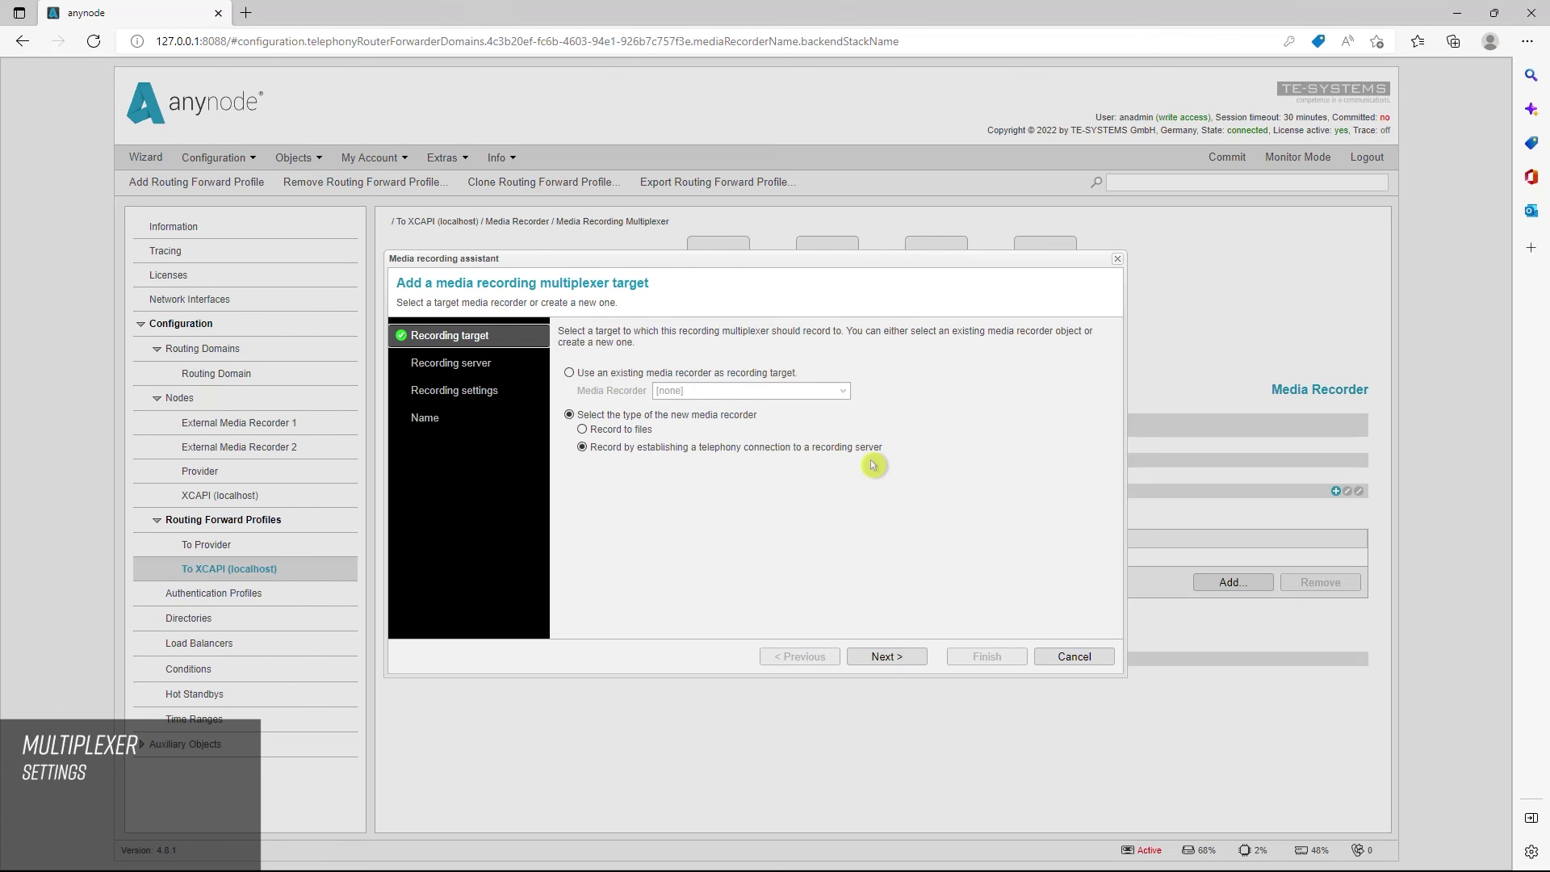
- Keep the telephony connection type and assign the target to node External Media Recorder 1 with destination dial string 7571
{"action": "left_click", "coordinate": [902, 657]}
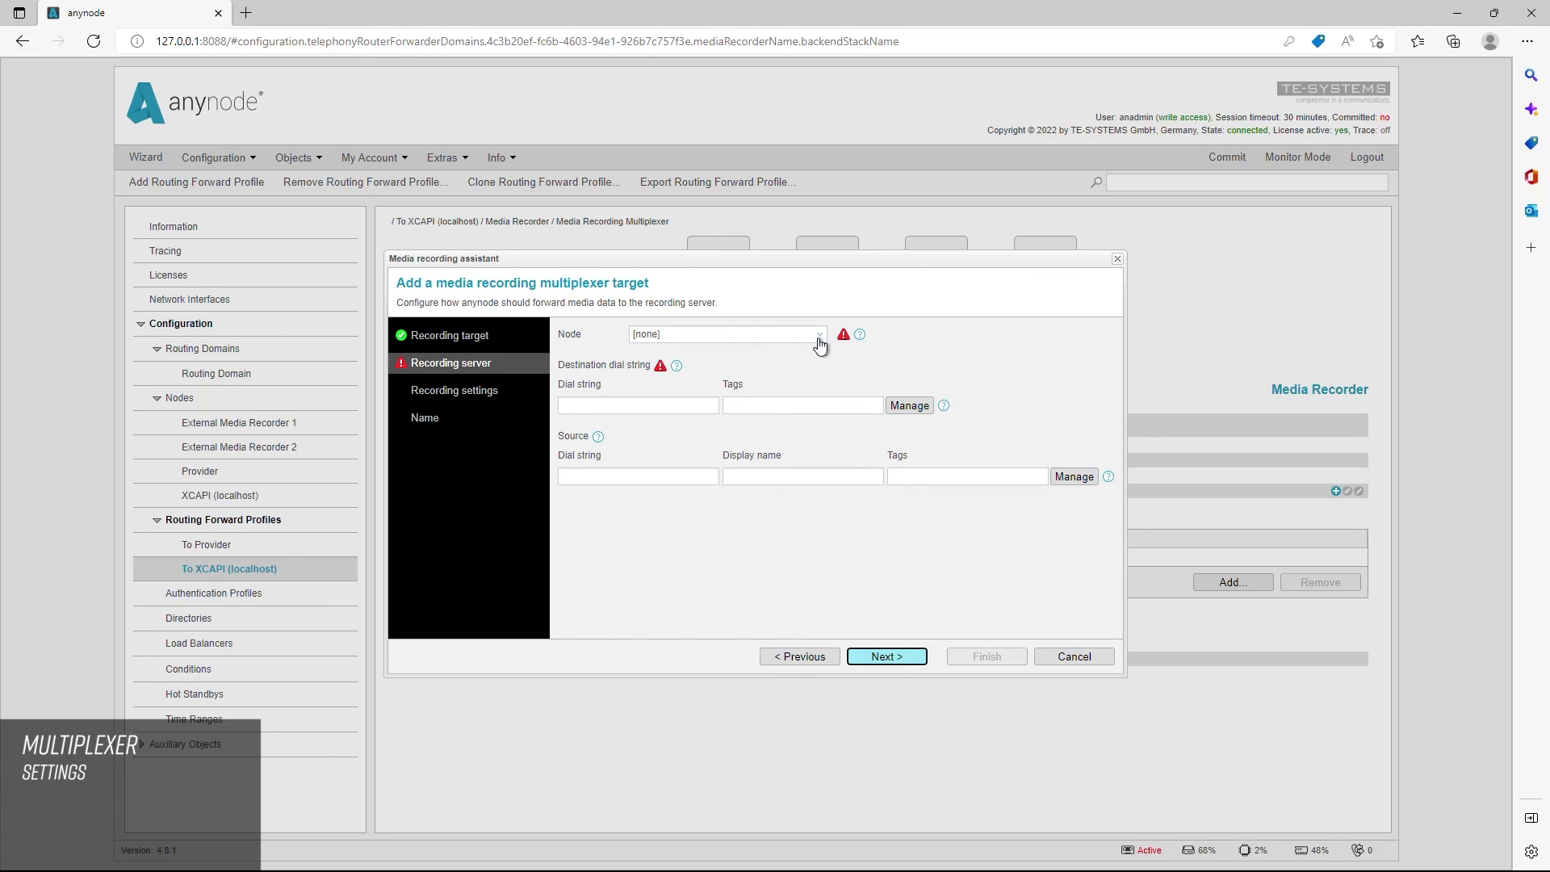
{"action": "left_click", "coordinate": [820, 335]}
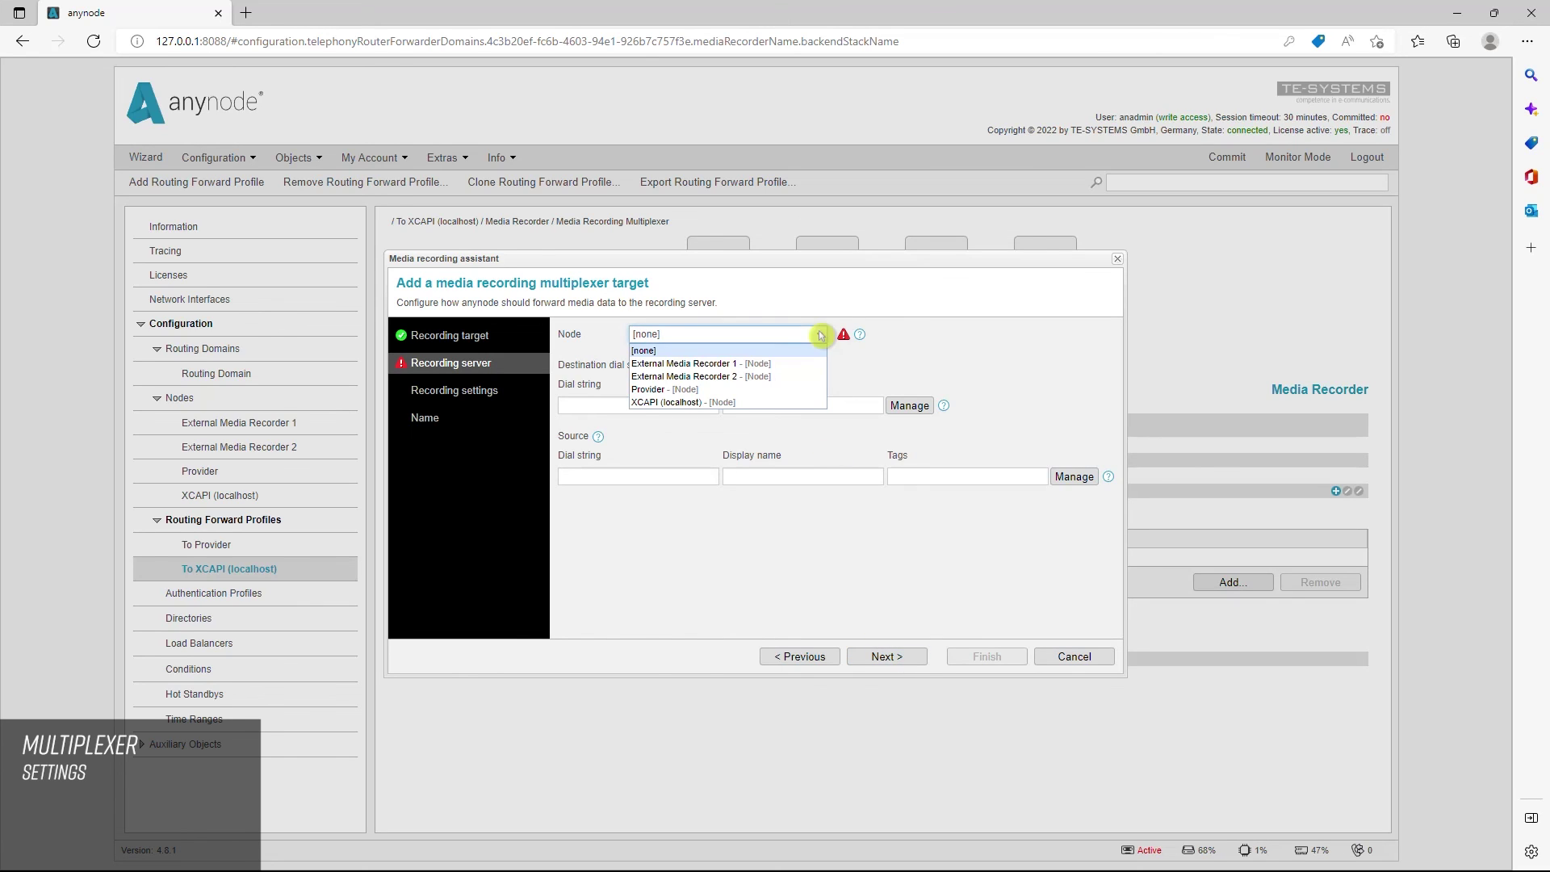
{"action": "left_click", "coordinate": [767, 363]}
{"action": "left_click", "coordinate": [615, 403]}
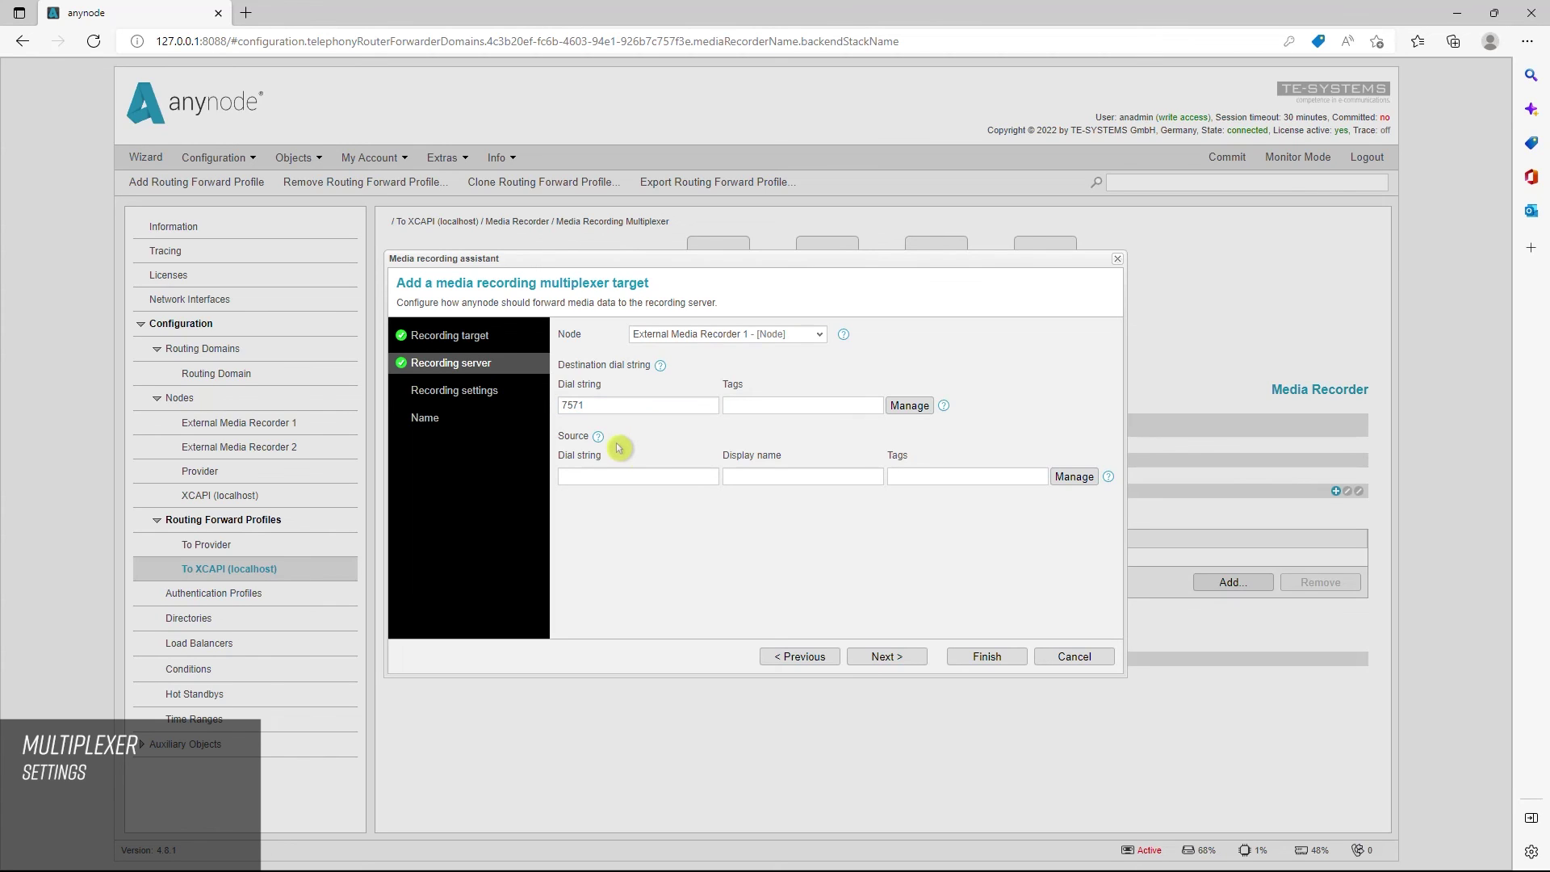
- Keep the default recording settings, name the target Media Recorder 1 and finish adding it
{"action": "left_click", "coordinate": [898, 657]}
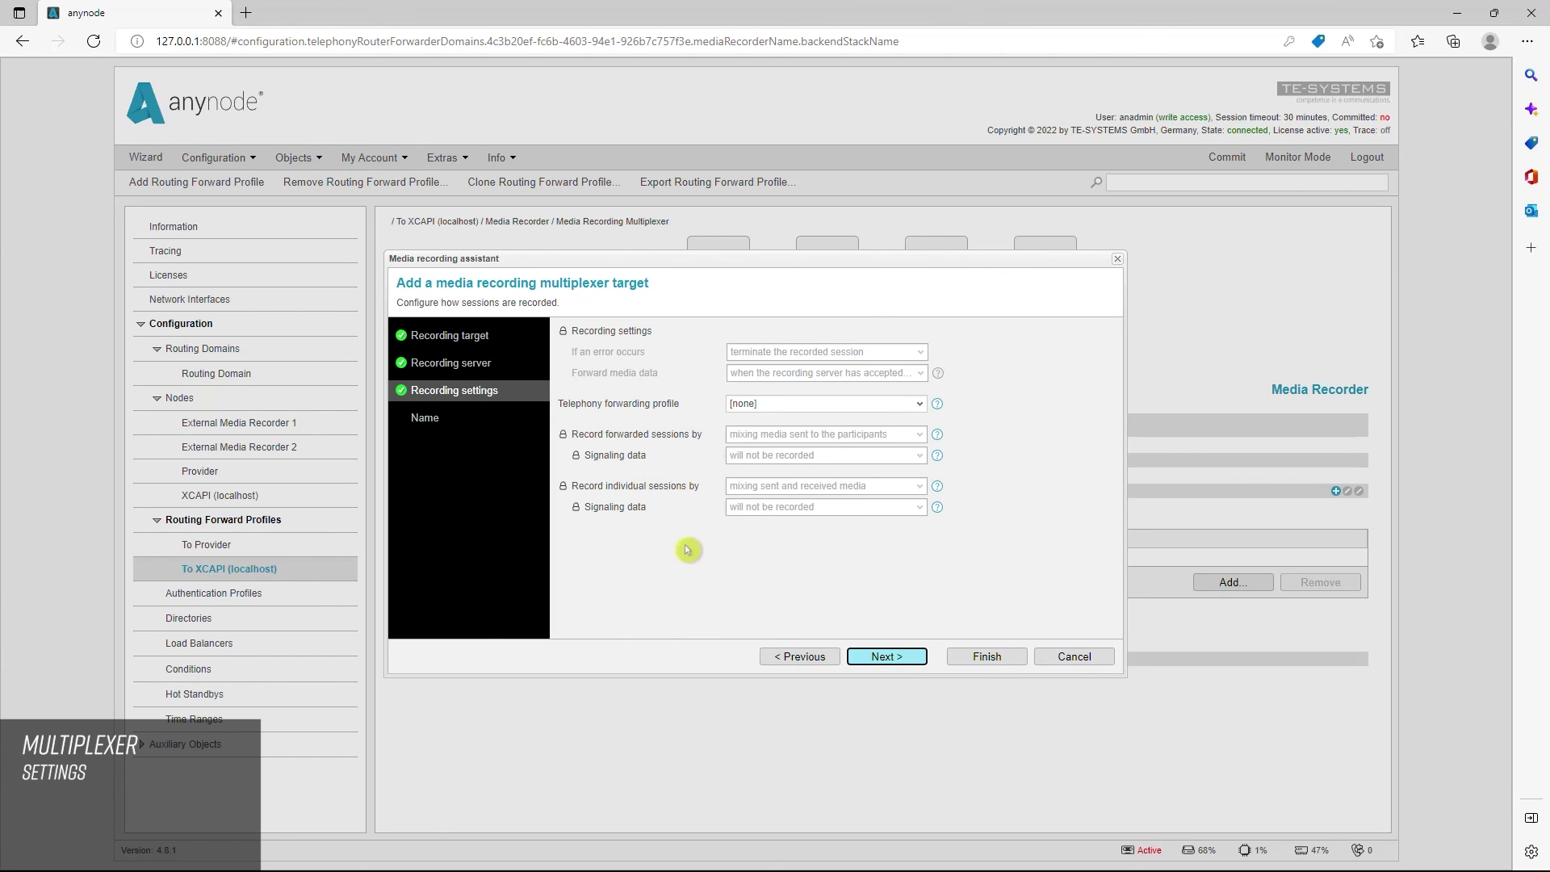
{"action": "left_click", "coordinate": [892, 656]}
{"action": "left_click", "coordinate": [656, 376]}
{"action": "key", "text": "BackSpace"}
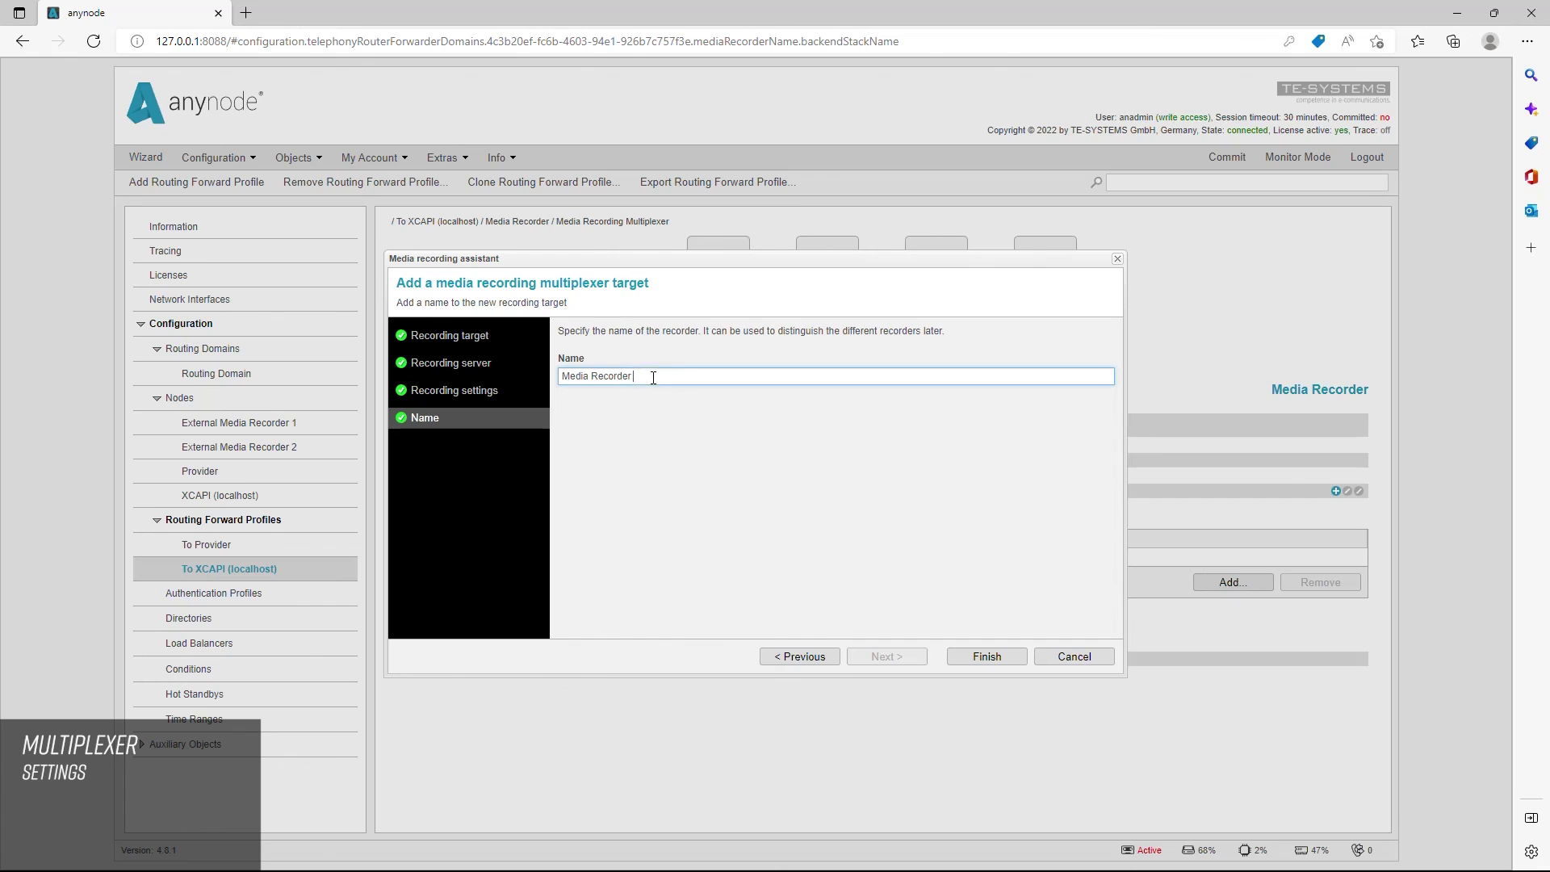
{"action": "type", "text": "1"}
{"action": "left_click", "coordinate": [986, 655]}
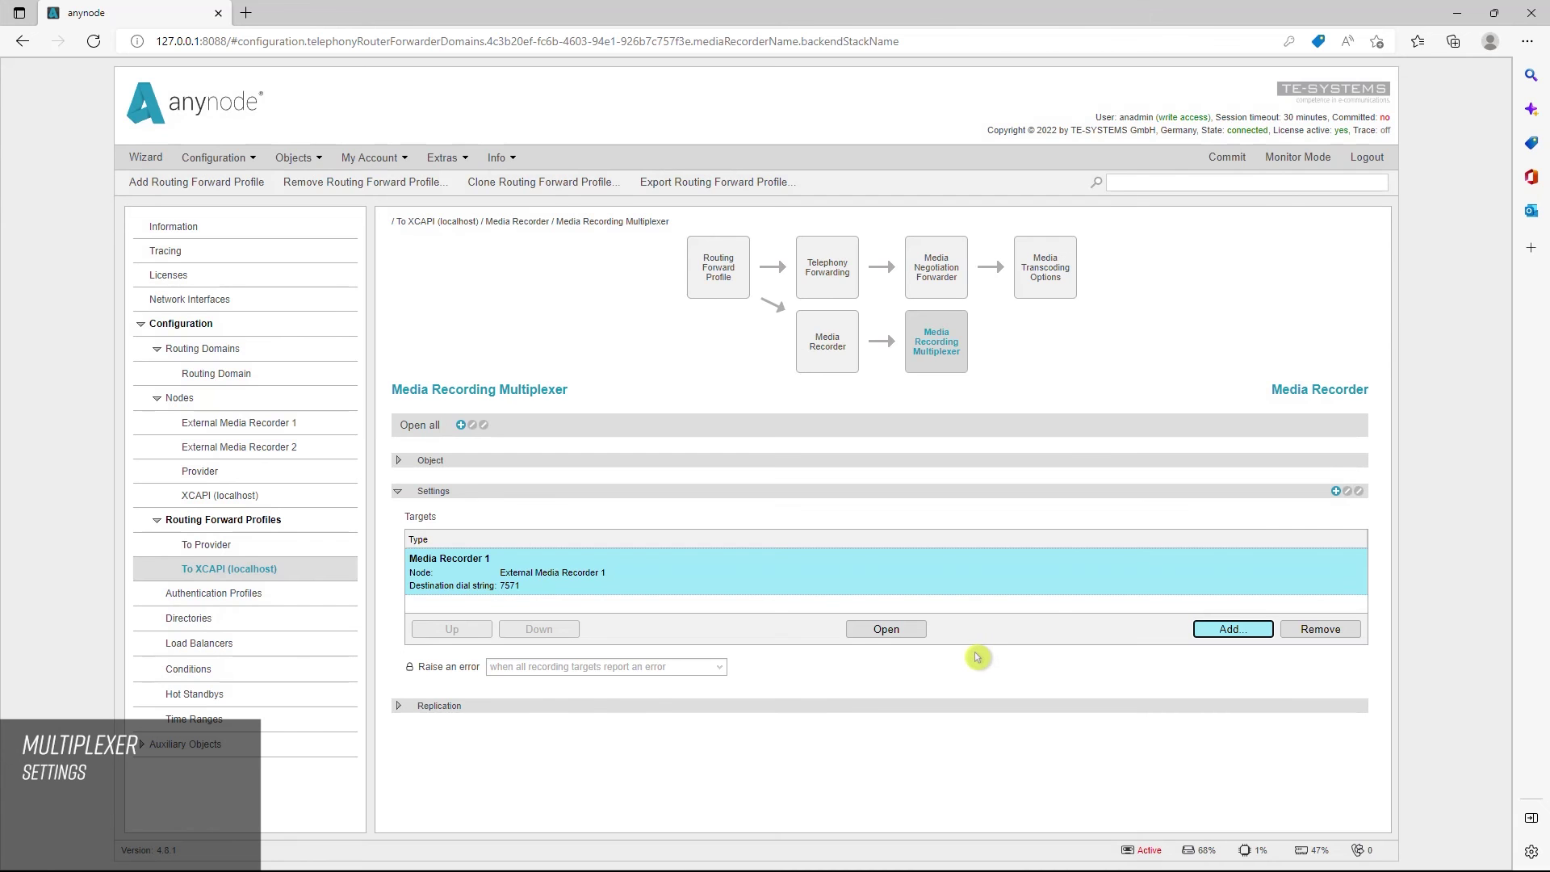
- Start adding a second multiplexer target over a telephony connection, using the External Media Recorder 2 node
{"action": "left_click", "coordinate": [1251, 633]}
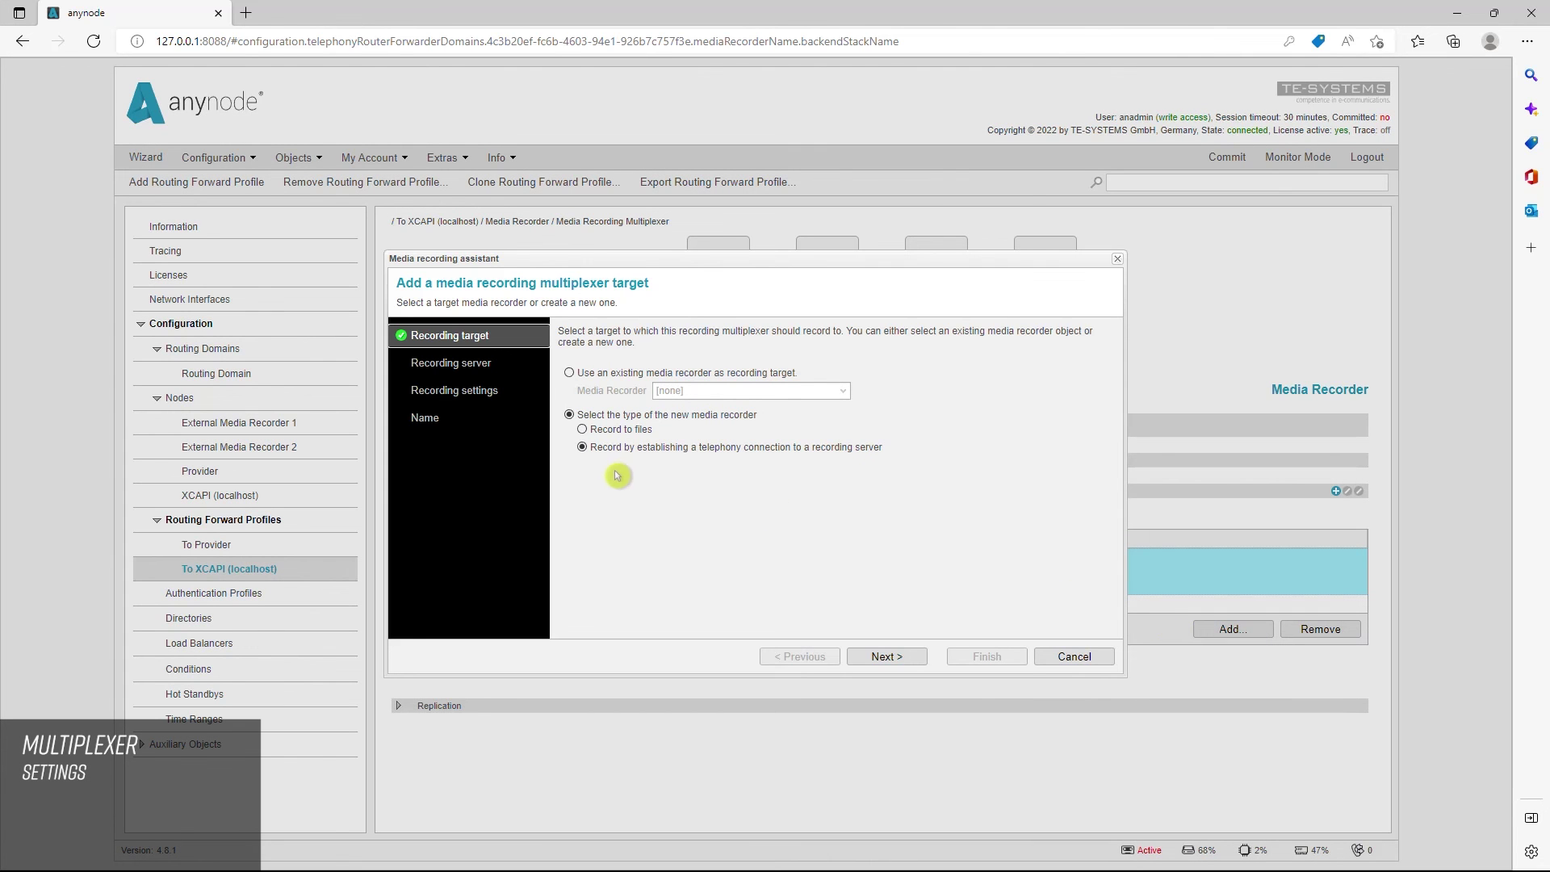
{"action": "left_click", "coordinate": [909, 655]}
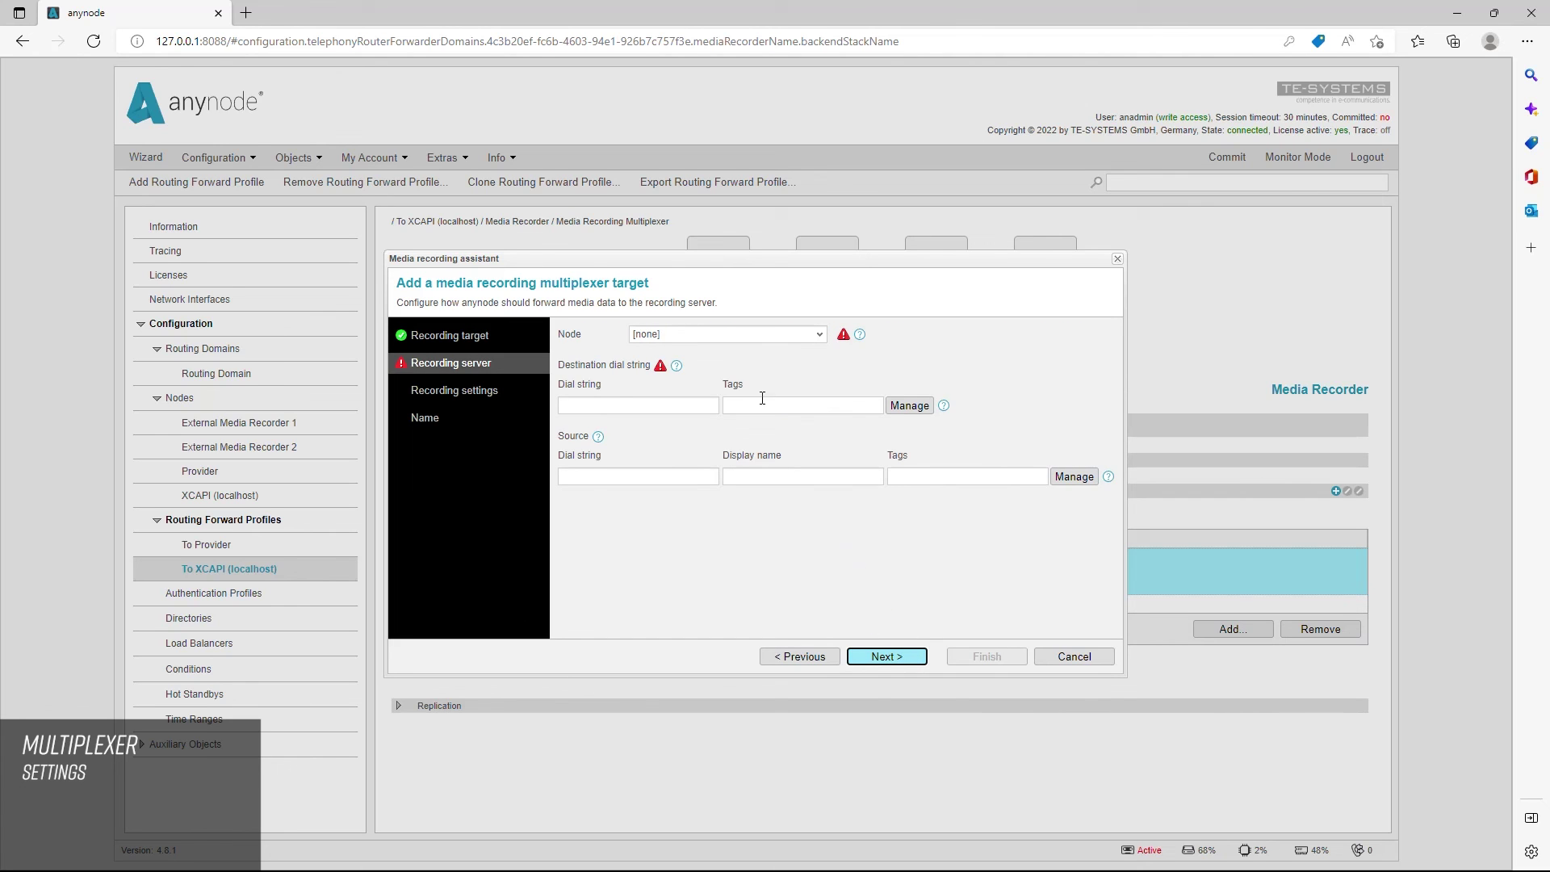
{"action": "left_click", "coordinate": [814, 334]}
{"action": "left_click", "coordinate": [758, 377]}
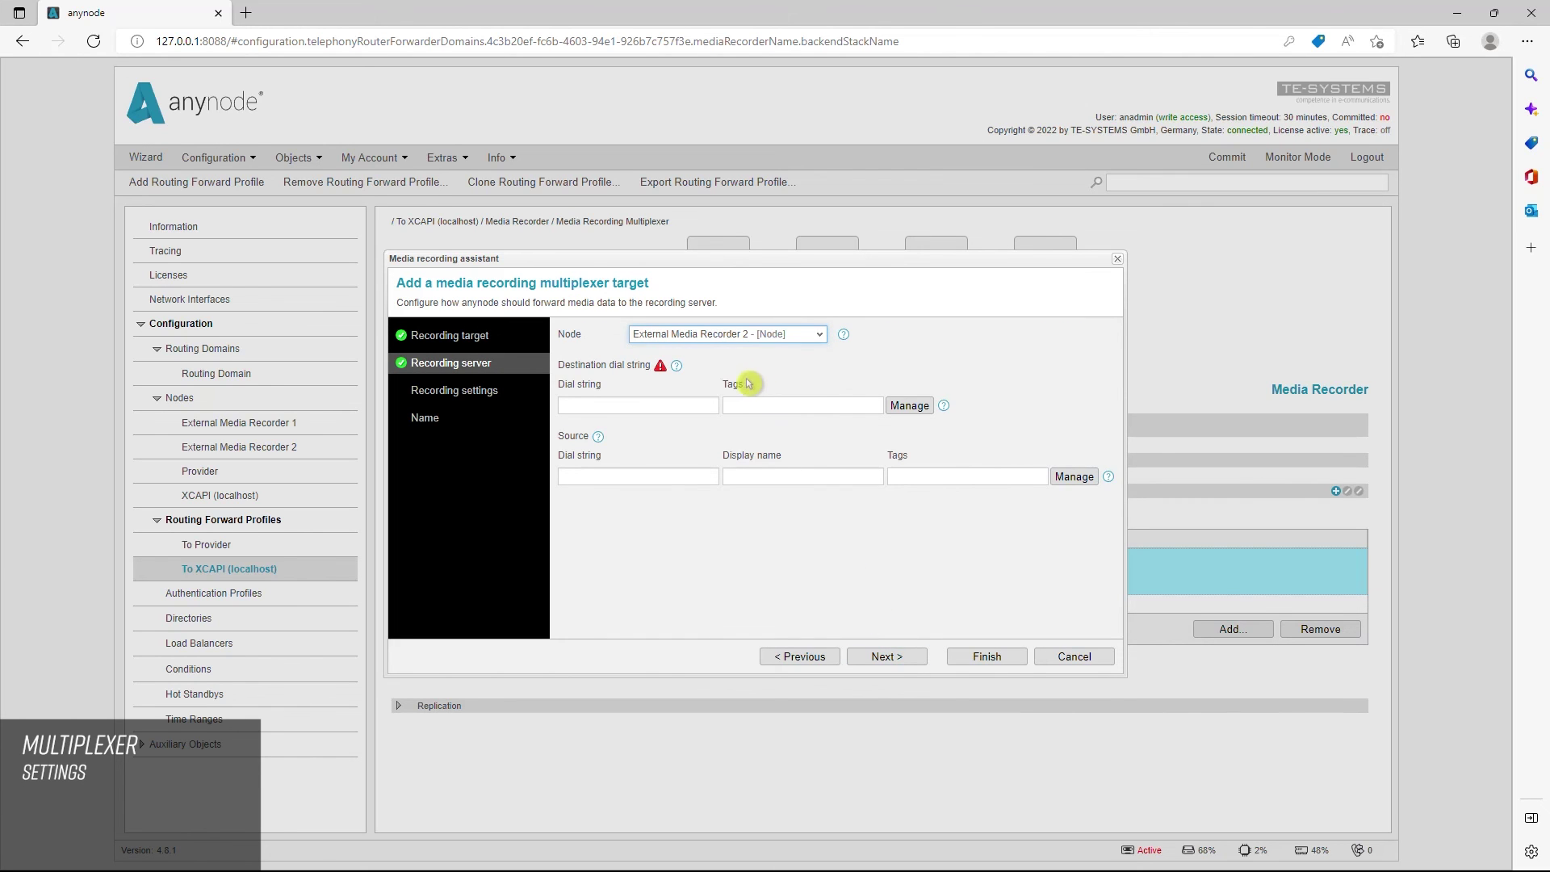